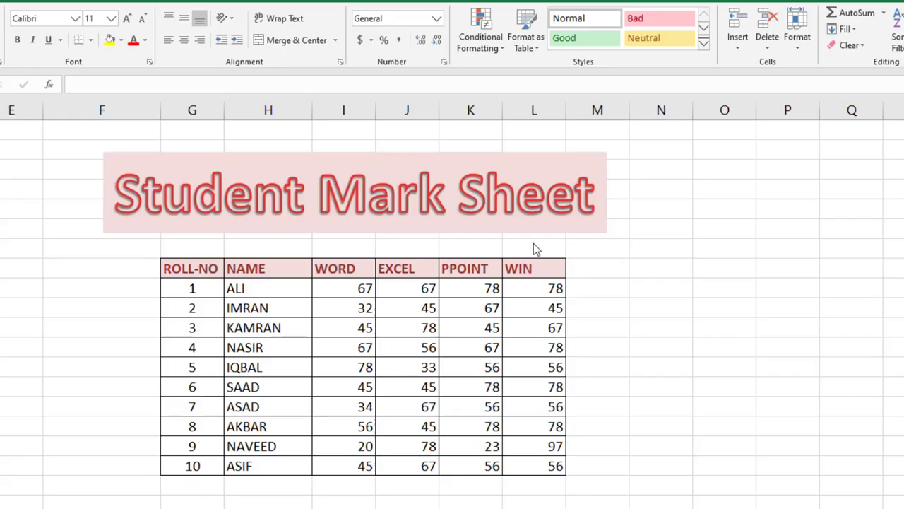
click(724, 346)
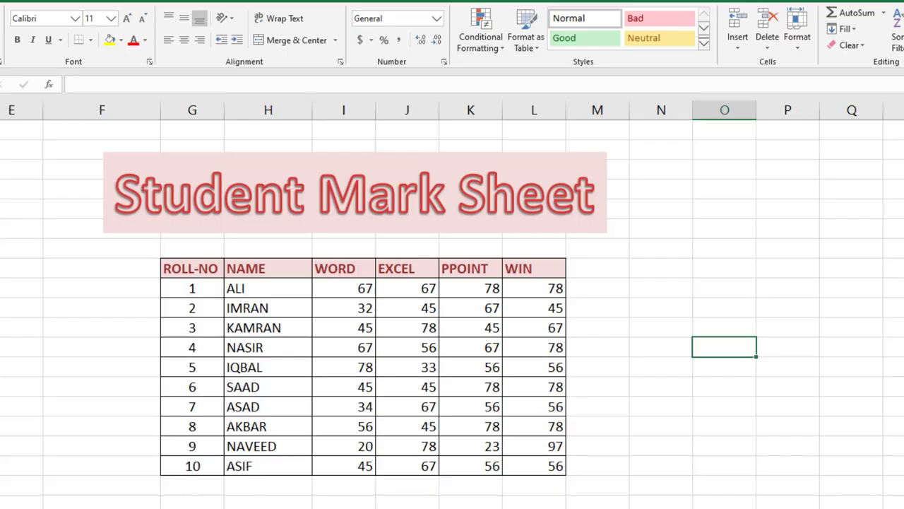
click(186, 268)
drag(412, 426, 484, 427)
click(699, 323)
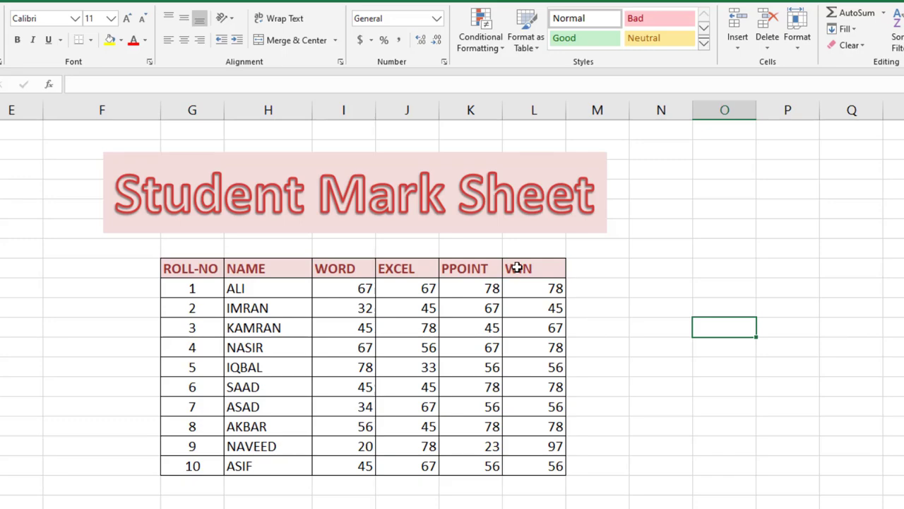
click(670, 349)
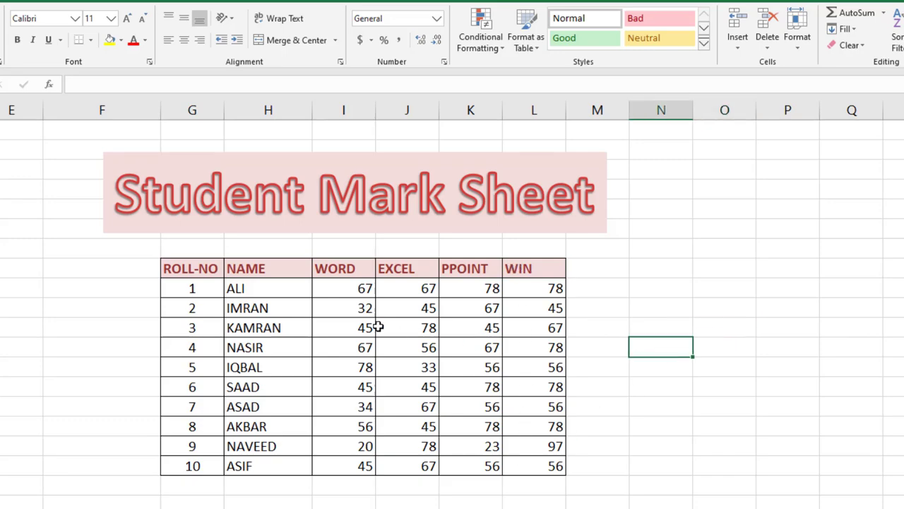
drag(356, 289, 523, 456)
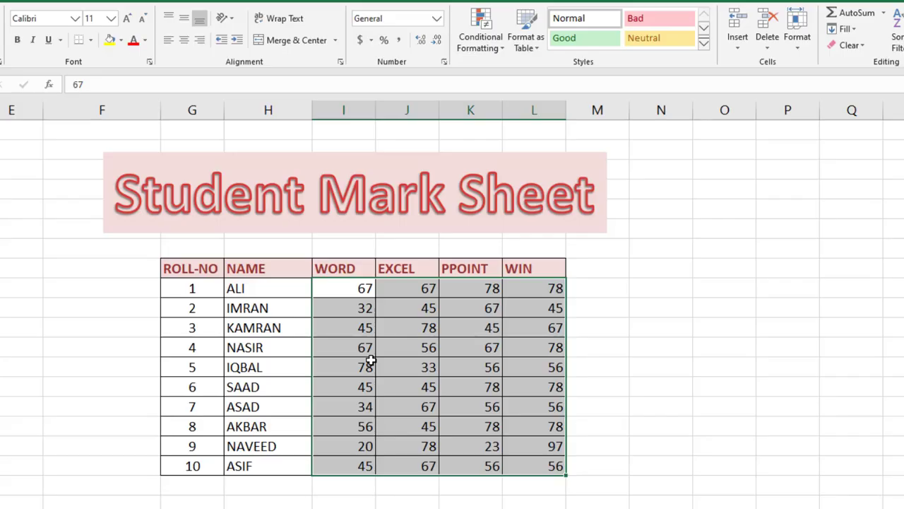
click(653, 368)
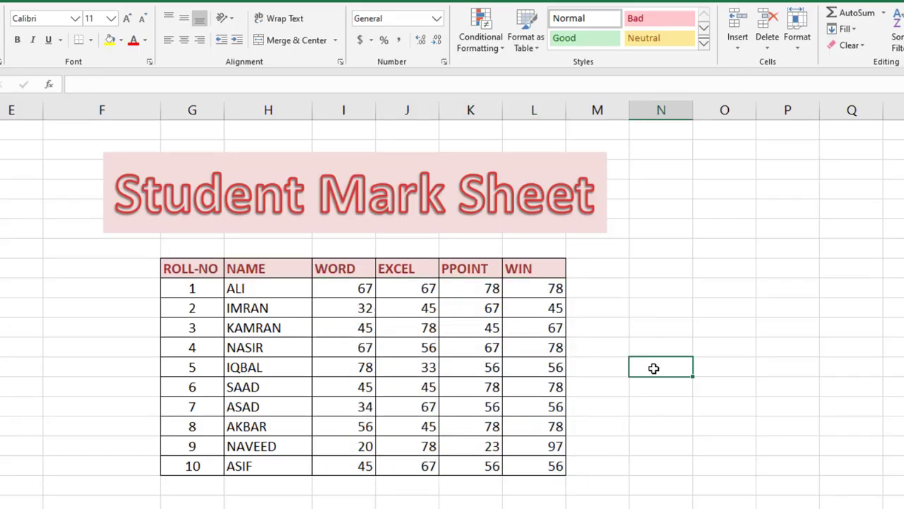
Step: Add a Less Than 33 highlight rule with Light Red Fill with Dark Red Text to all marks from WORD to WIN
drag(341, 288, 523, 460)
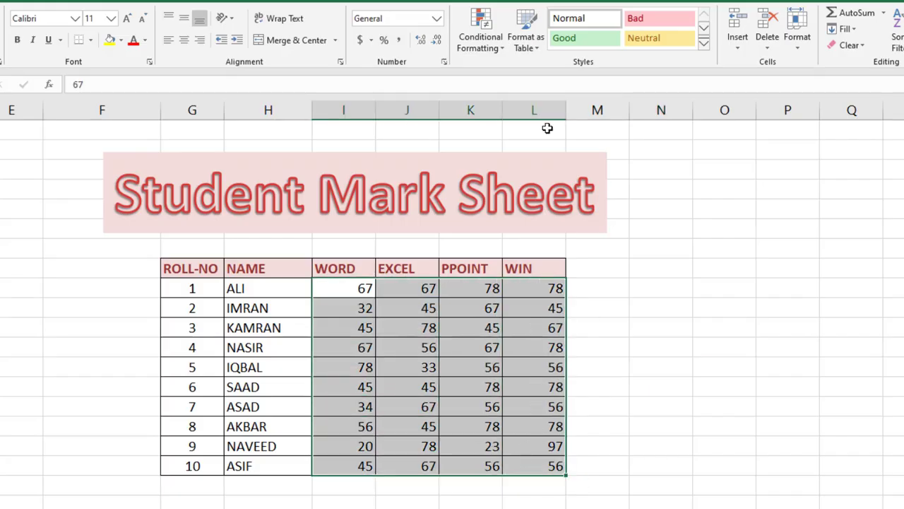
click(493, 54)
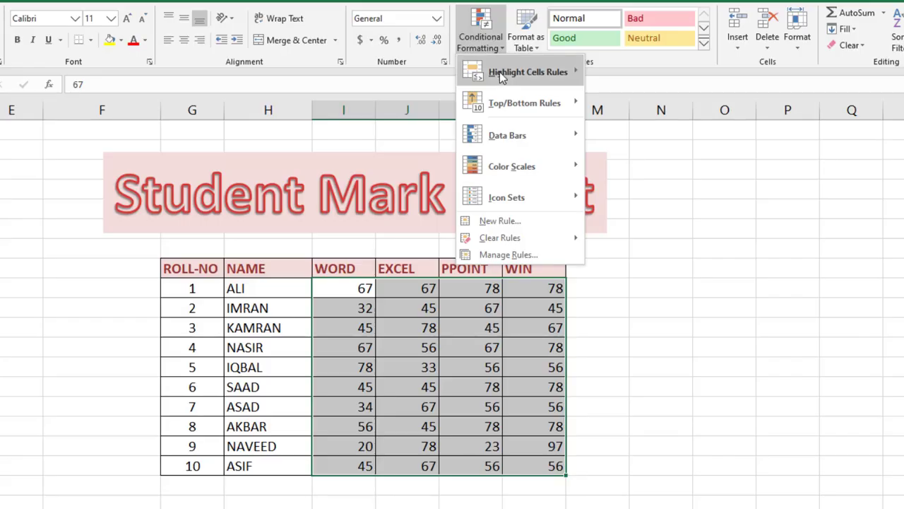
mouse_move(500, 72)
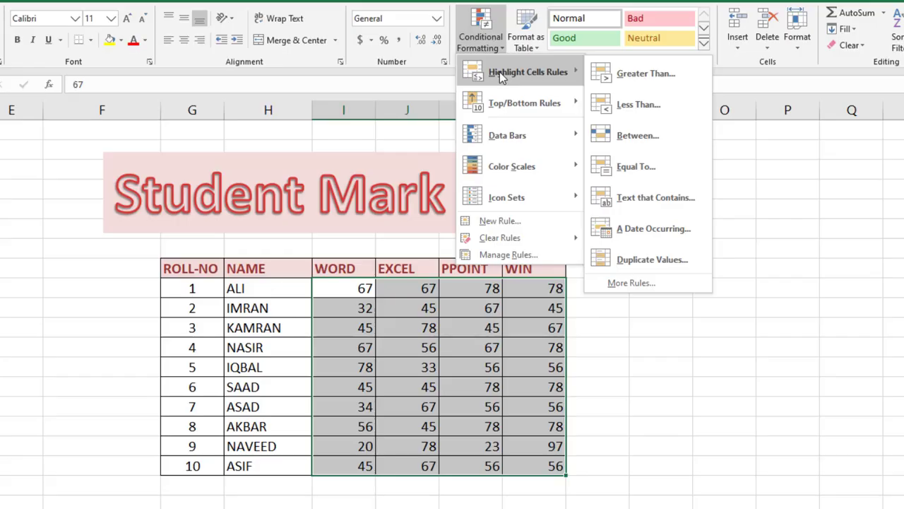
click(638, 105)
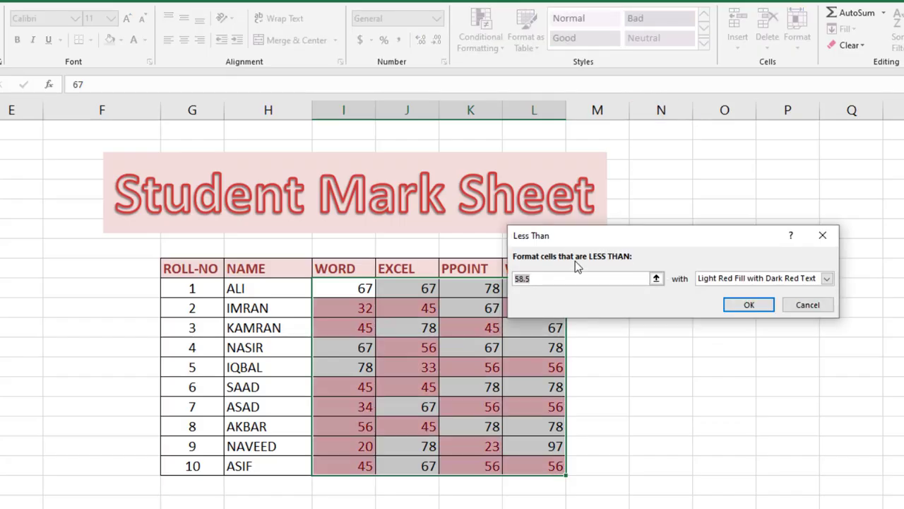
text(33)
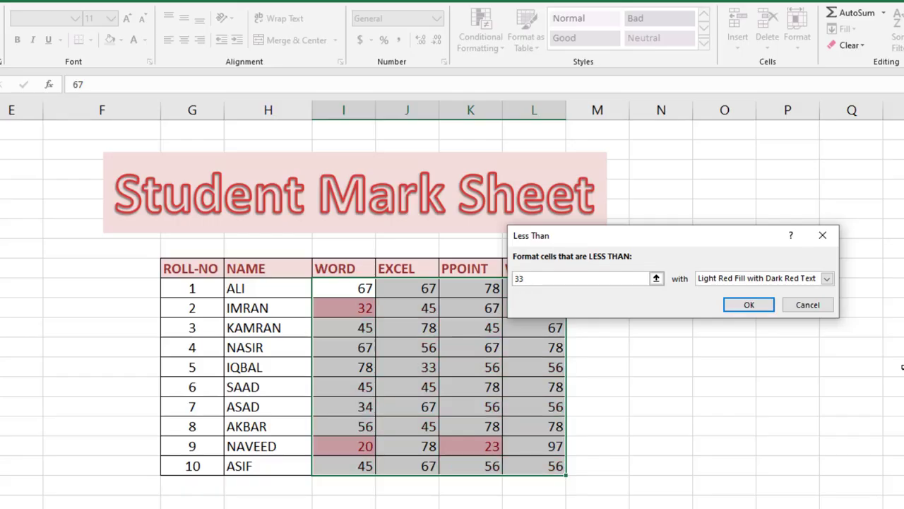
click(759, 308)
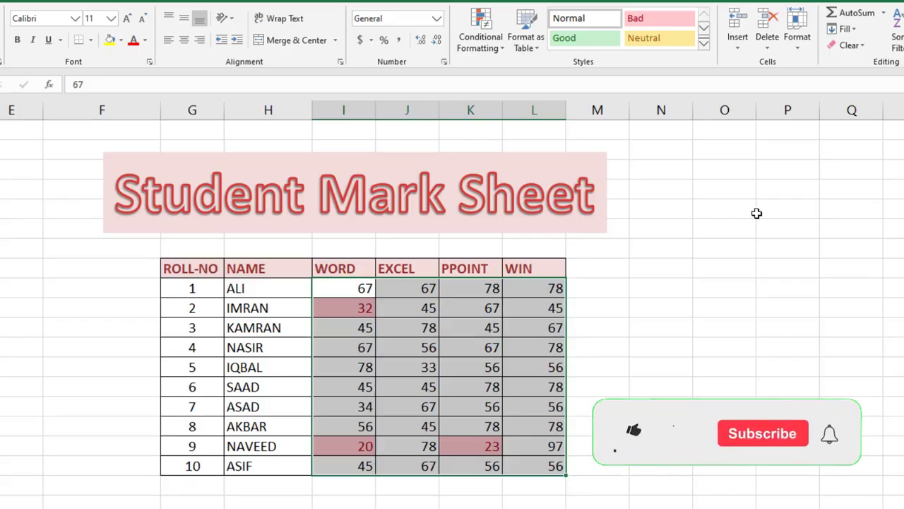
Step: Add a Greater Than 33 highlight rule with Green Fill with Dark Green Text to the same marks, and deselect them
click(481, 39)
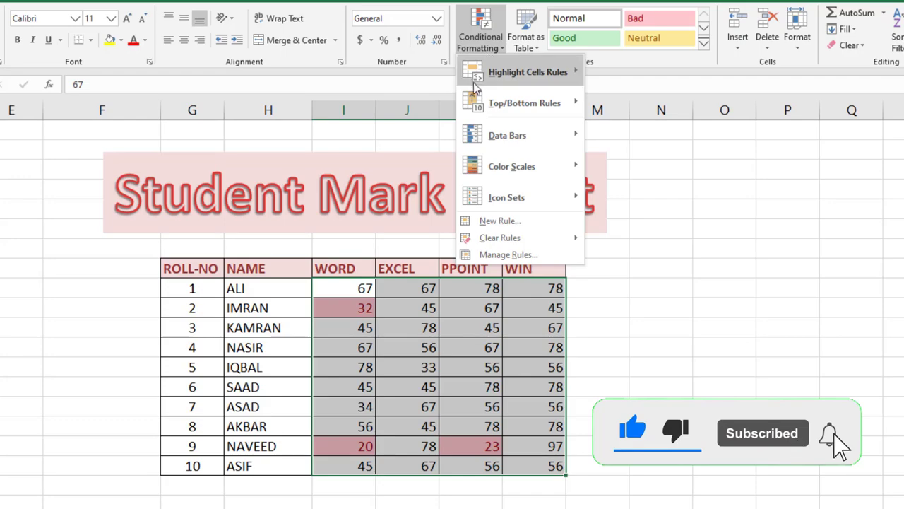
mouse_move(474, 83)
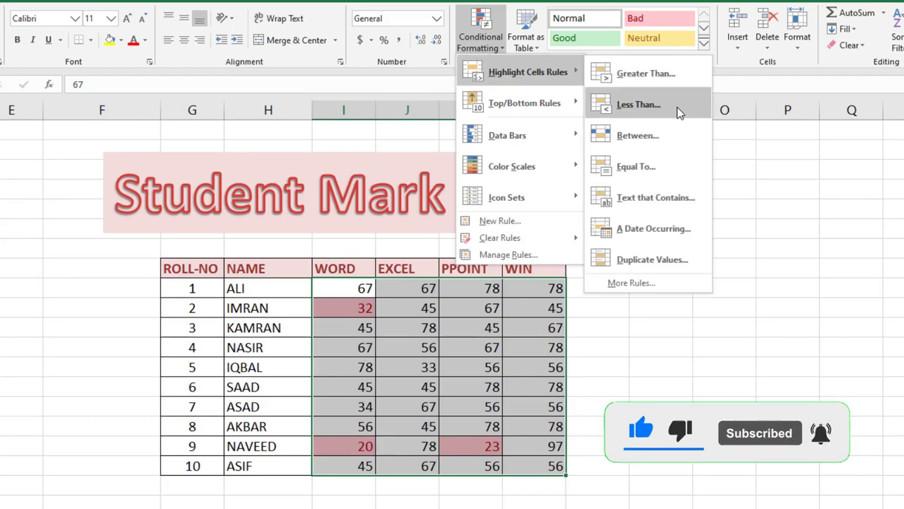
click(668, 81)
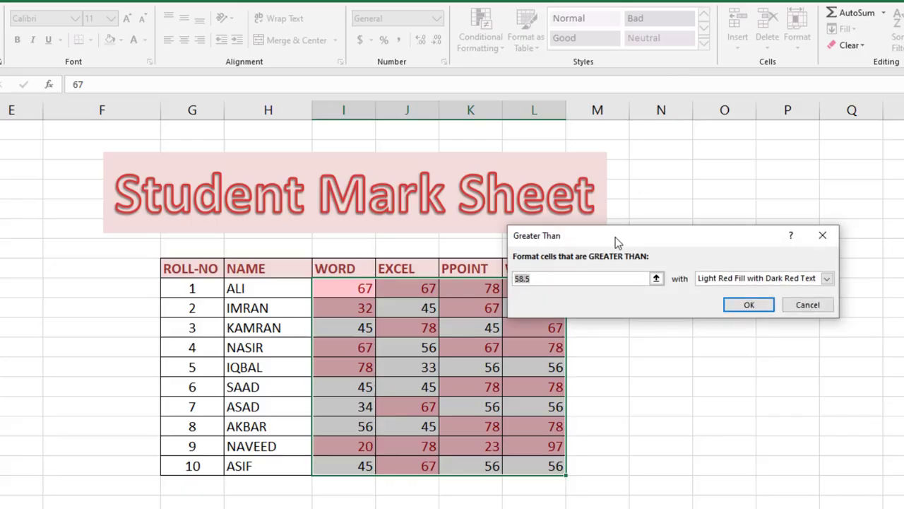
drag(615, 236, 647, 167)
text(33)
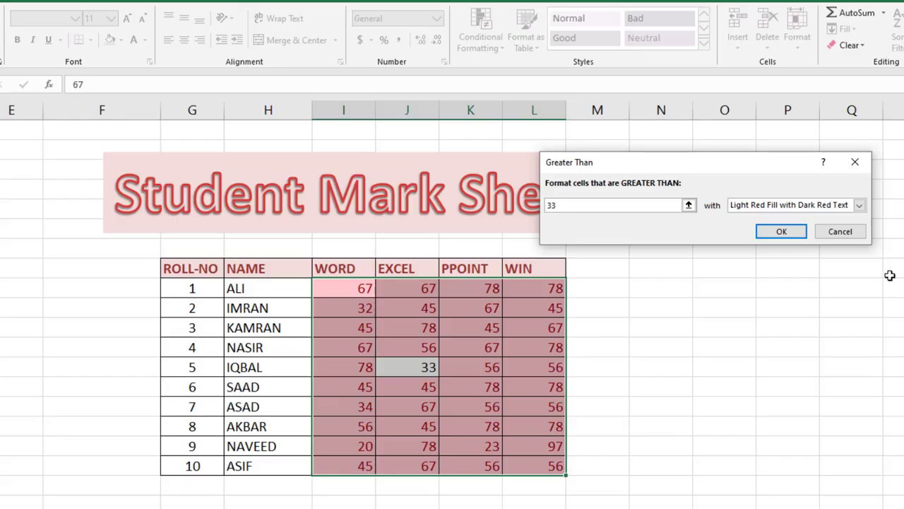
click(860, 206)
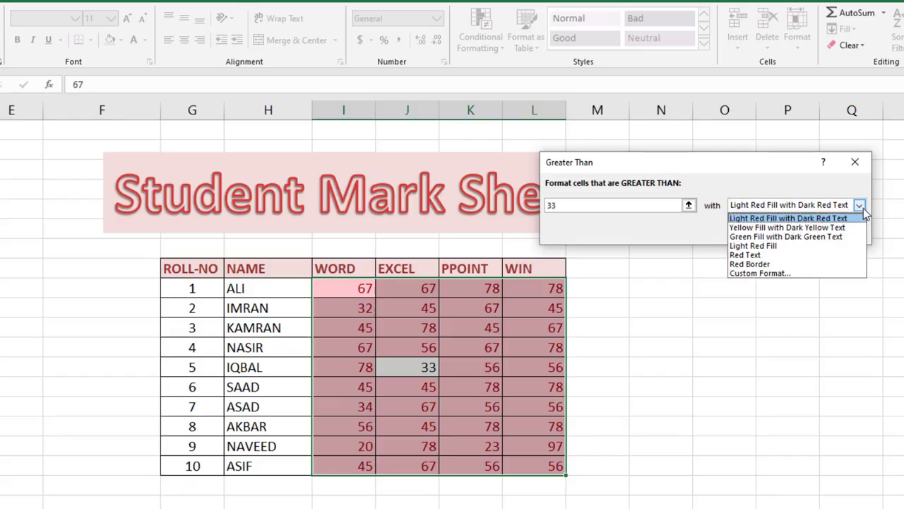
click(802, 237)
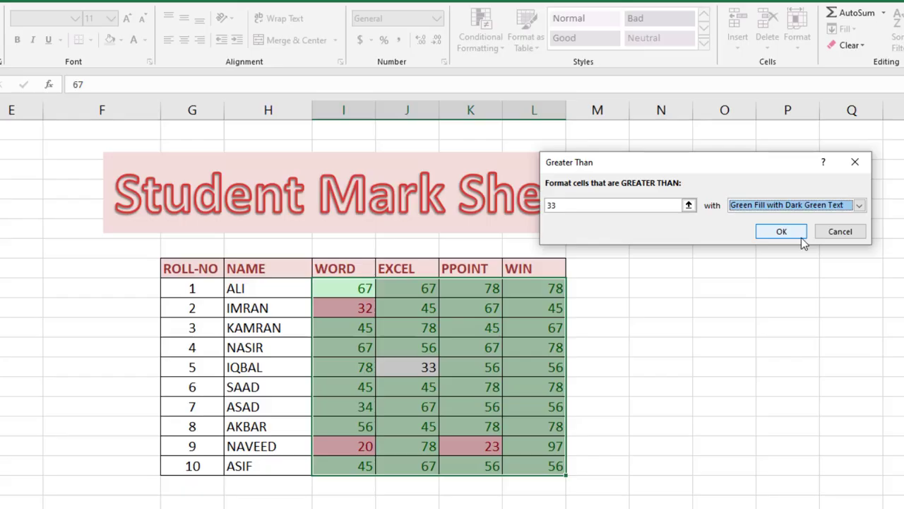
drag(703, 172, 725, 134)
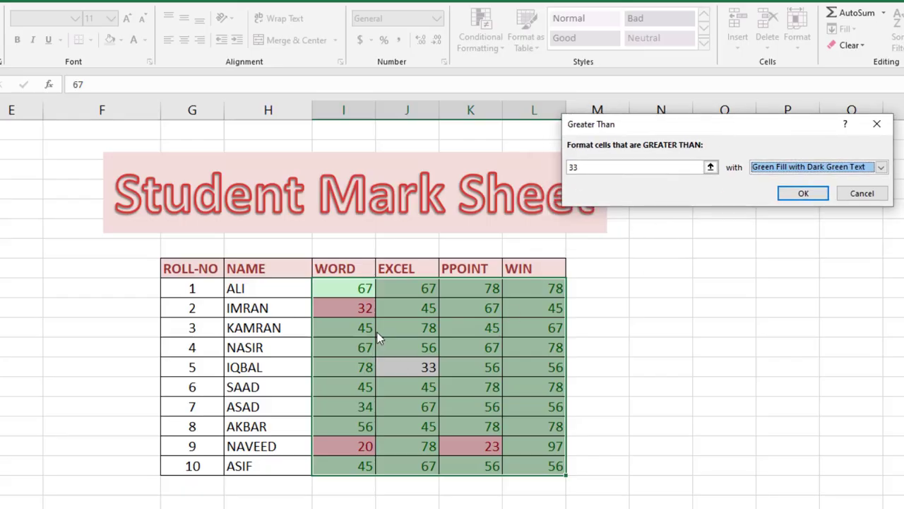
click(804, 193)
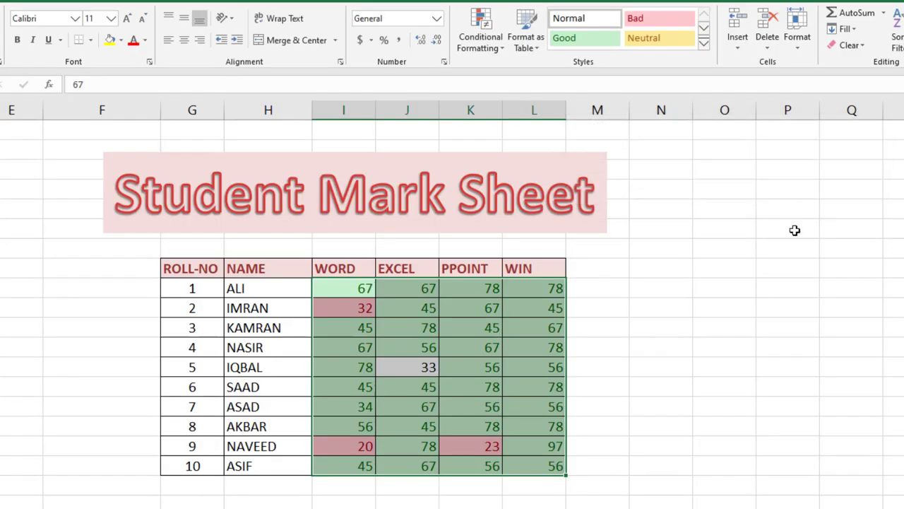
click(735, 338)
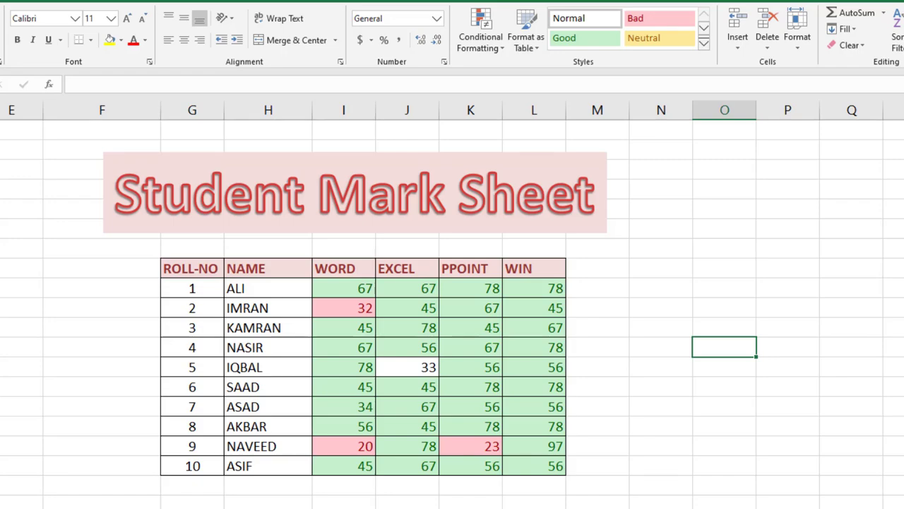
Step: Examine individual marks in the table to check how the less-than and greater-than rules format them
click(356, 311)
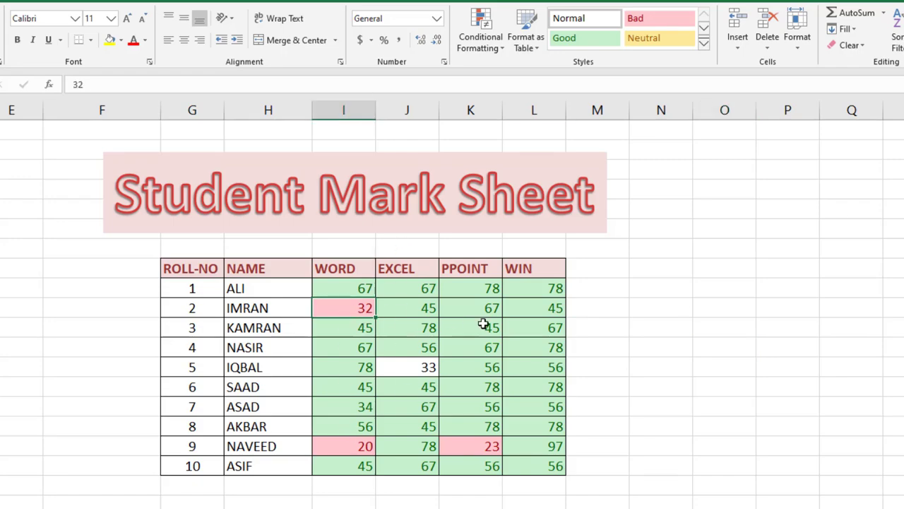
click(512, 314)
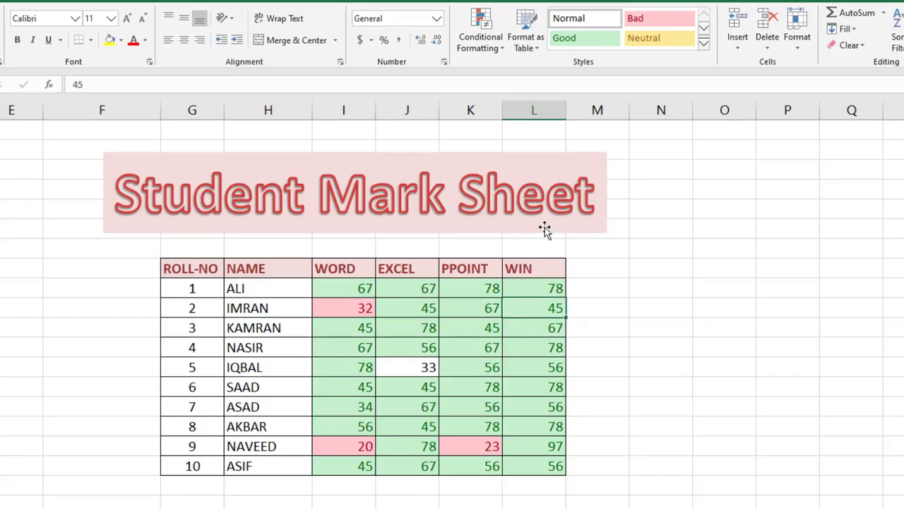
click(489, 333)
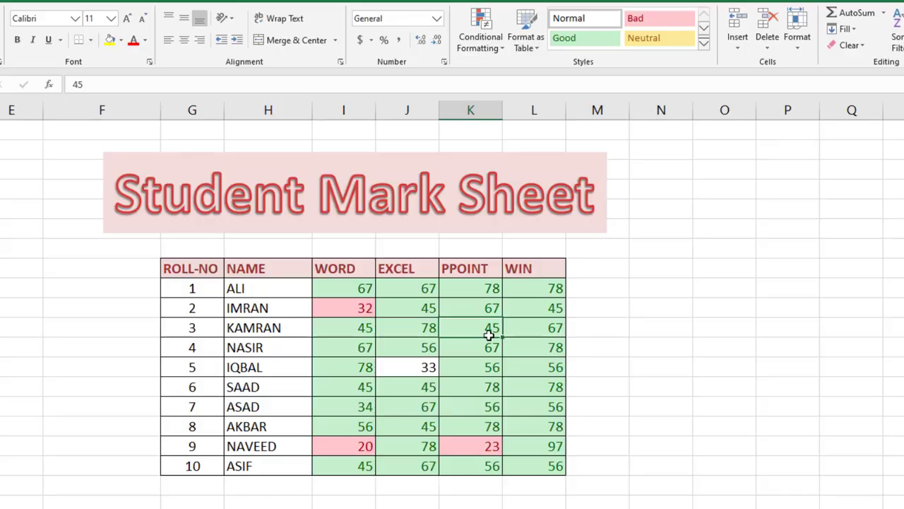
click(515, 401)
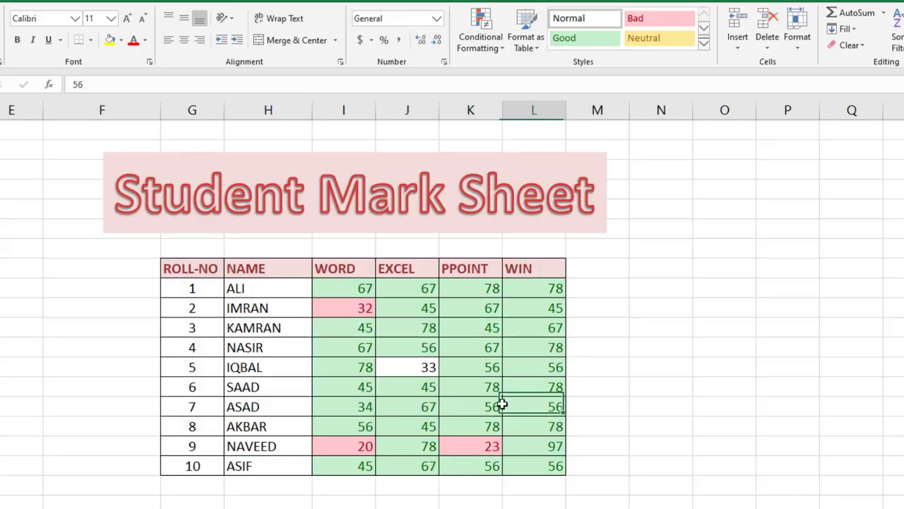
click(402, 372)
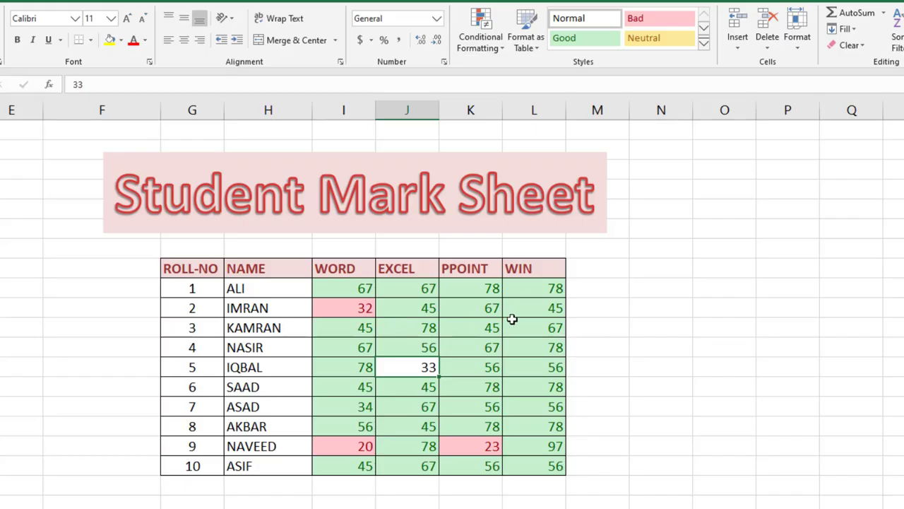
click(513, 319)
click(337, 306)
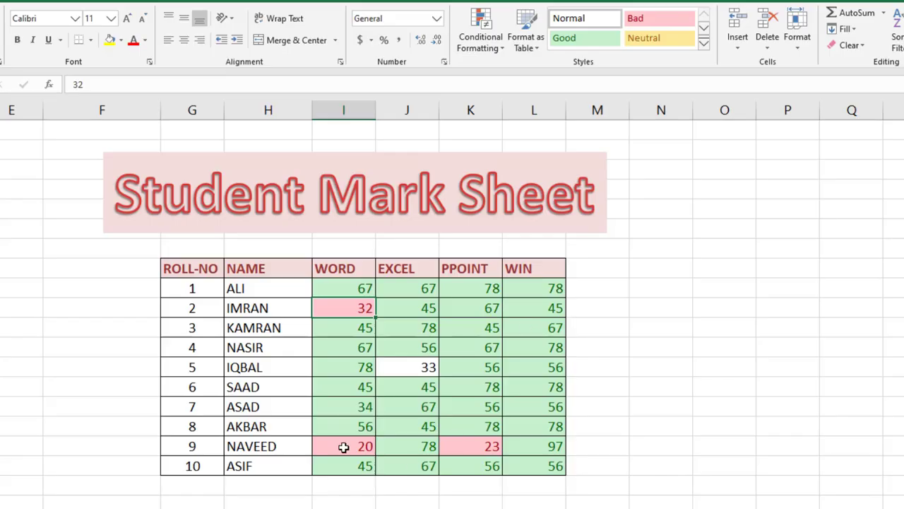
click(407, 369)
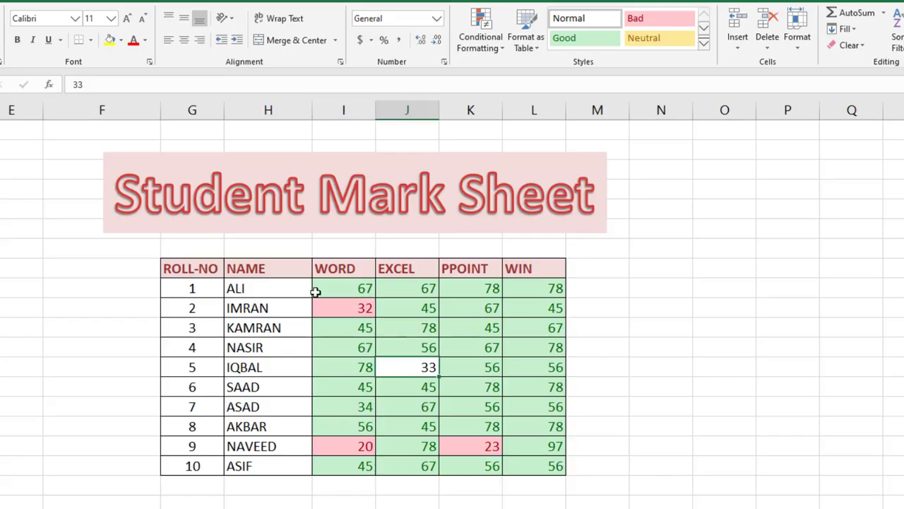
Step: Add an Equal To 33 highlight rule with Yellow Fill with Dark Yellow Text to all marks from WORD to WIN
drag(328, 284, 518, 464)
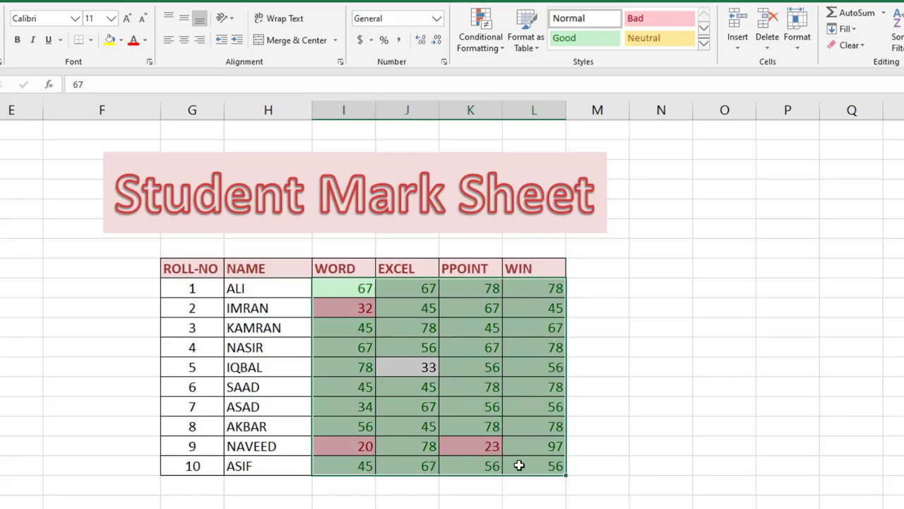
click(490, 49)
mouse_move(493, 74)
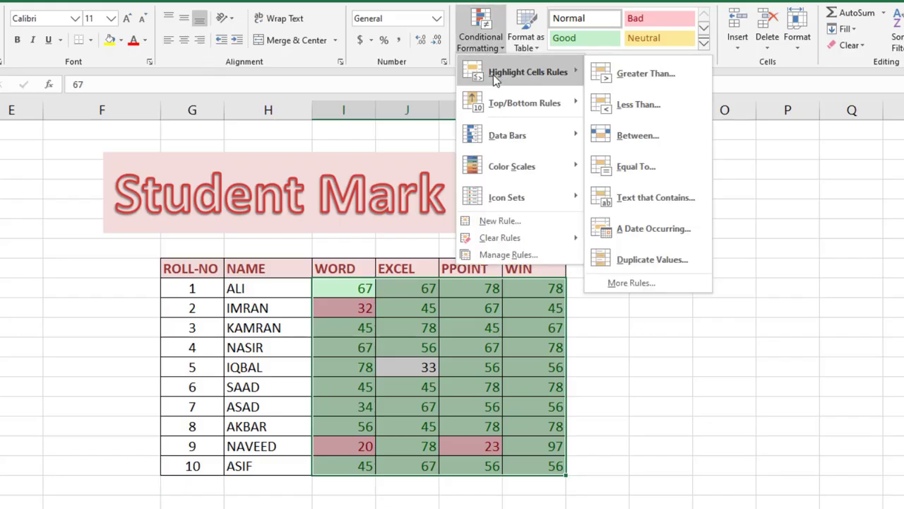
click(656, 177)
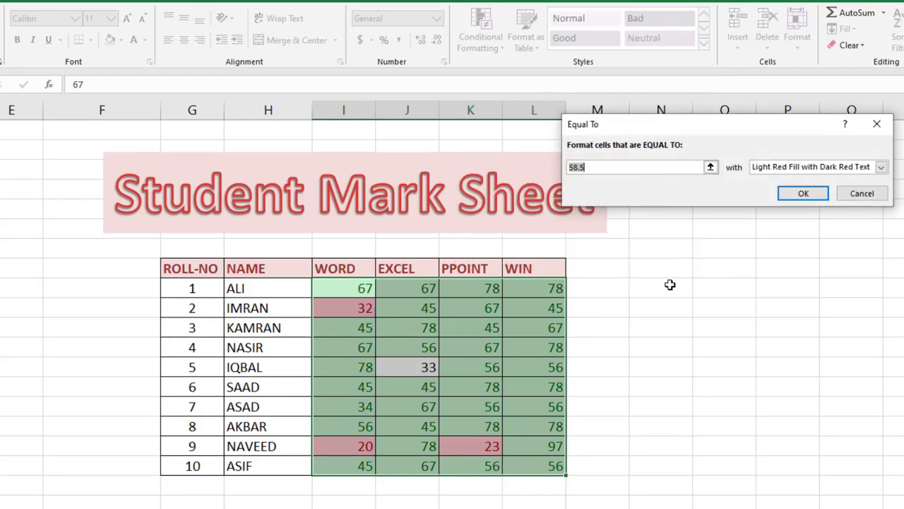
text(33)
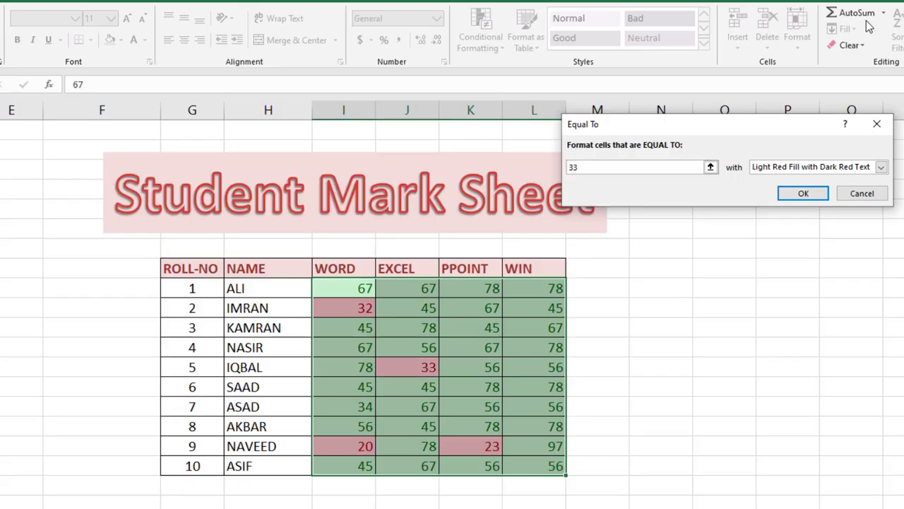
click(882, 167)
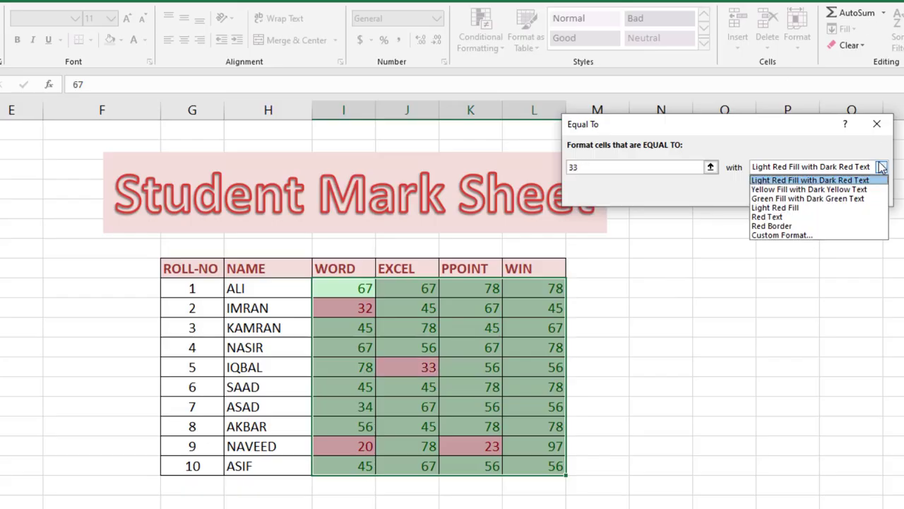
click(857, 192)
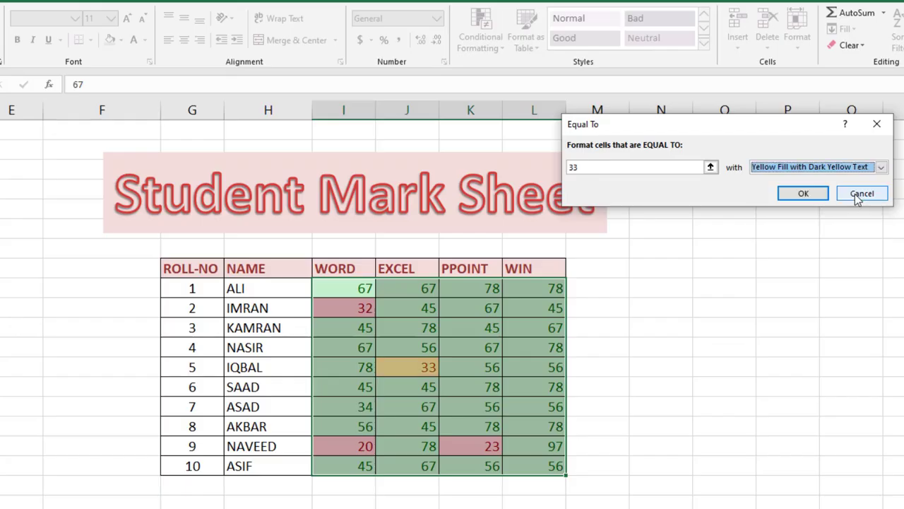
click(798, 195)
click(686, 383)
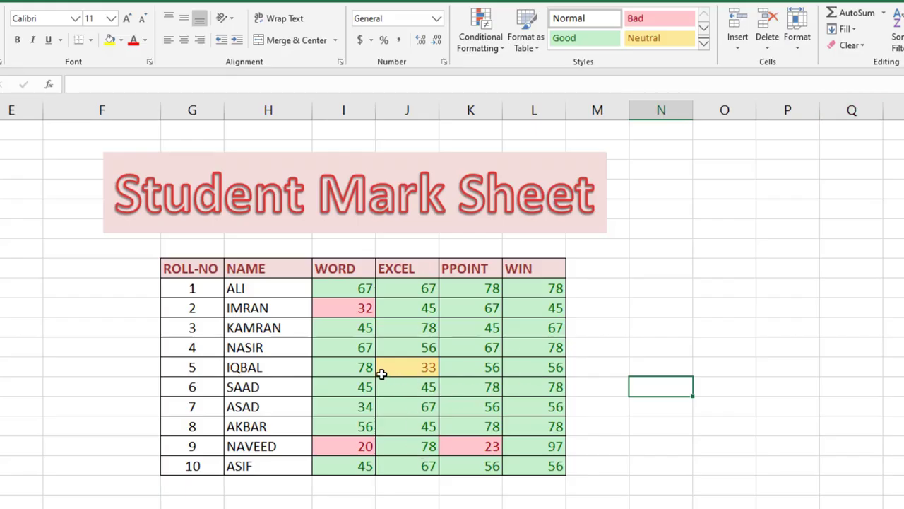
click(331, 312)
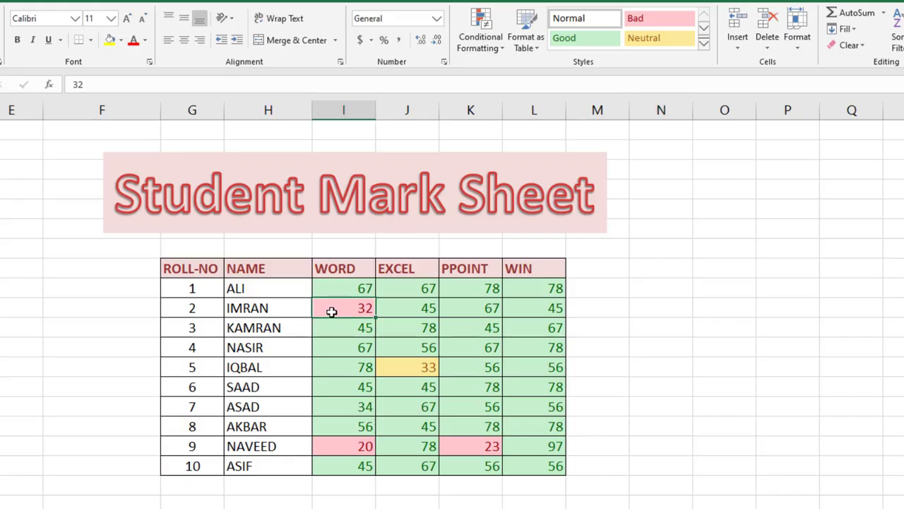
Step: Check individual marks in the mark sheet against the three colour rules
click(489, 312)
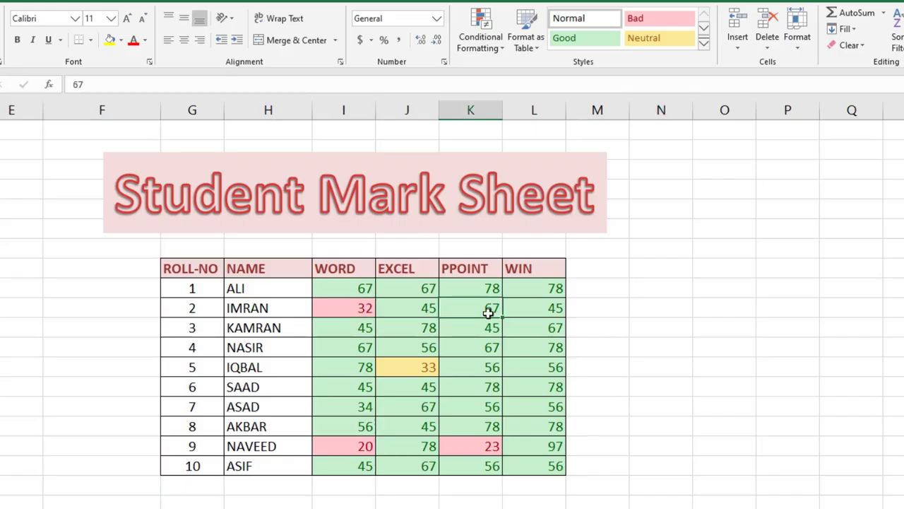
click(401, 373)
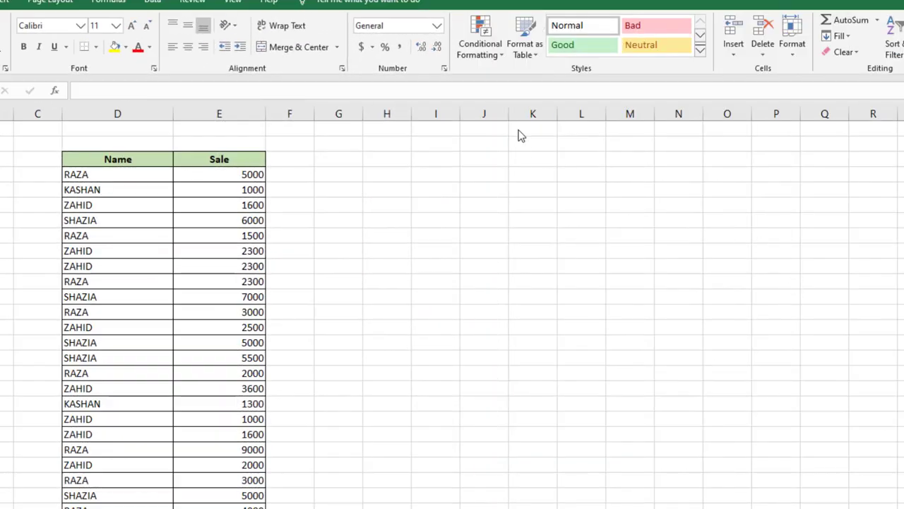
click(490, 58)
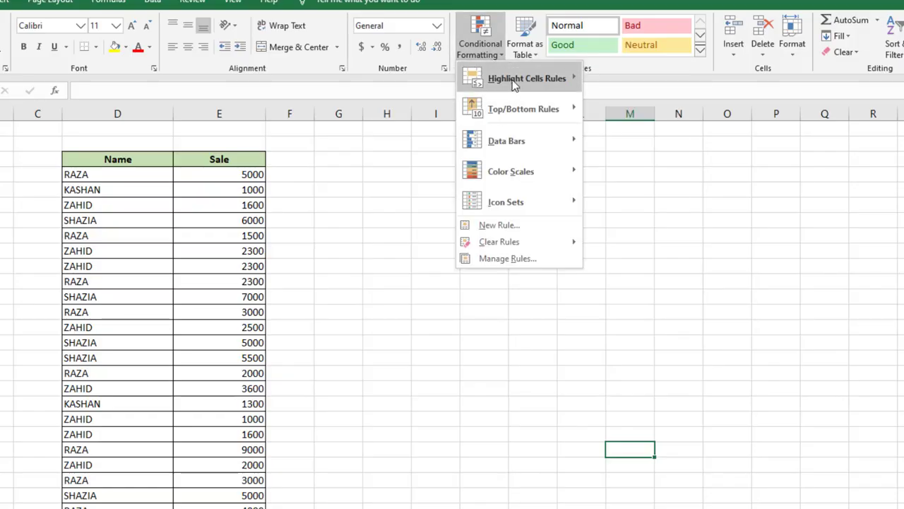
mouse_move(514, 84)
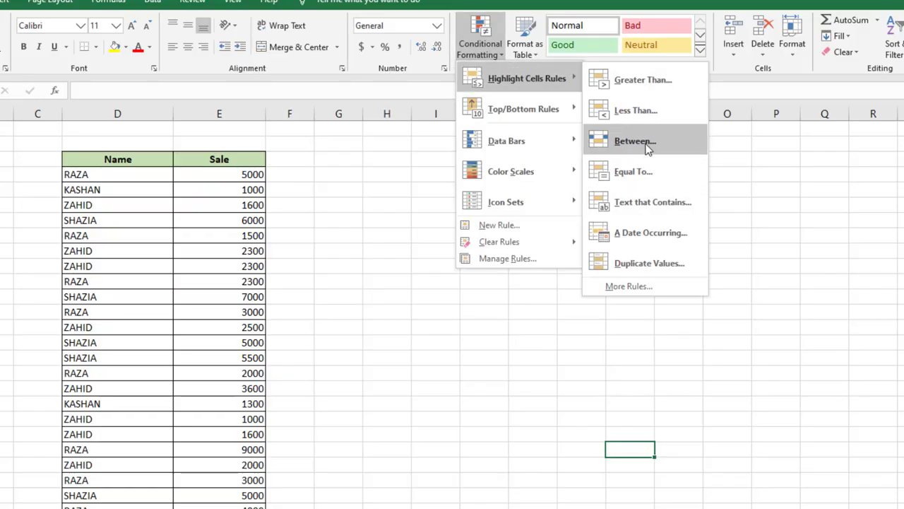
click(426, 351)
scroll(452, 311, down, 1)
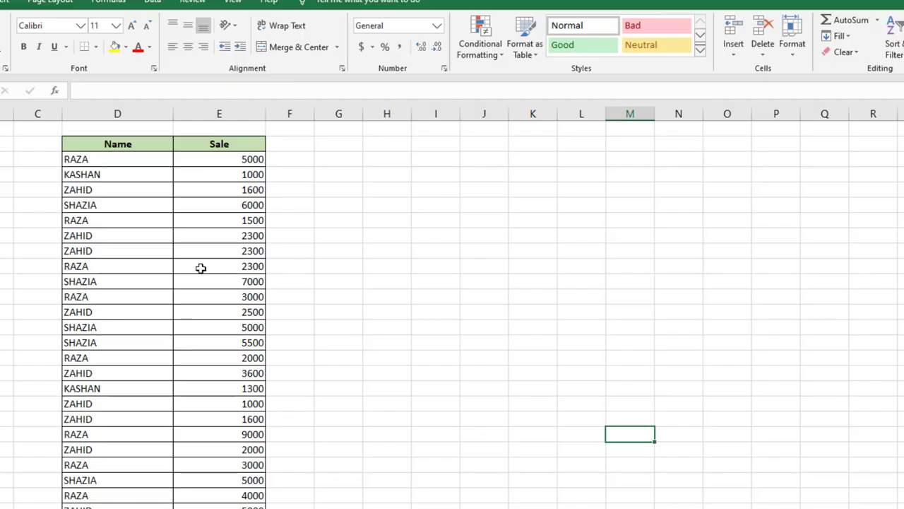
Step: Start a Between highlight rule for all values in the Sale column with limits of 5000 and 10000
drag(243, 162, 237, 492)
scroll(164, 310, up, 2)
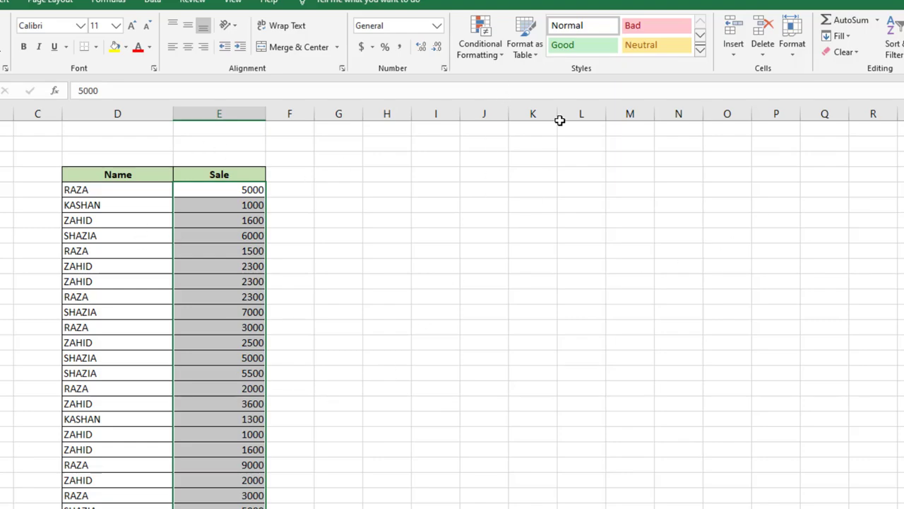
click(488, 59)
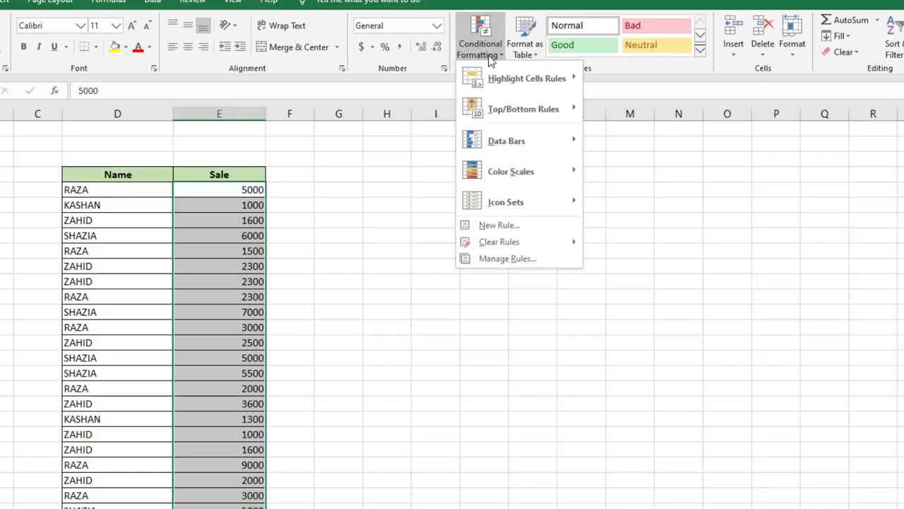
mouse_move(495, 79)
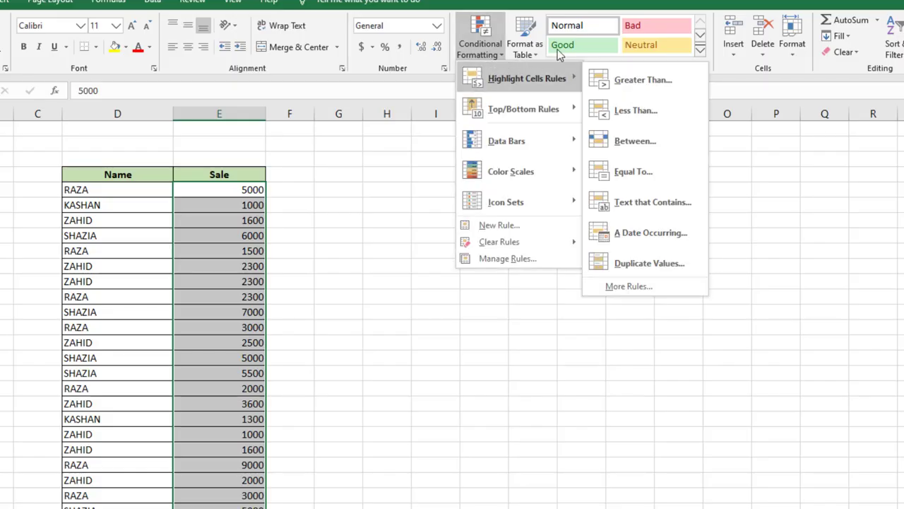
click(641, 144)
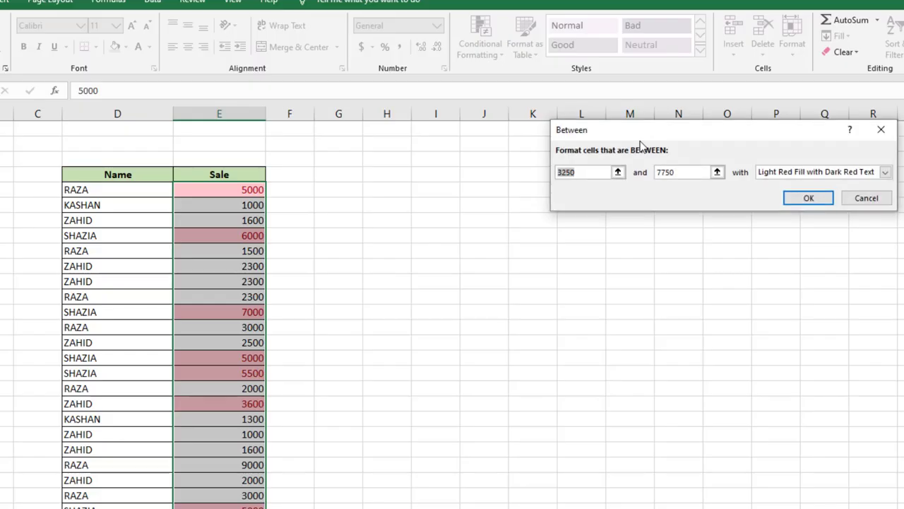
drag(672, 132, 598, 152)
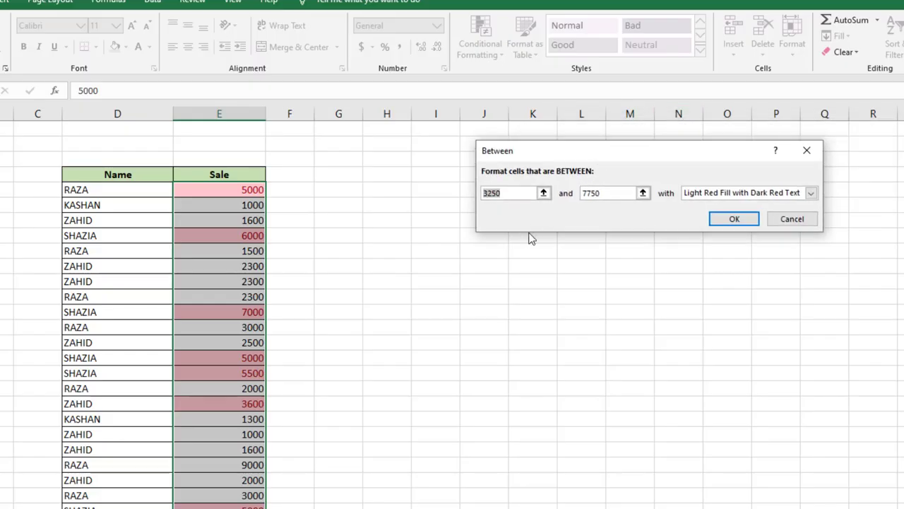
text(500)
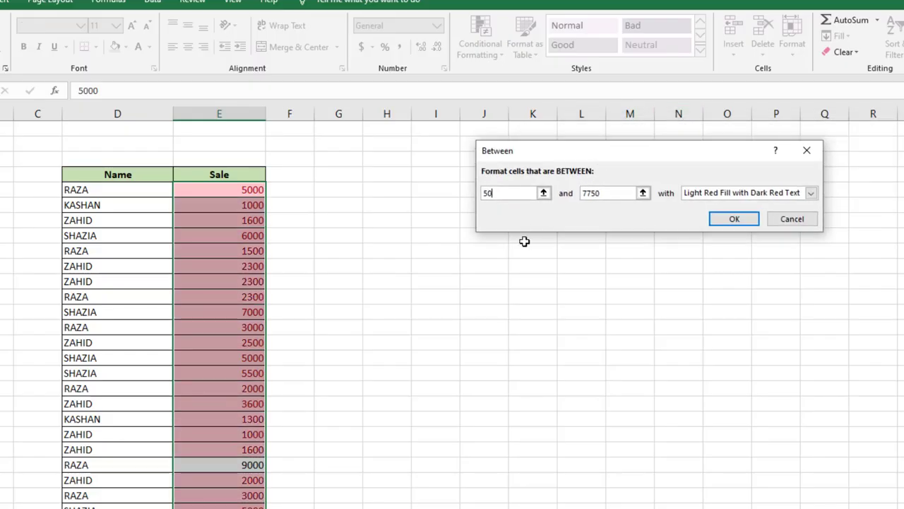
text(0)
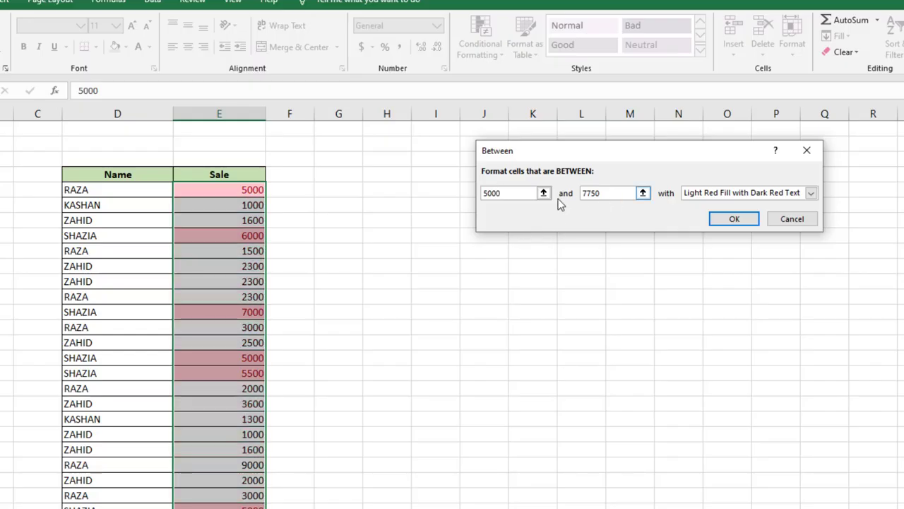
click(595, 192)
double_click(581, 197)
text(10)
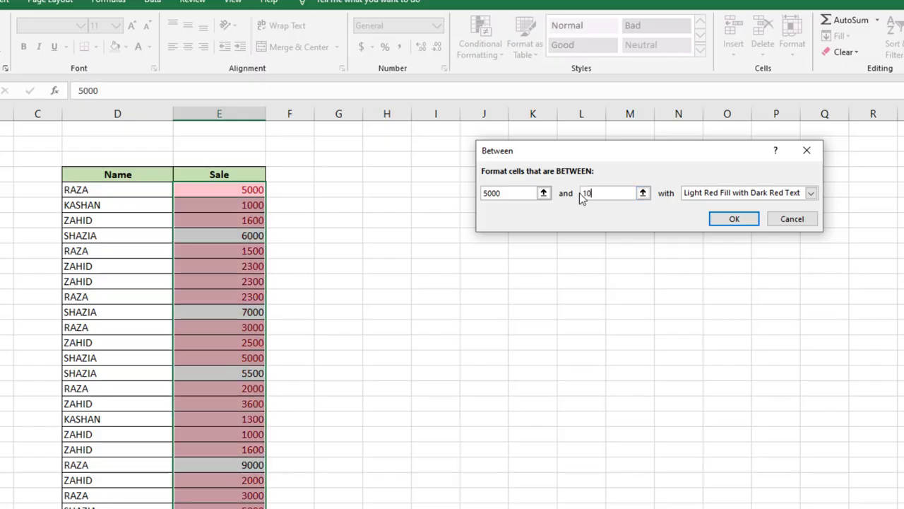
text(000)
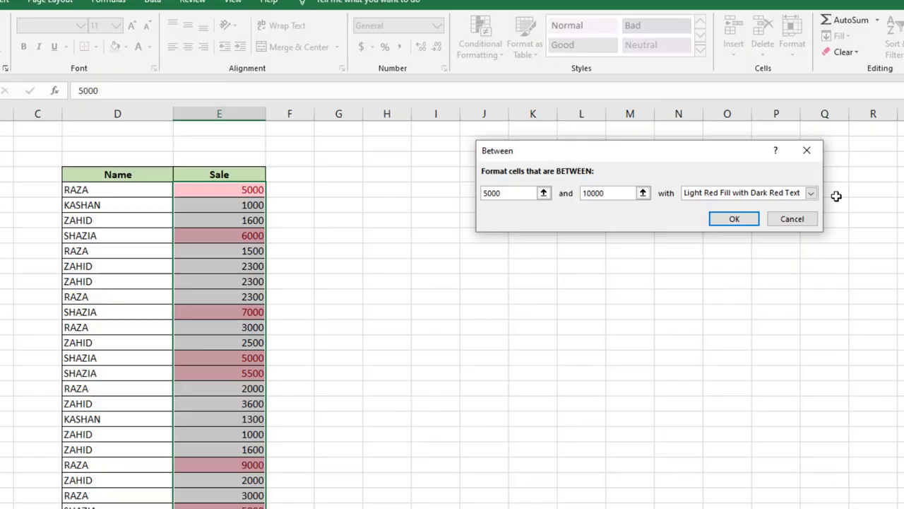
Step: Give the Between rule Yellow Fill with Dark Yellow Text, apply it and deselect the sales
click(811, 194)
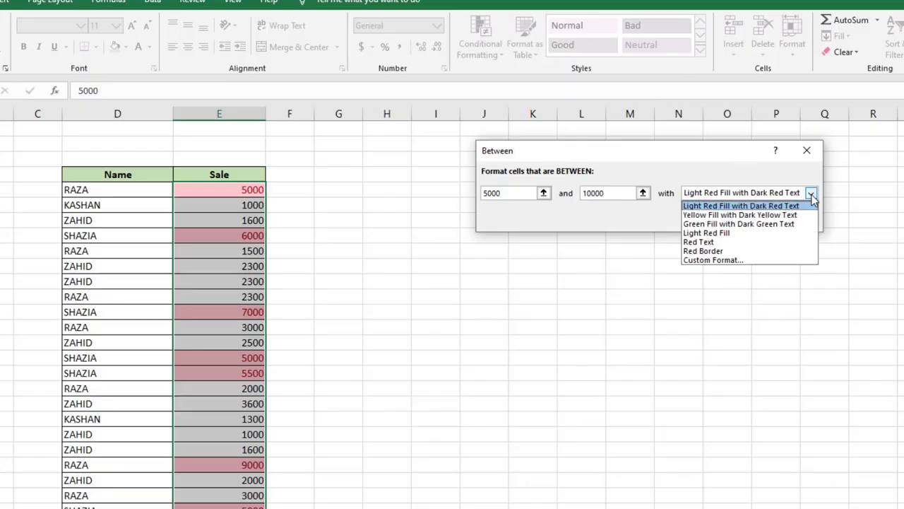
click(765, 215)
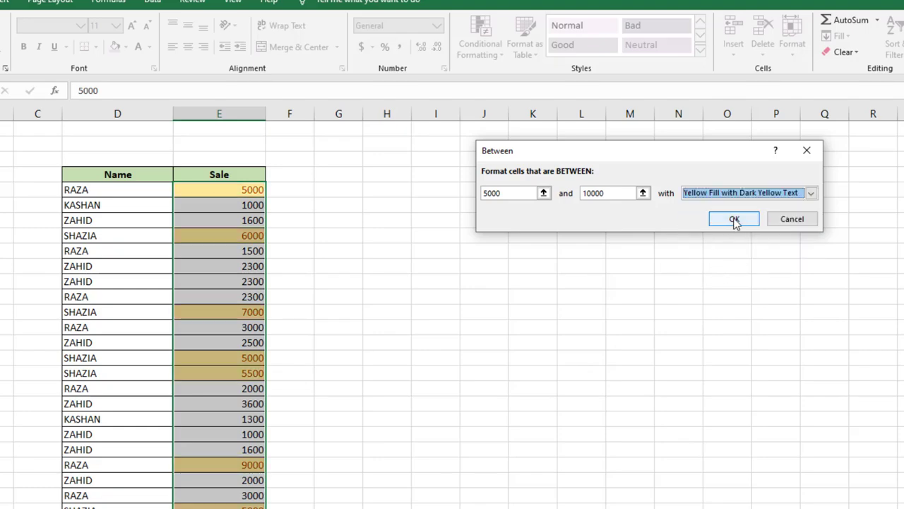
click(735, 219)
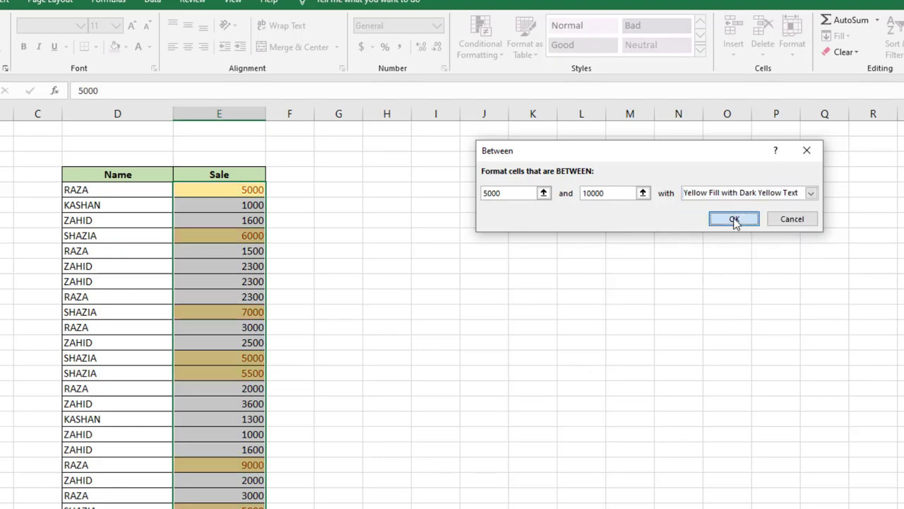
click(735, 219)
click(588, 277)
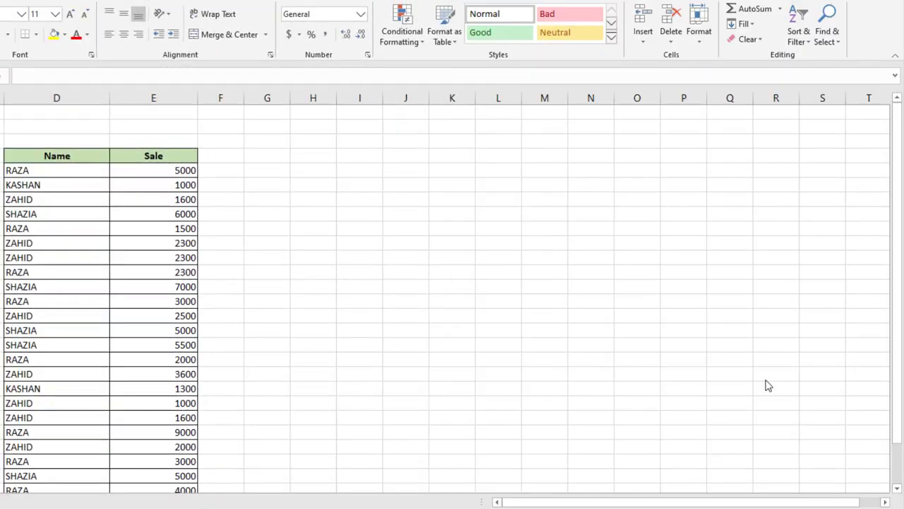
click(897, 276)
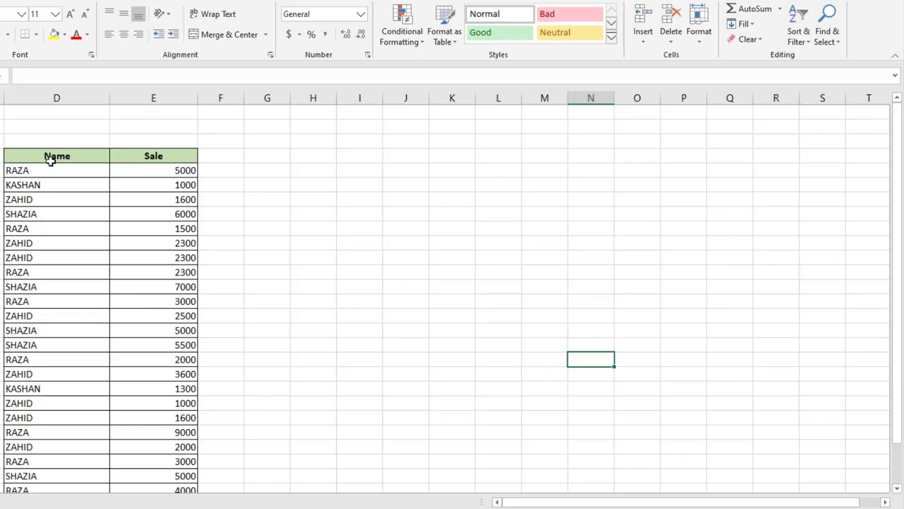
click(49, 173)
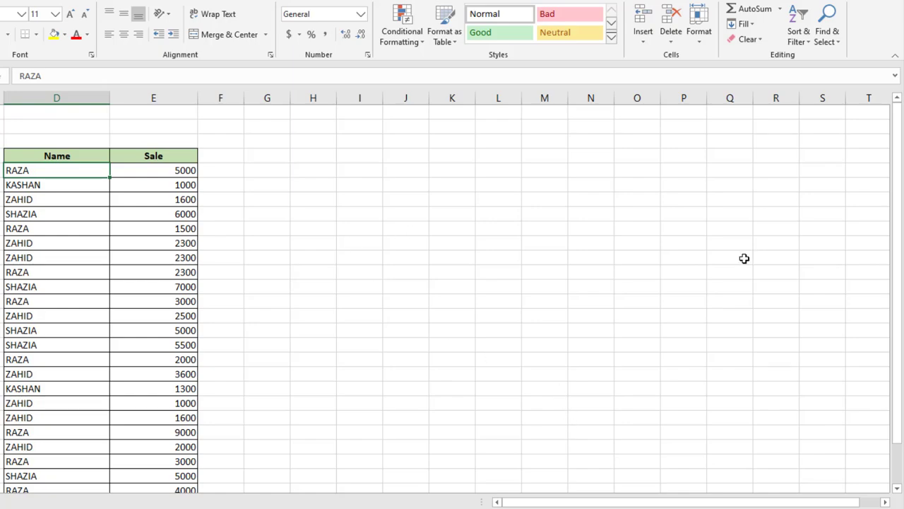
drag(895, 329, 895, 362)
click(399, 41)
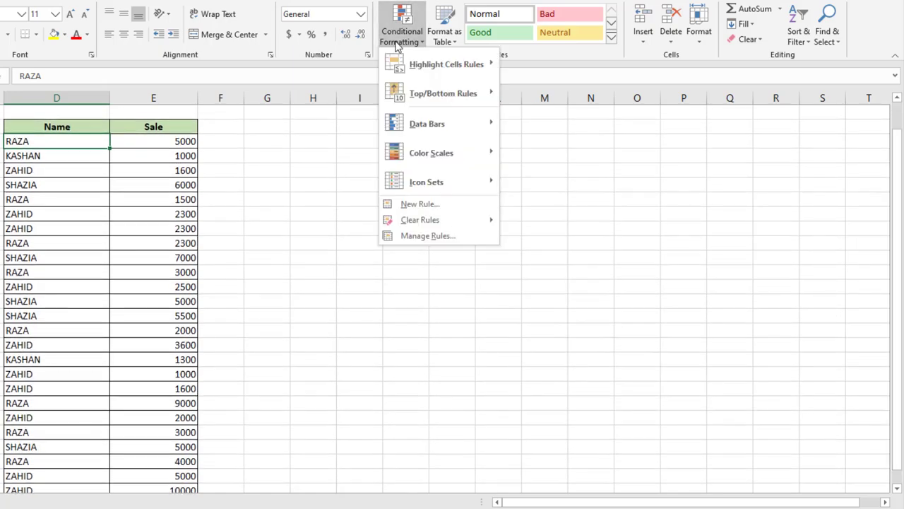
mouse_move(401, 65)
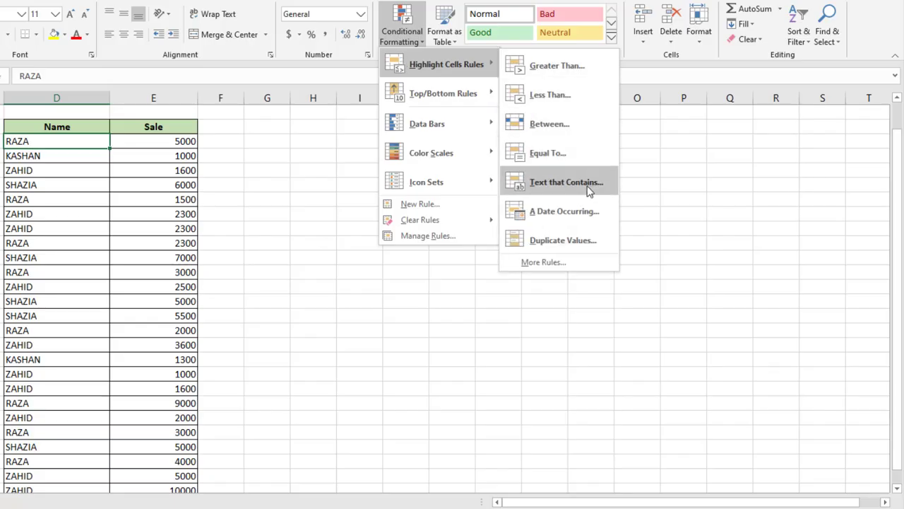
click(257, 289)
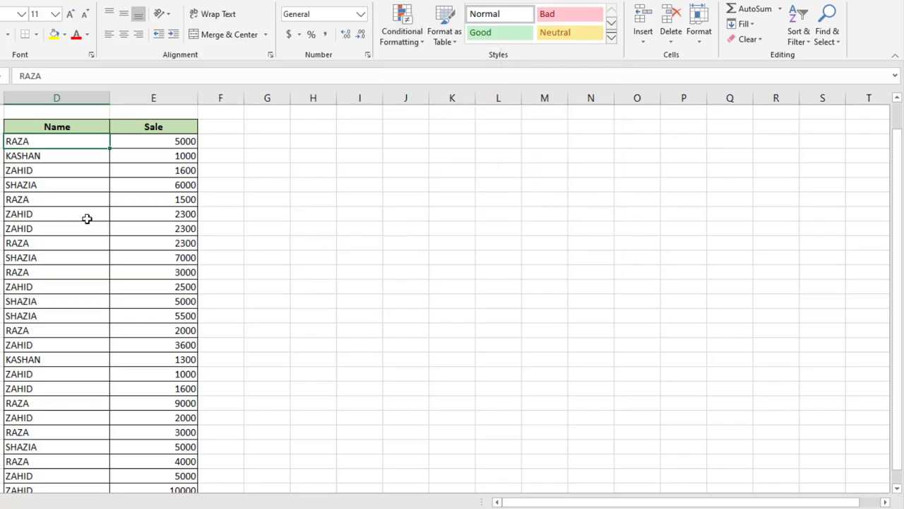
Step: Add a Text That Contains rule to the Name column for the name in the third data row, with Light Red Fill with Dark Red Text
drag(68, 140, 79, 455)
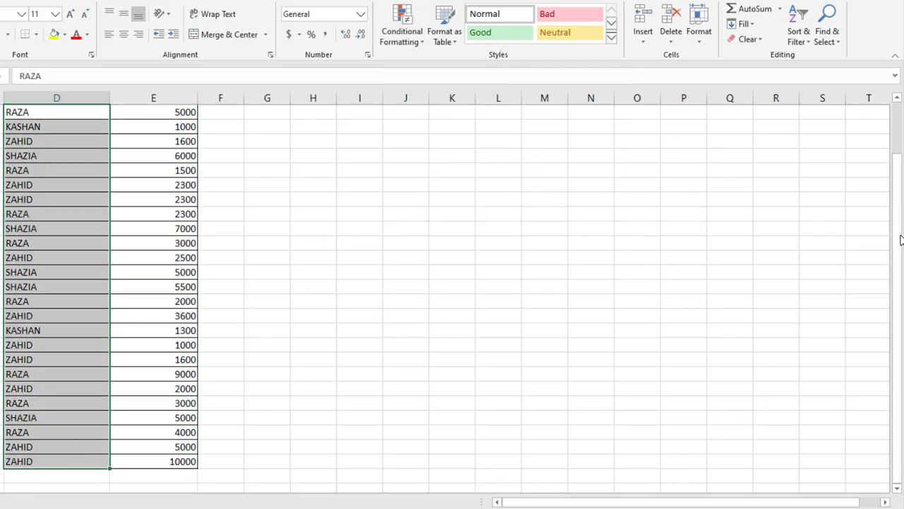
drag(901, 240, 897, 180)
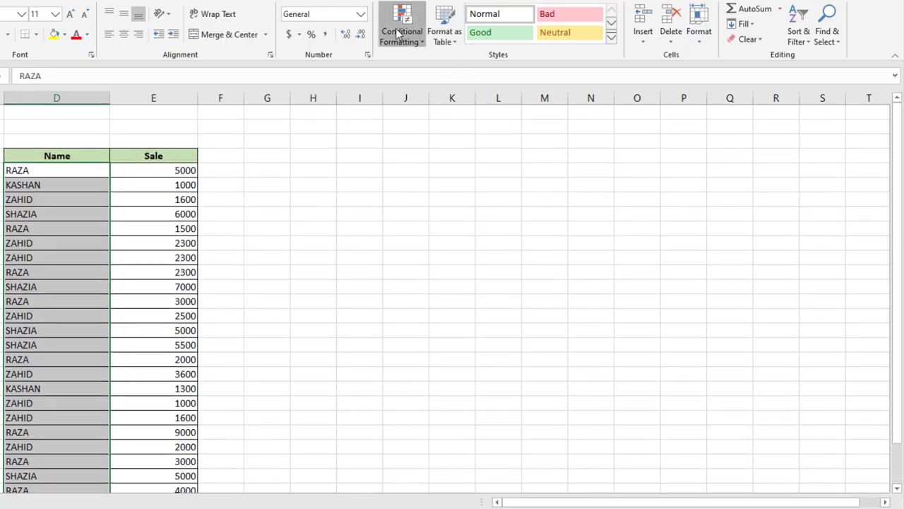
click(398, 33)
mouse_move(407, 67)
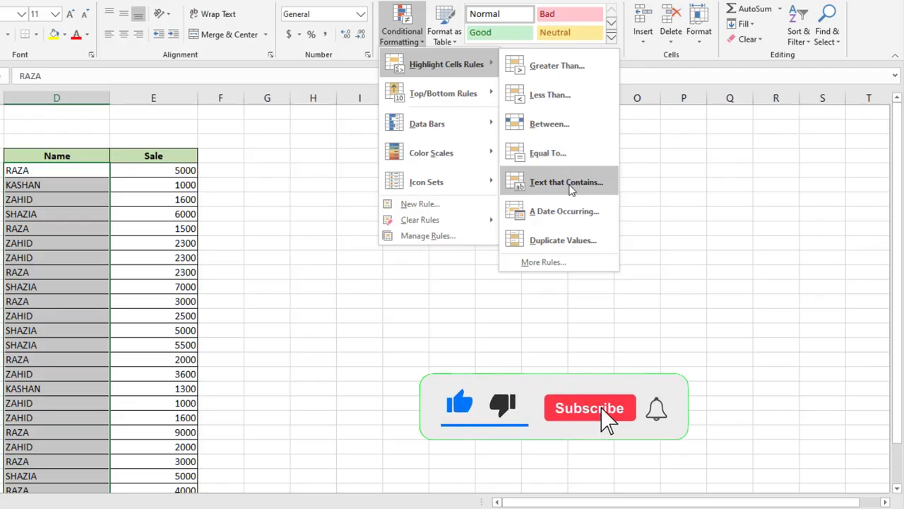
click(567, 183)
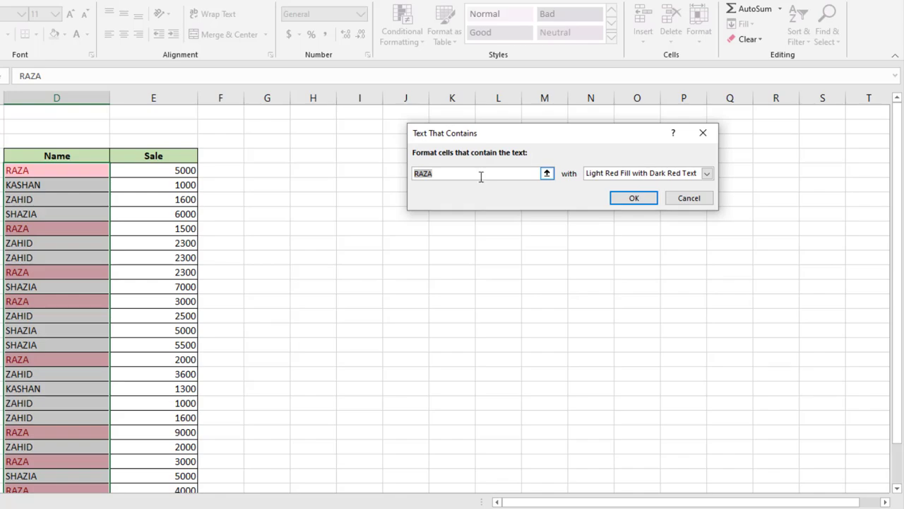
drag(481, 176, 407, 173)
text(za)
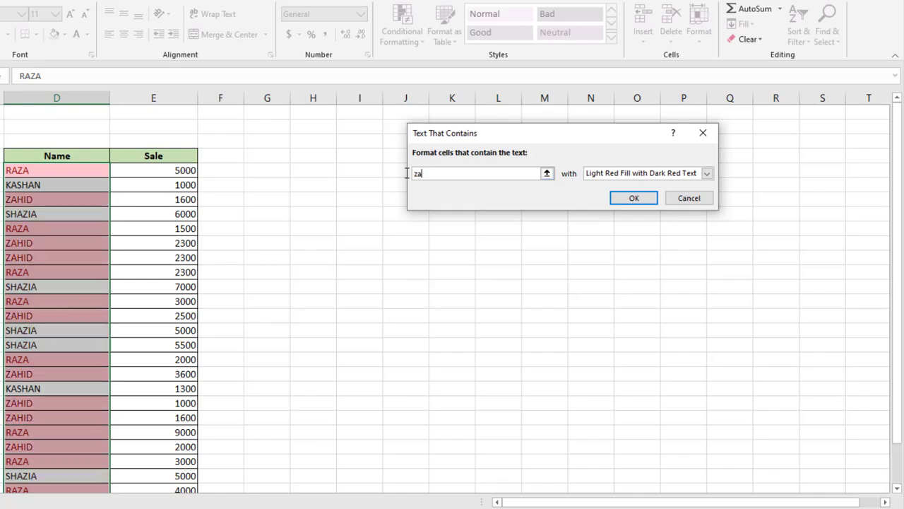
text(hid)
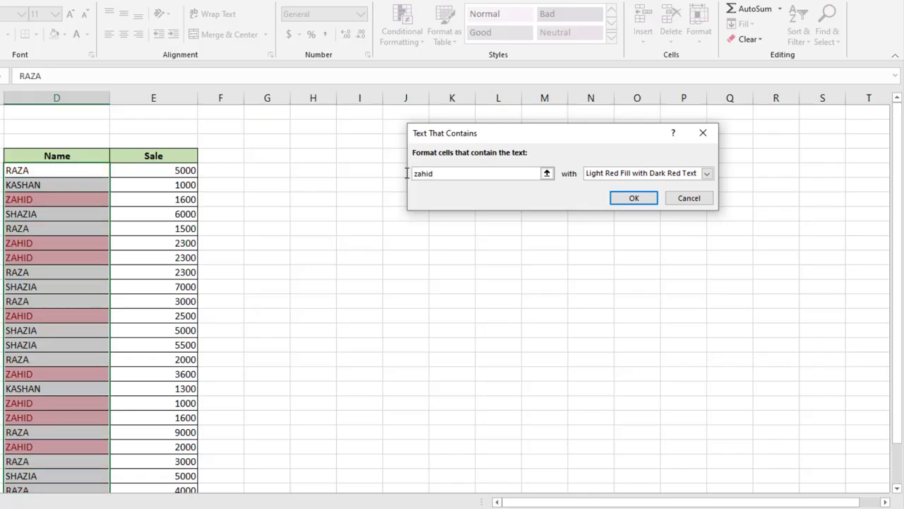
click(640, 202)
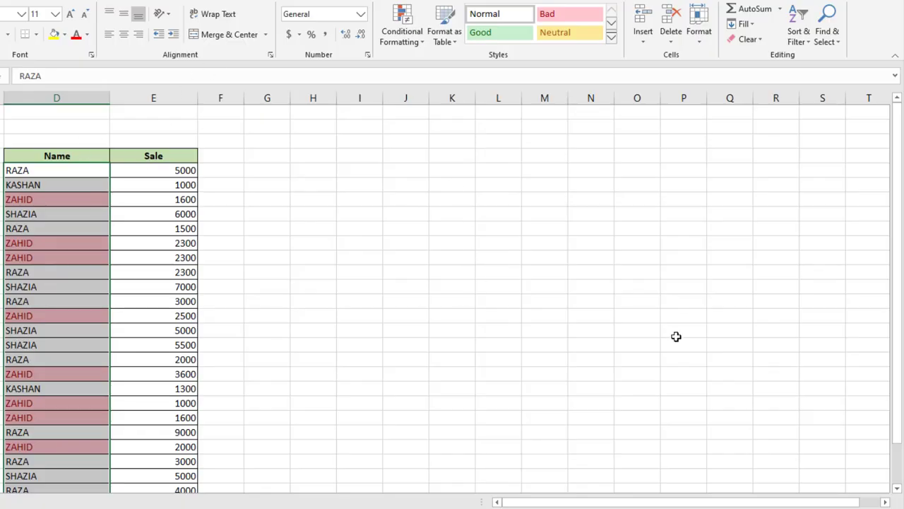
click(406, 43)
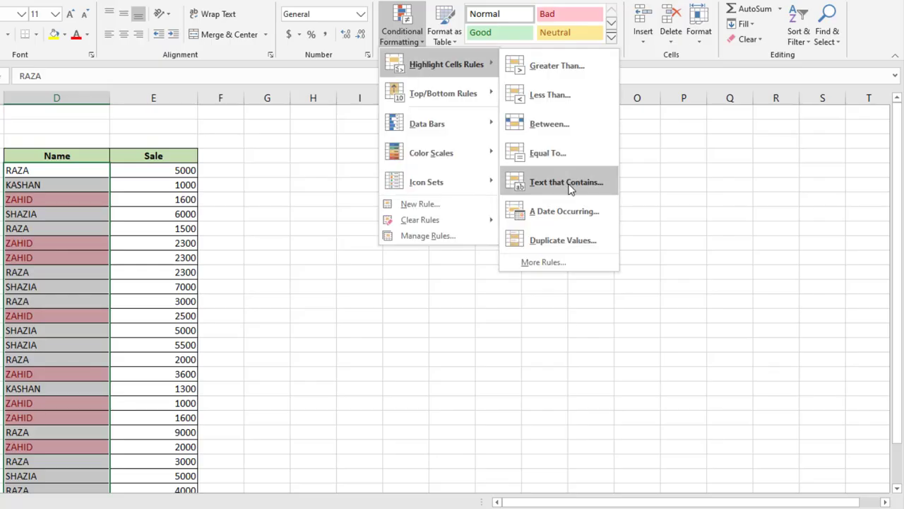
click(293, 323)
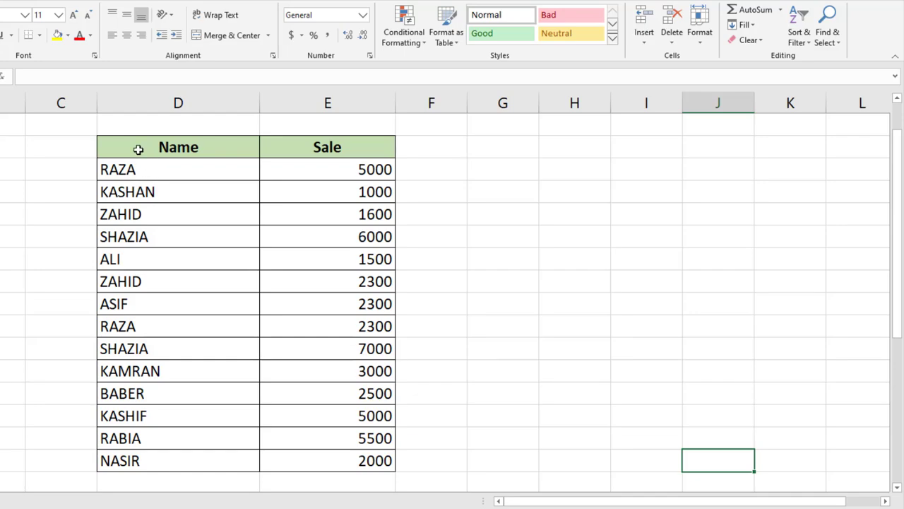
drag(137, 148, 233, 417)
click(579, 236)
Step: Add a Duplicate Values highlight rule to all entries in the Name column, with Light Red Fill with Dark Red Text
drag(182, 168, 186, 459)
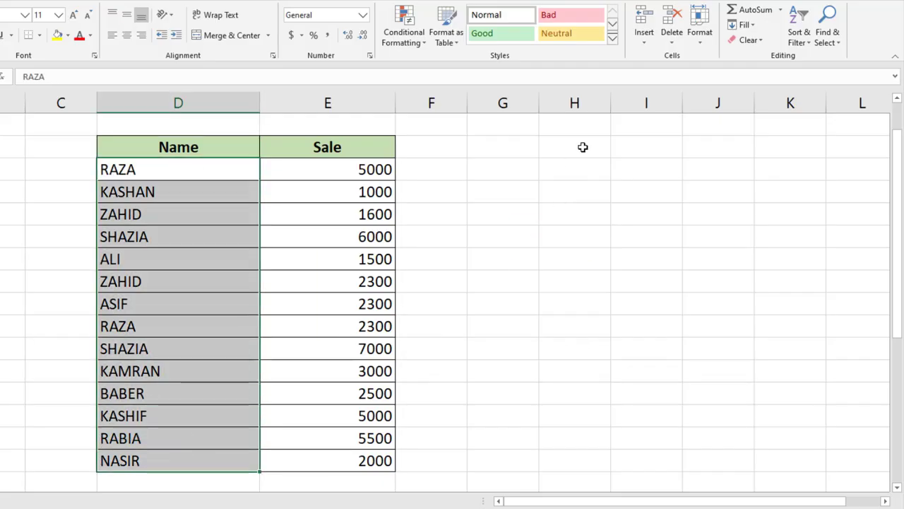
click(406, 39)
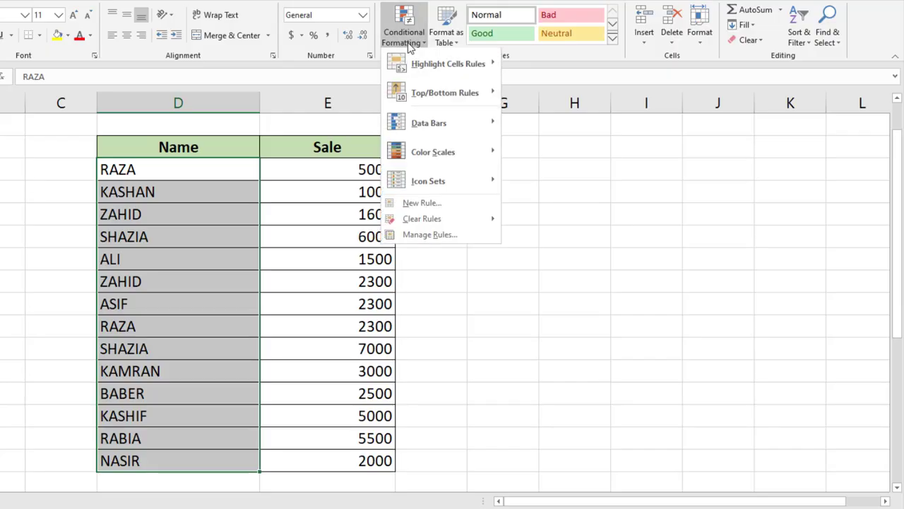
mouse_move(415, 69)
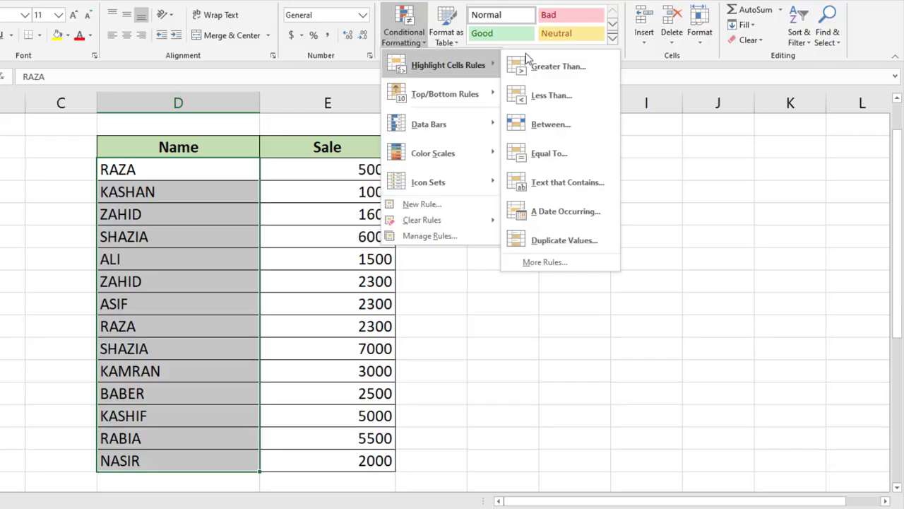
click(563, 239)
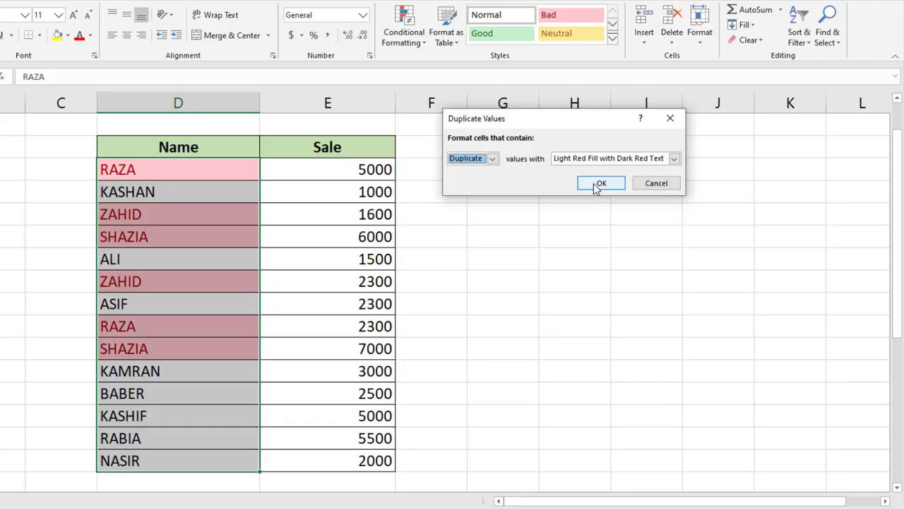
click(597, 184)
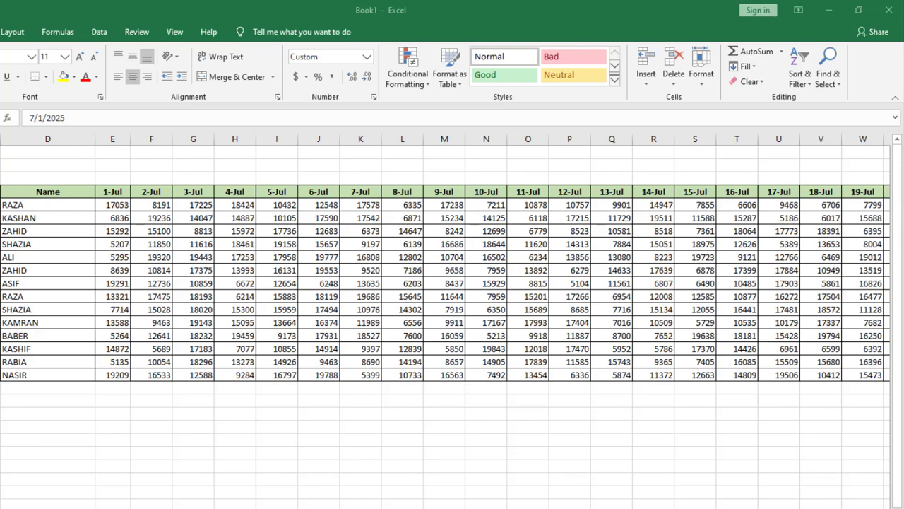
Step: Start a Date Occurring highlight rule for the July date headers and all daily sales beneath them
key(ctrl+shift+End)
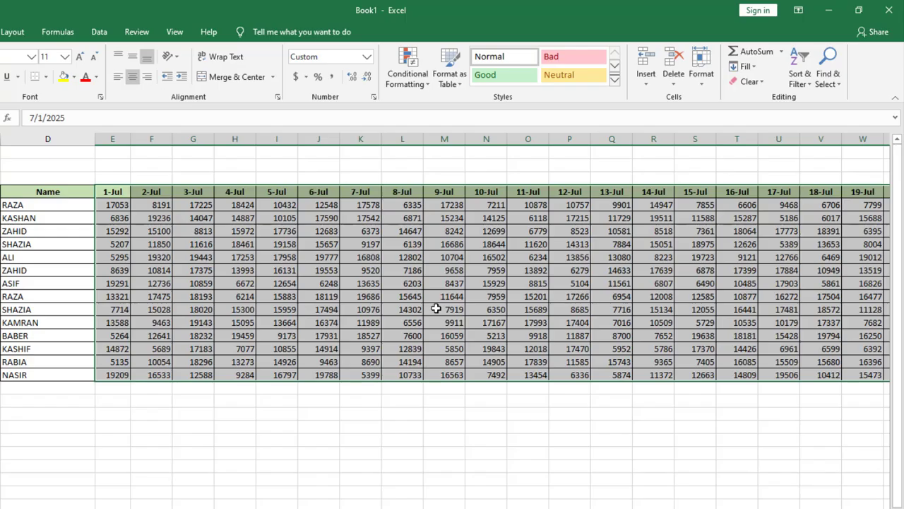
click(420, 84)
mouse_move(424, 112)
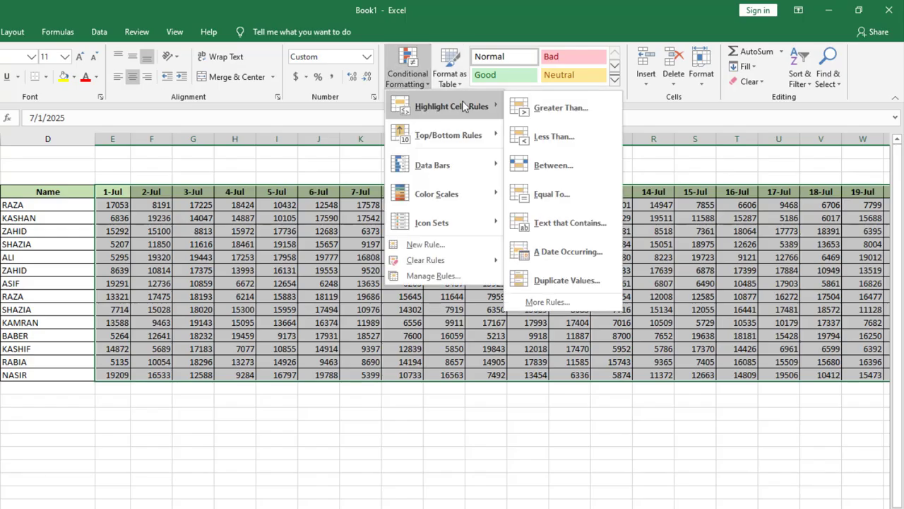
click(569, 252)
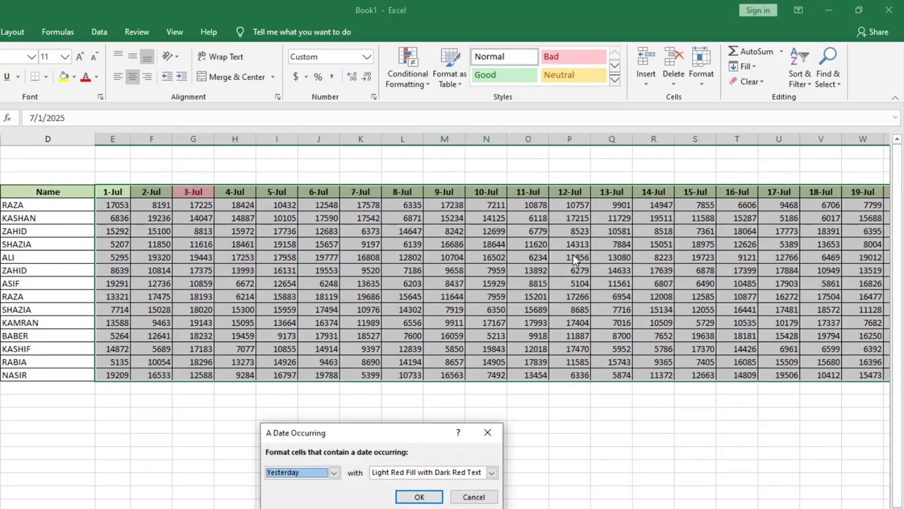
drag(366, 433, 491, 263)
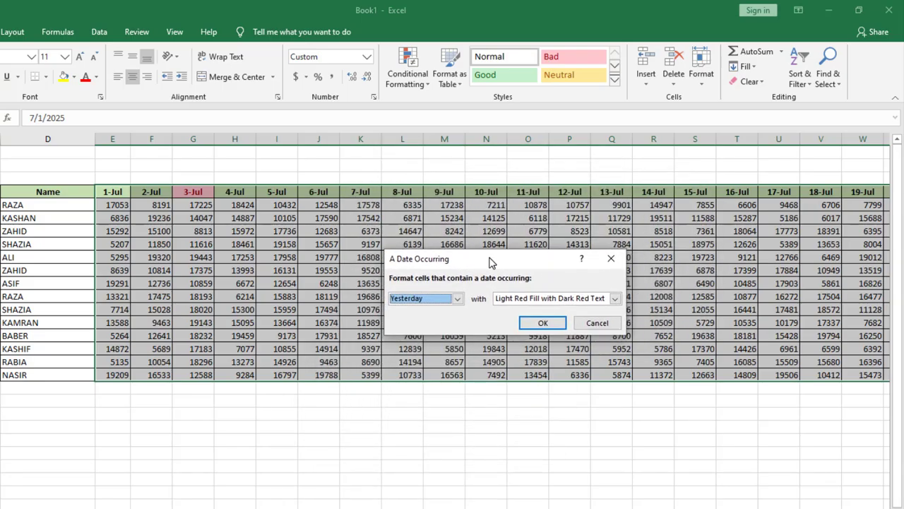
Step: Preview the date rule with the Today, Tomorrow and This Month periods in turn
click(458, 299)
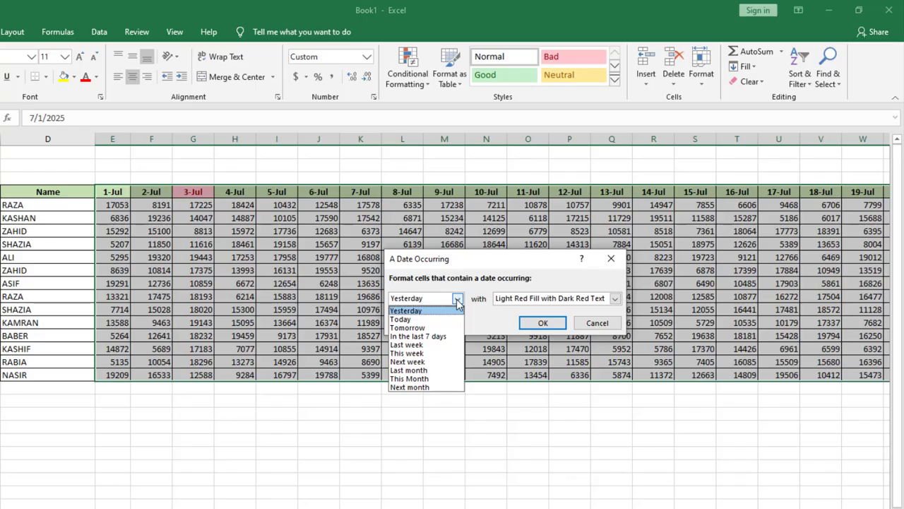
click(416, 320)
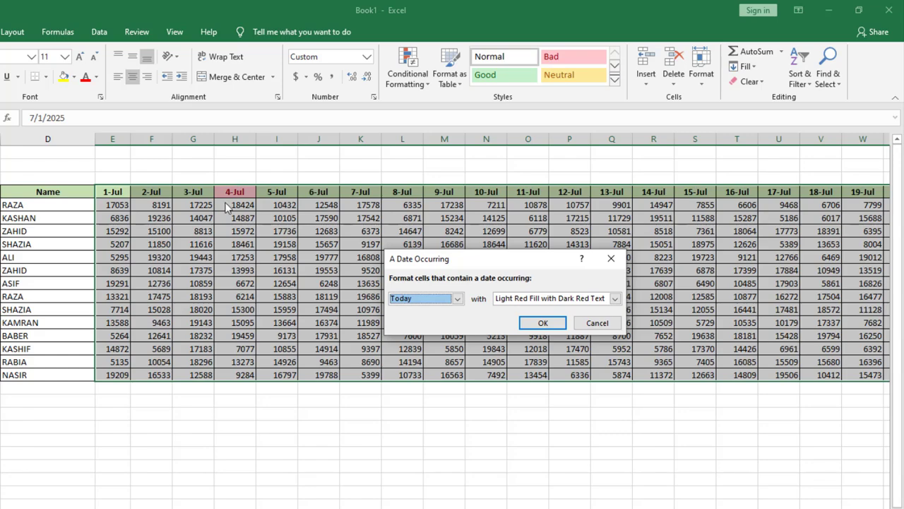
click(458, 298)
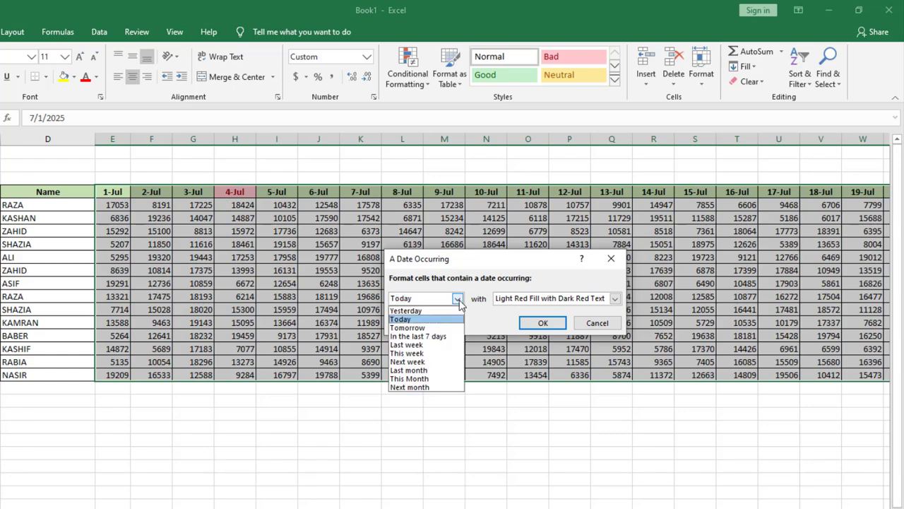
click(436, 329)
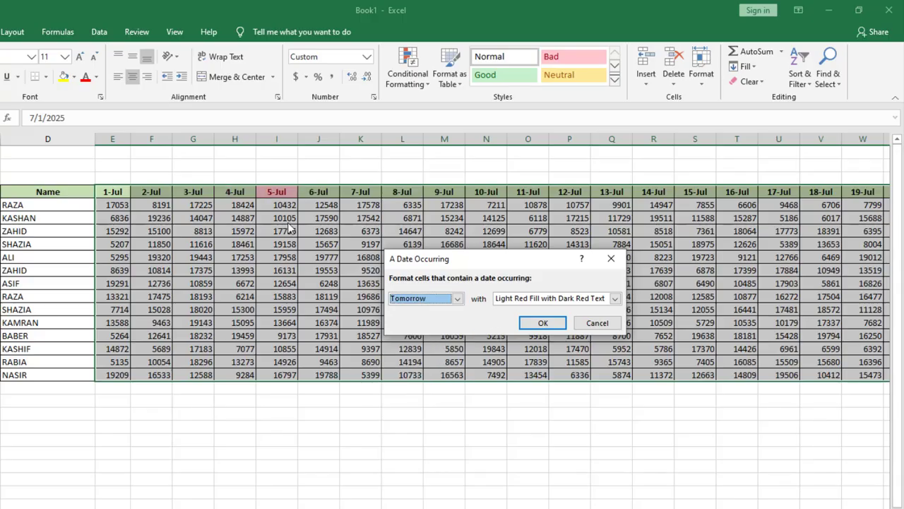
click(458, 298)
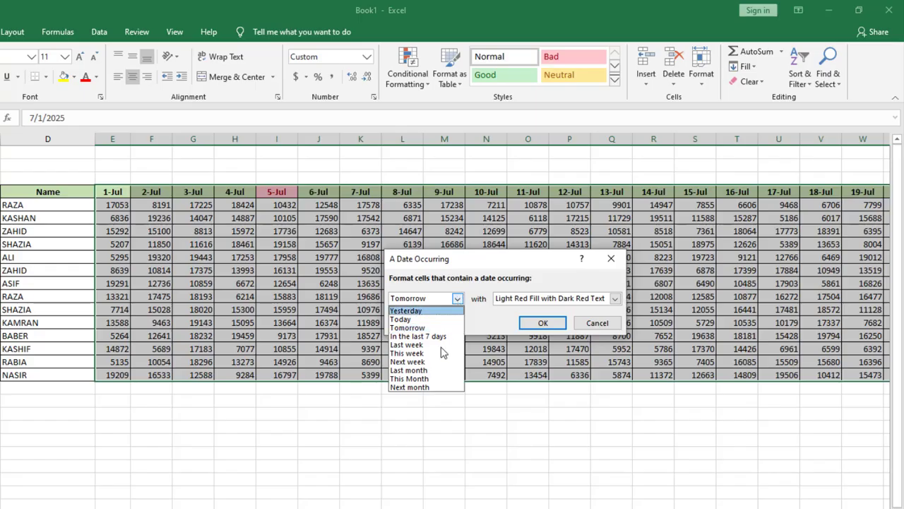
click(429, 379)
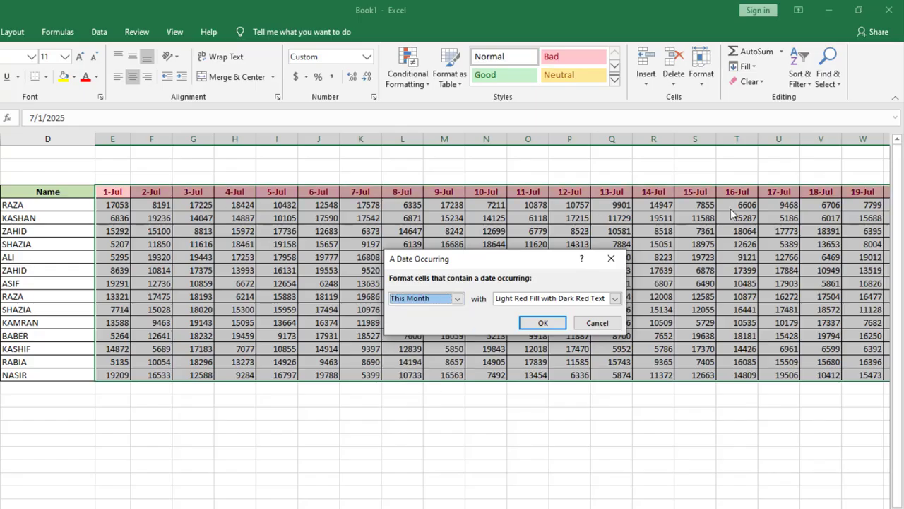
Step: Set the date rule's period to This week and apply it with Light Red Fill with Dark Red Text
click(458, 299)
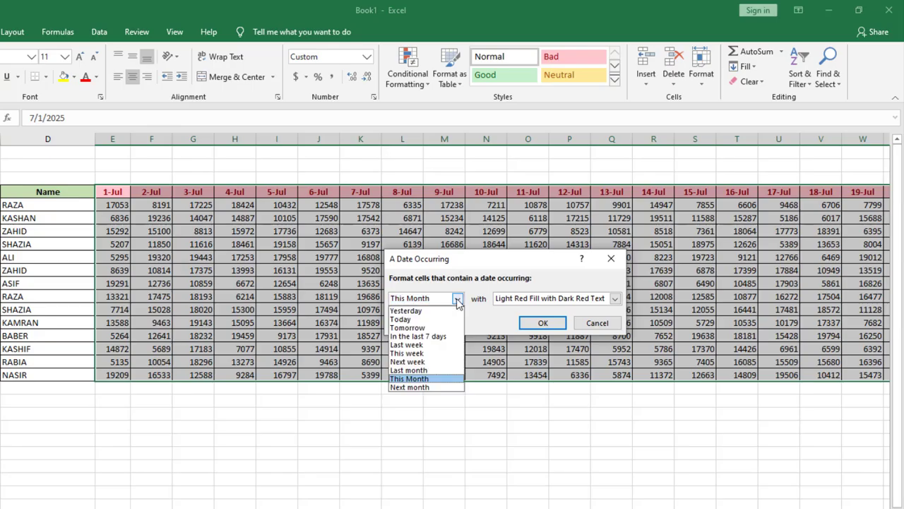
click(419, 353)
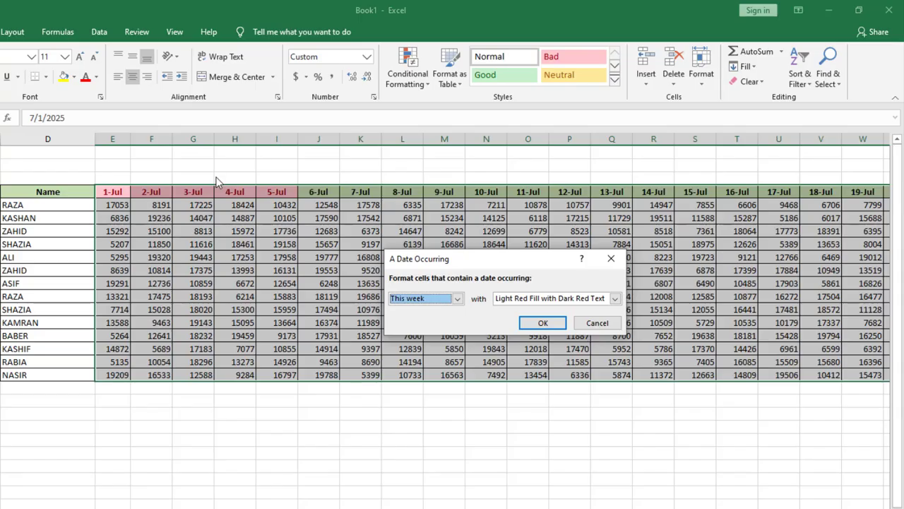
drag(484, 265, 511, 235)
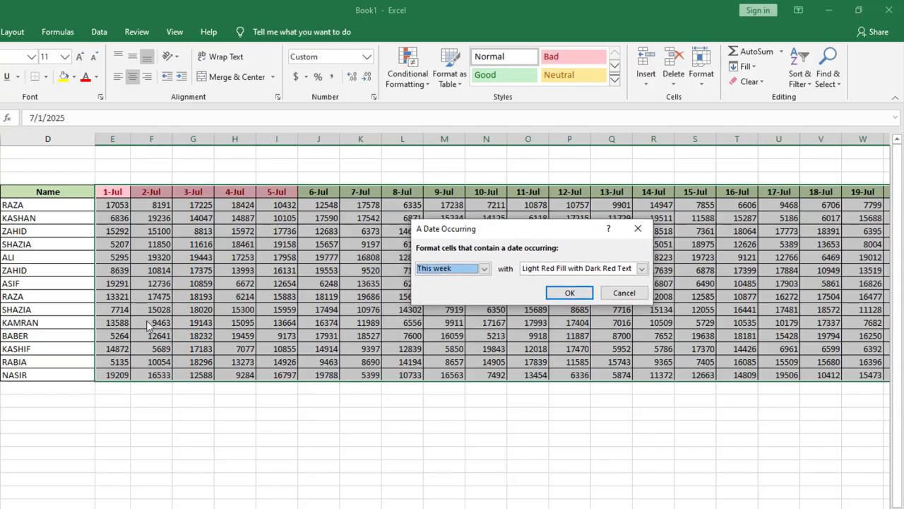
drag(524, 235, 386, 259)
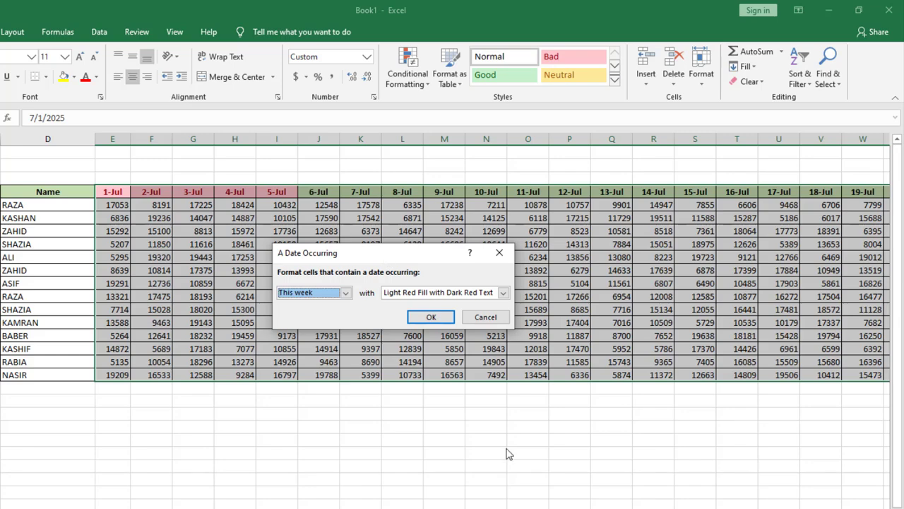
click(431, 317)
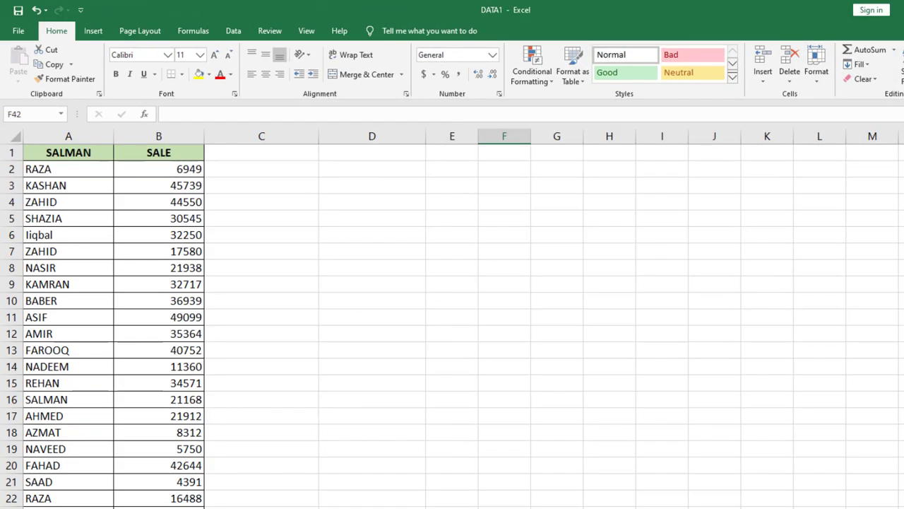
Step: Start a Top 10 Items rule for all SALE values in the DATA1 workbook, with Light Red Fill with Dark Red Text
scroll(452, 325, down, 10)
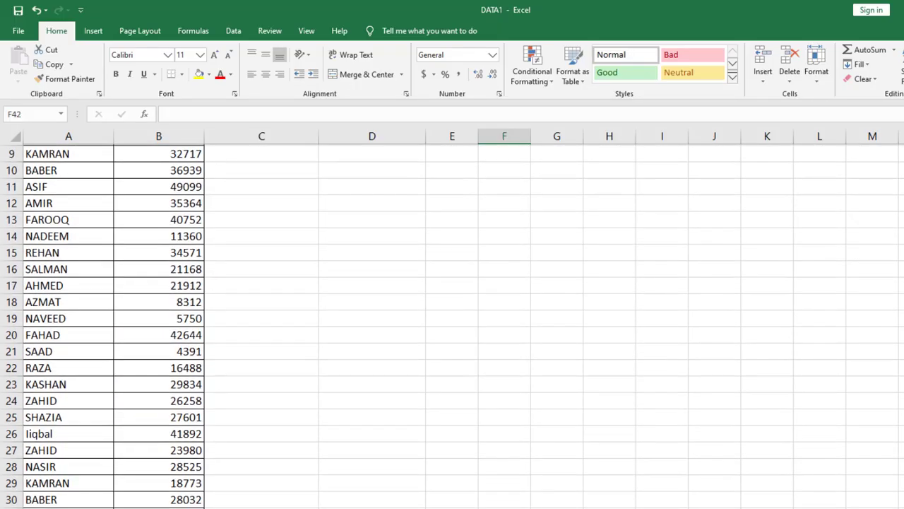
scroll(453, 325, down, 3)
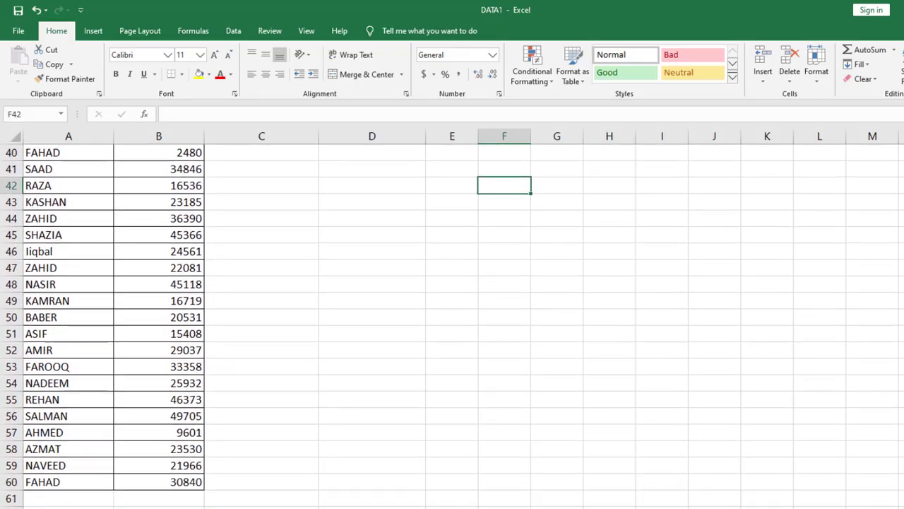
scroll(286, 329, up, 13)
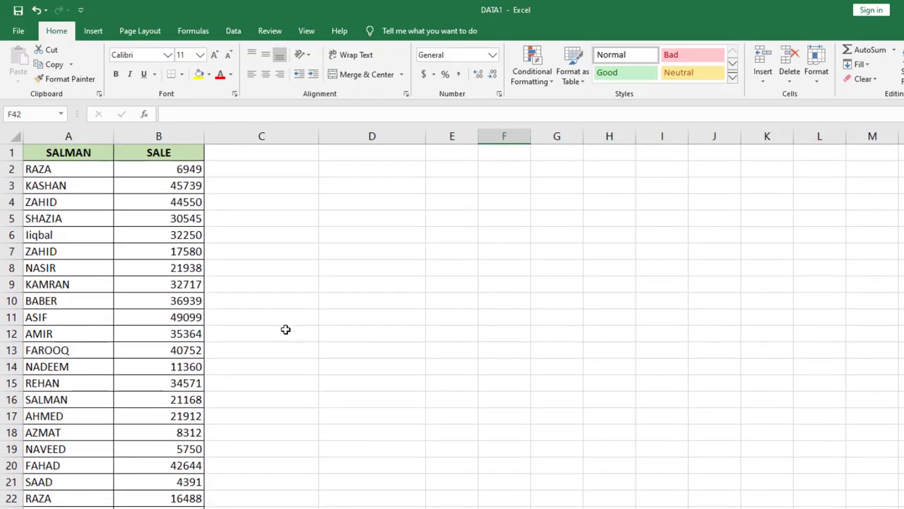
click(187, 173)
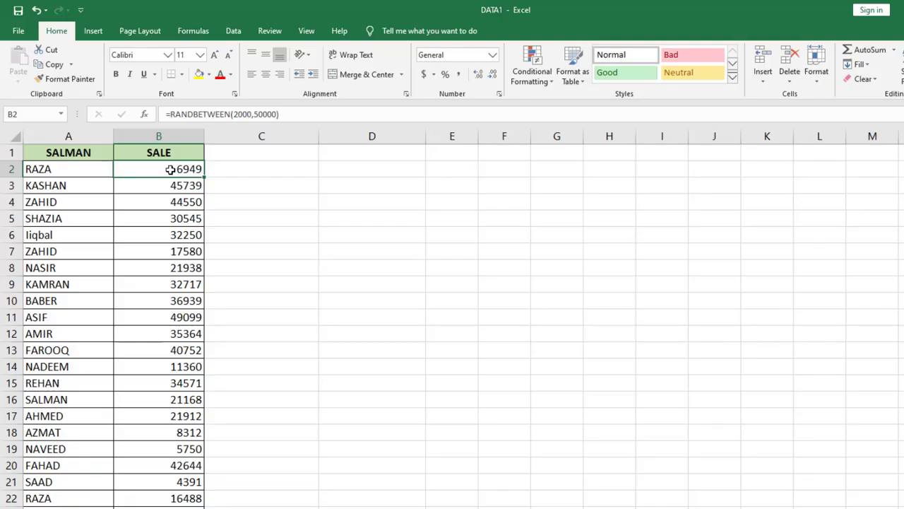
key(ctrl+shift+Down)
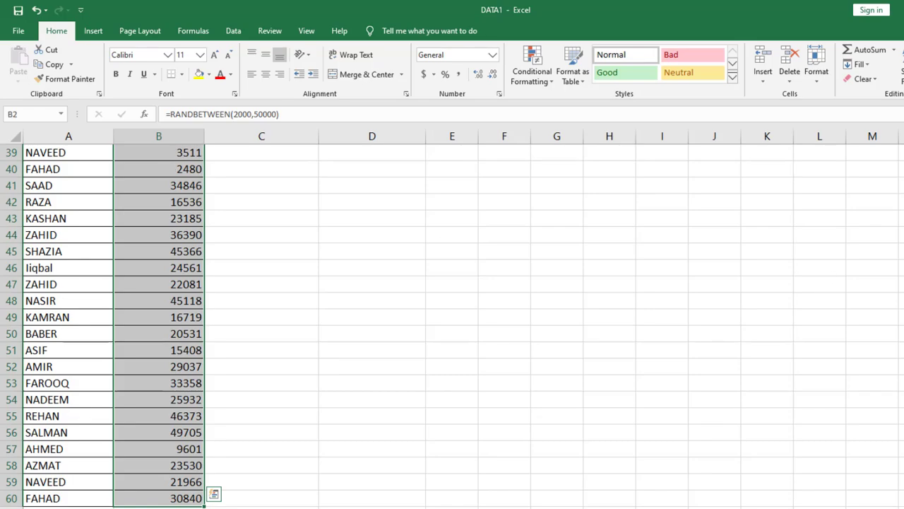
scroll(452, 234, up, 13)
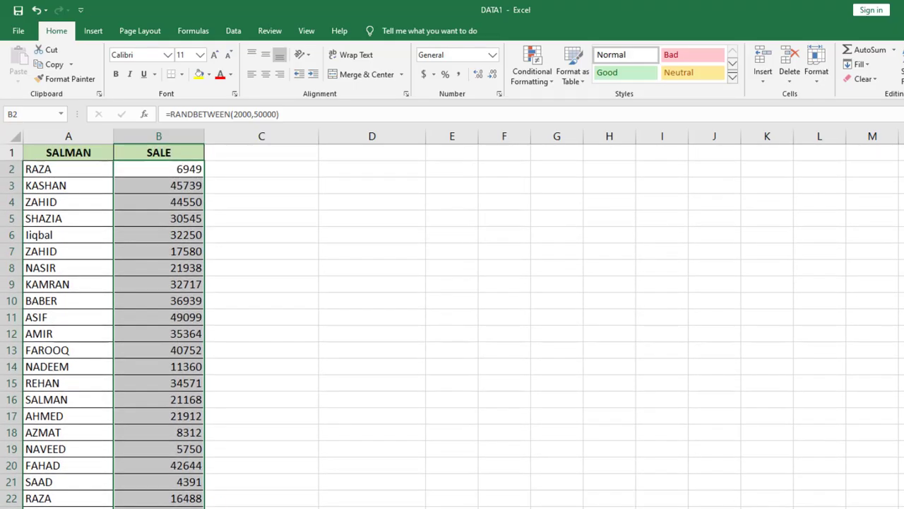
click(544, 81)
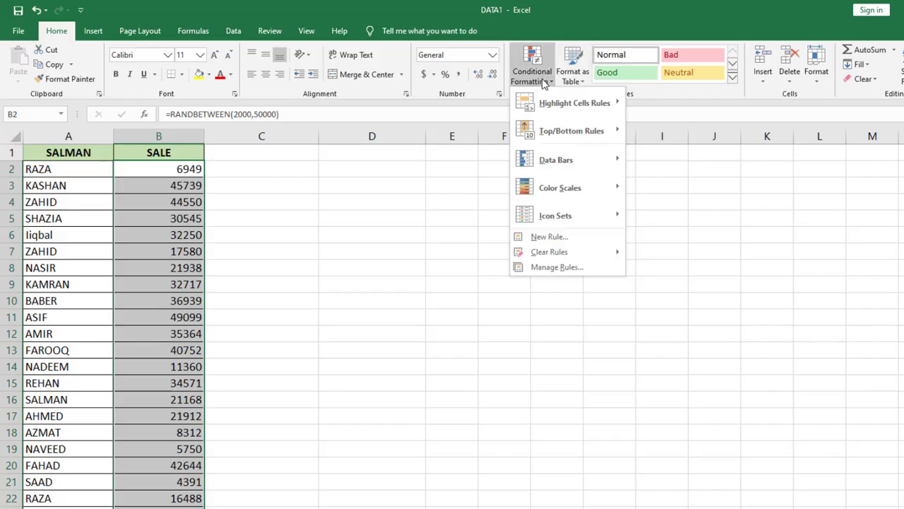
mouse_move(552, 140)
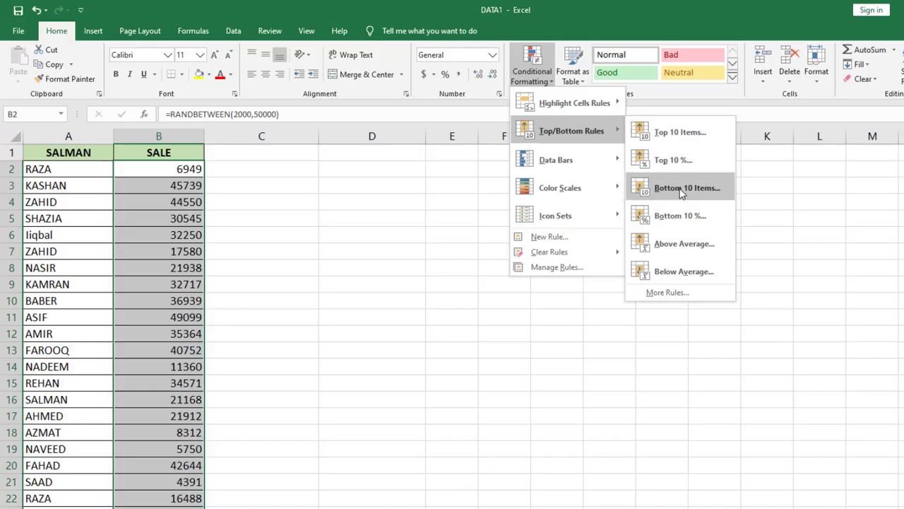
click(680, 132)
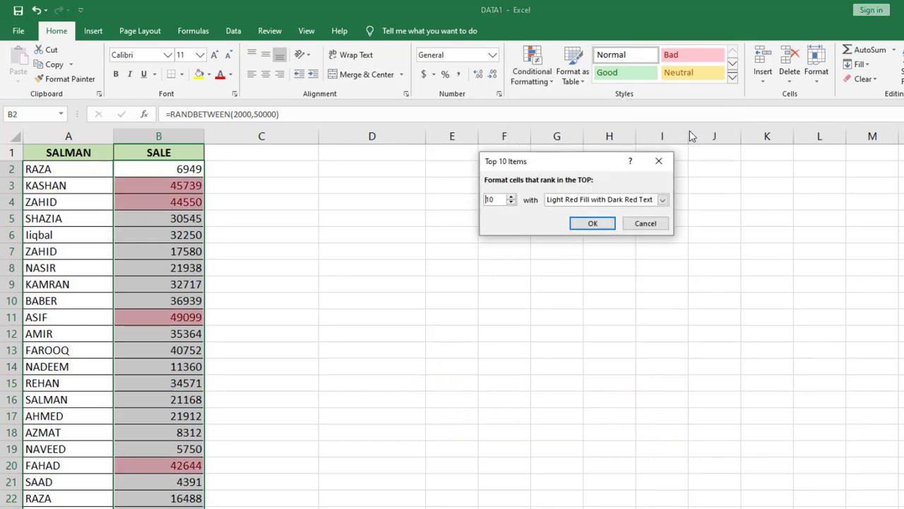
click(664, 201)
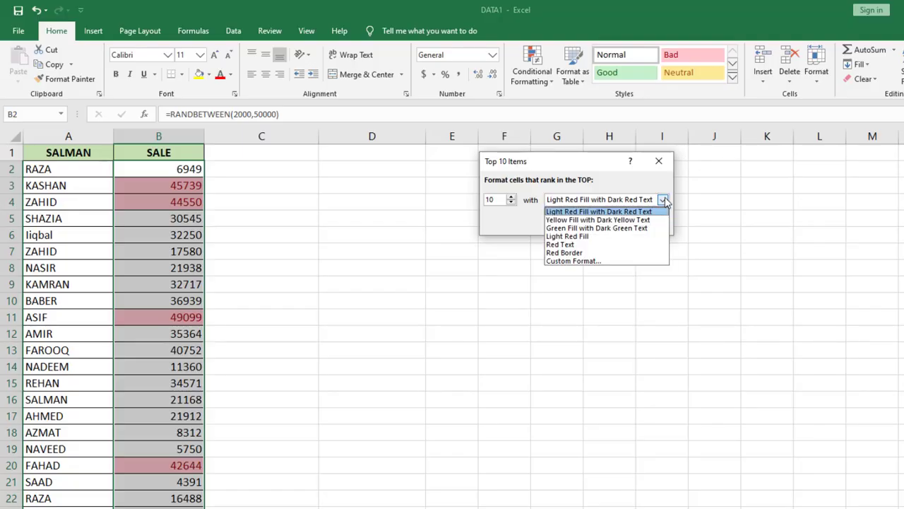
click(608, 214)
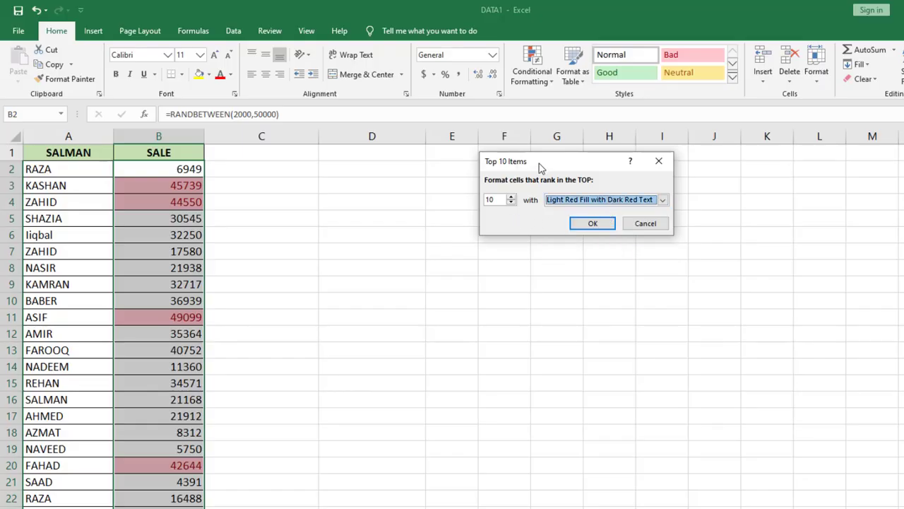
Step: Try a rank count of 12 in the Top 10 Items rule and set it back to 10
drag(539, 163, 568, 154)
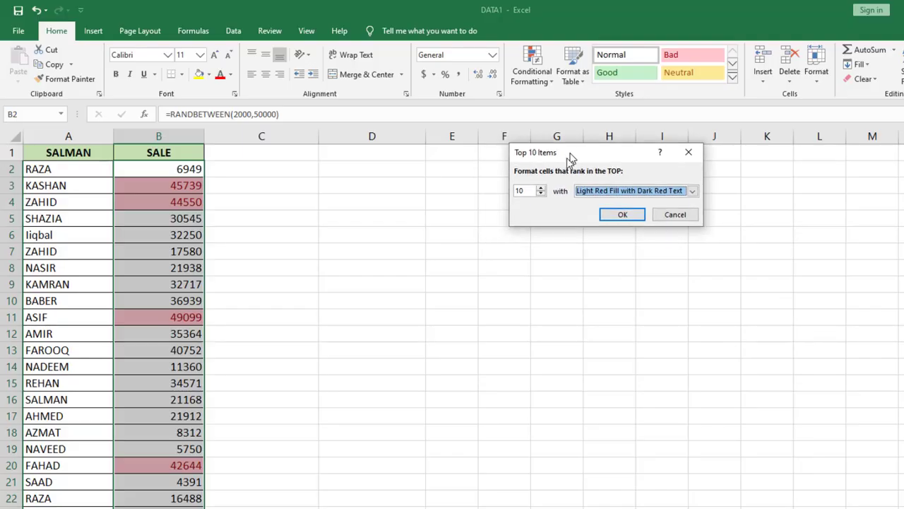
click(541, 188)
click(541, 188)
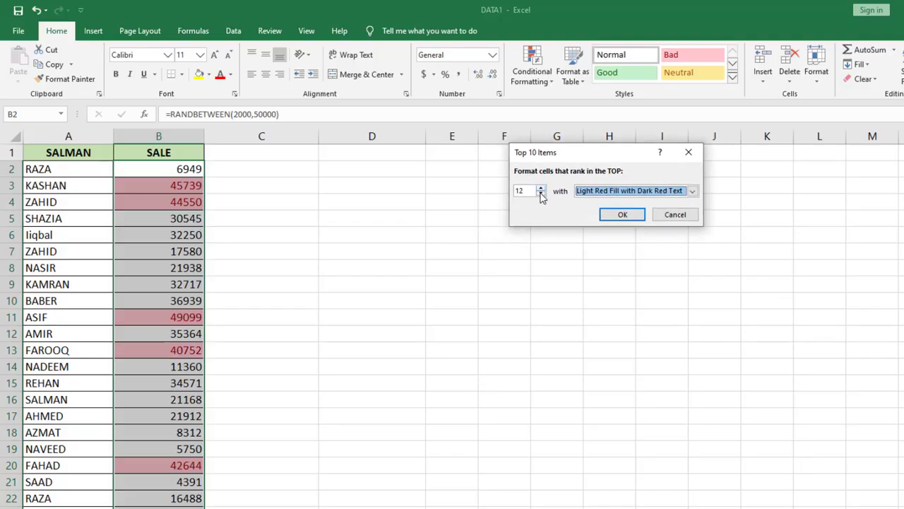
click(541, 195)
click(541, 195)
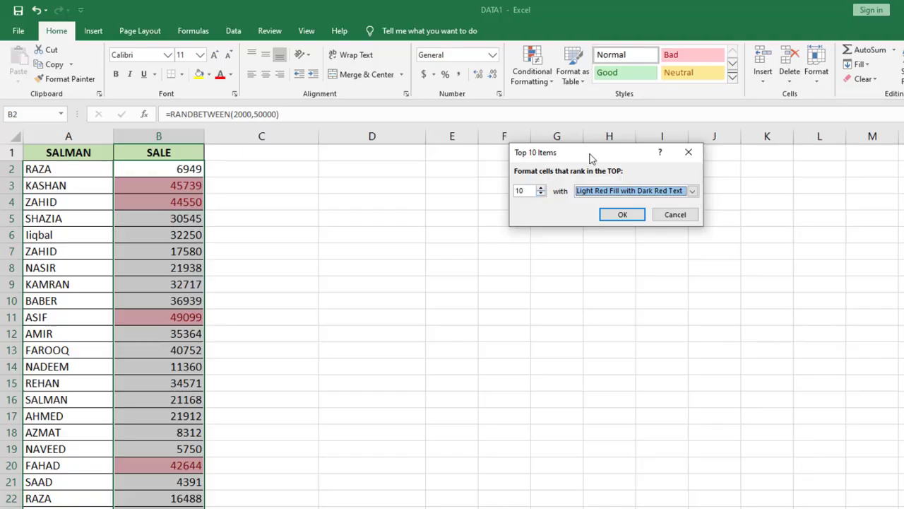
drag(590, 158, 526, 188)
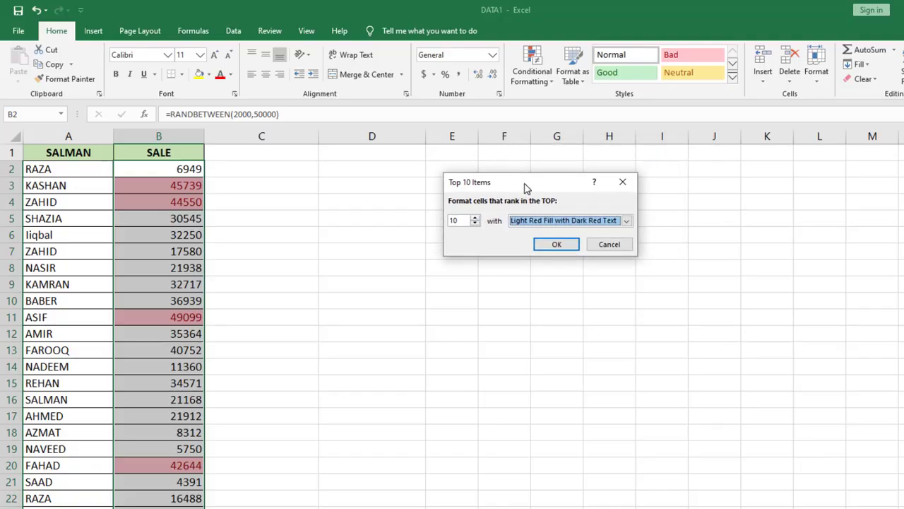
Step: Apply the Top 10 Items rule to the SALE values and review the highlighted cells down the column
click(555, 247)
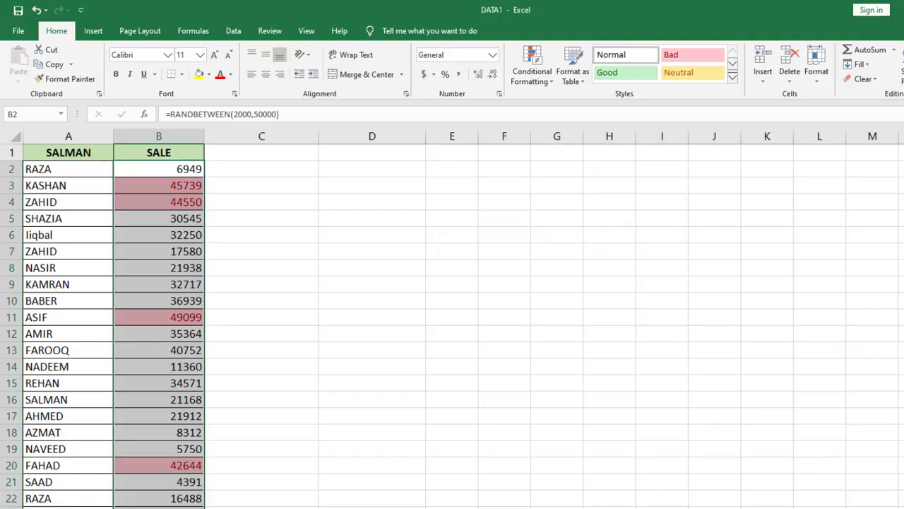
scroll(452, 325, down, 11)
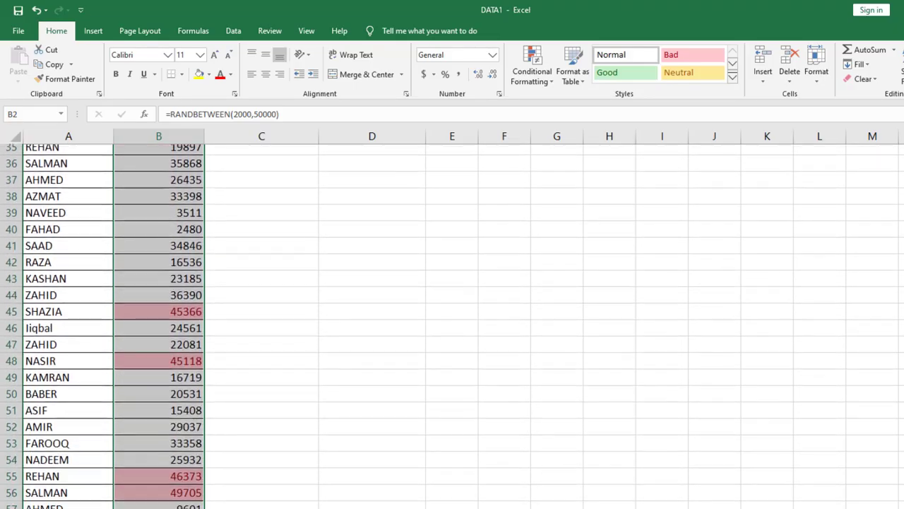
scroll(452, 325, down, 2)
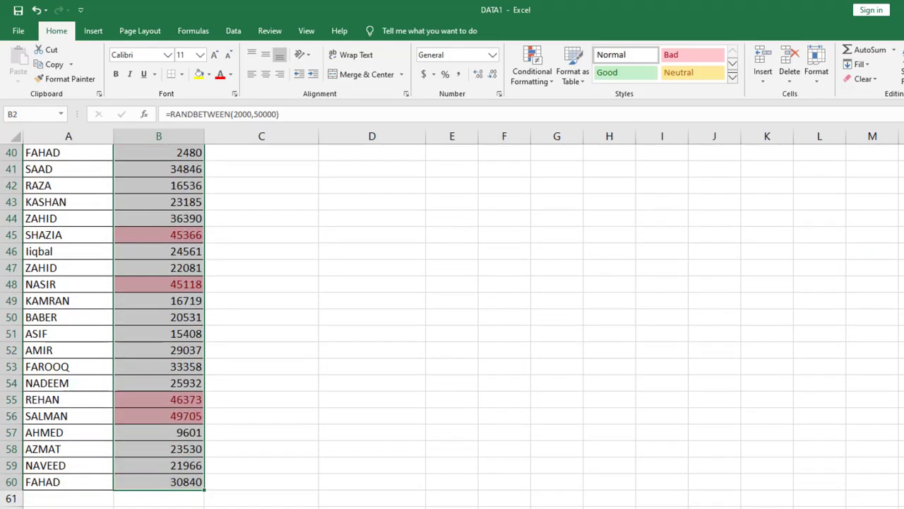
scroll(453, 325, up, 13)
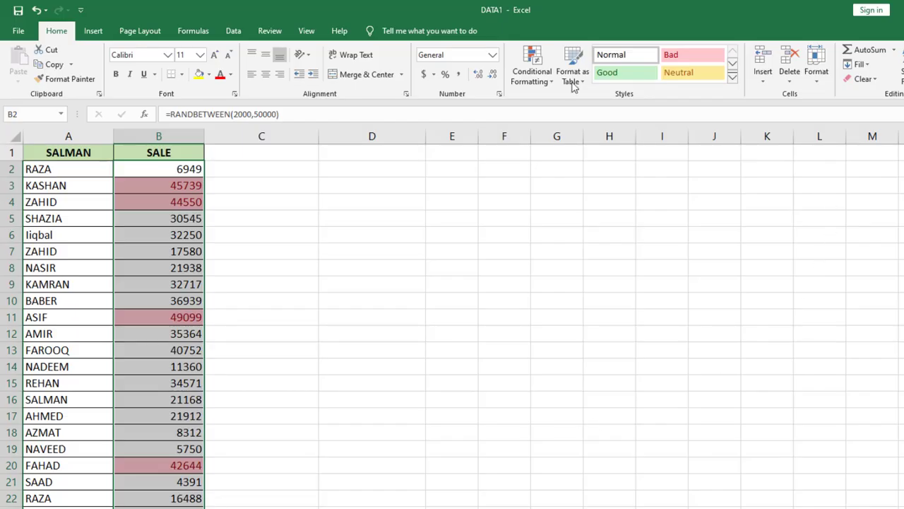
Step: Apply a Bottom 10 Items rule to the SALE values with a rank count of 10 and Yellow Fill with Dark Yellow Text
click(543, 83)
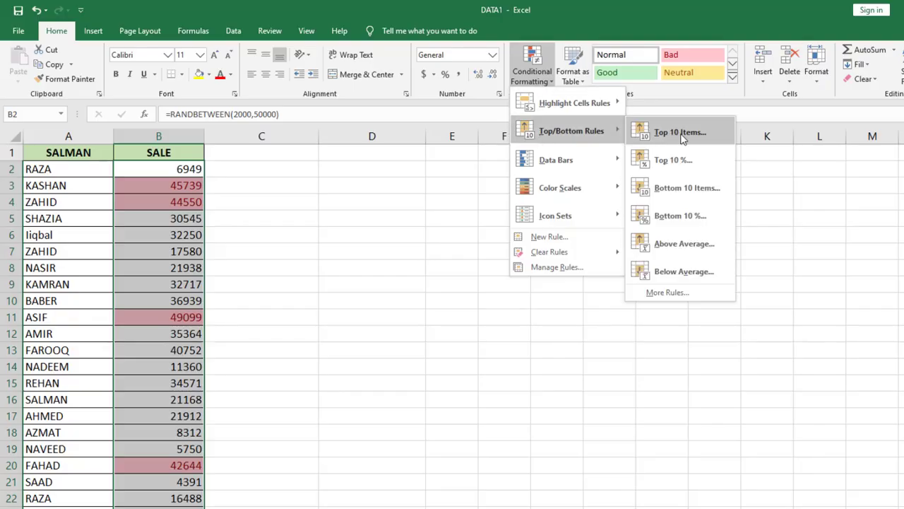
click(702, 195)
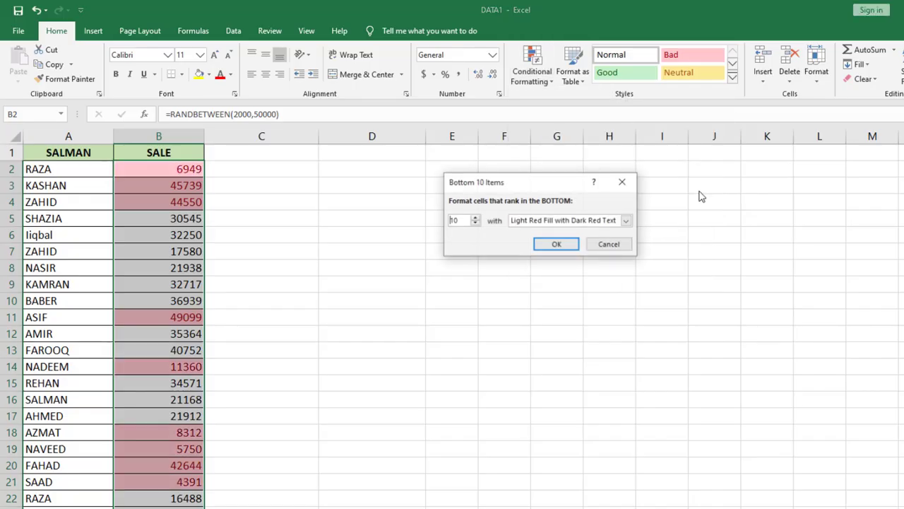
click(628, 221)
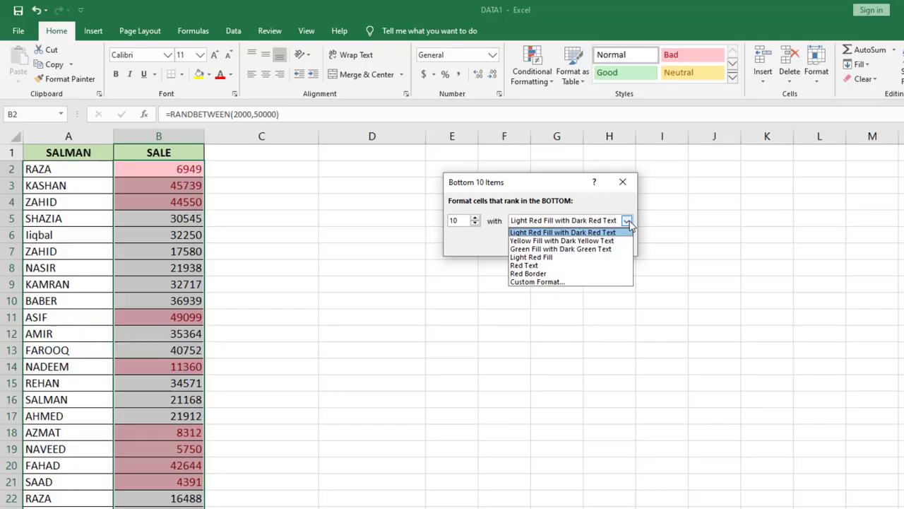
click(606, 241)
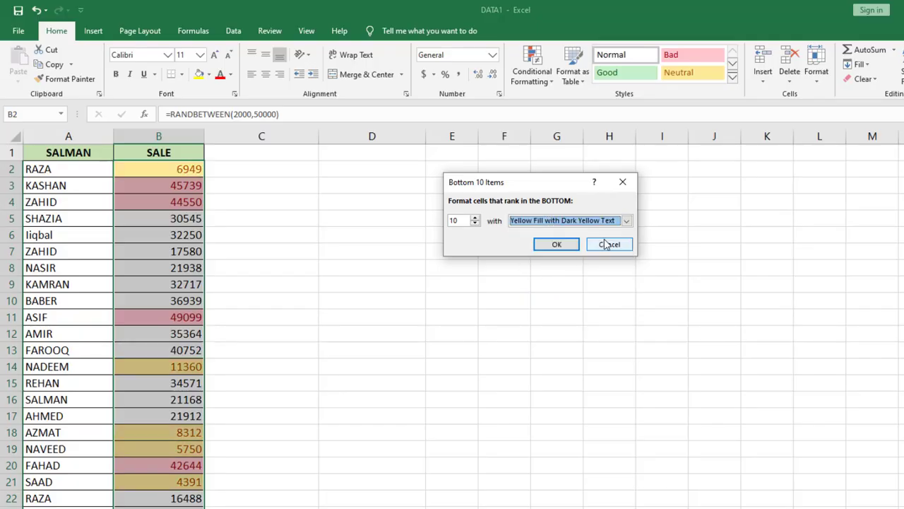
click(556, 244)
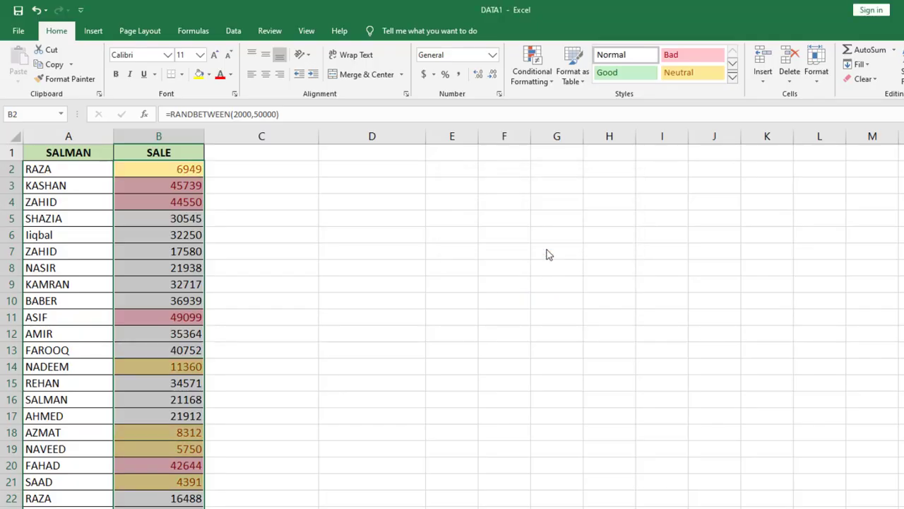
scroll(548, 255, down, 4)
scroll(452, 326, down, 6)
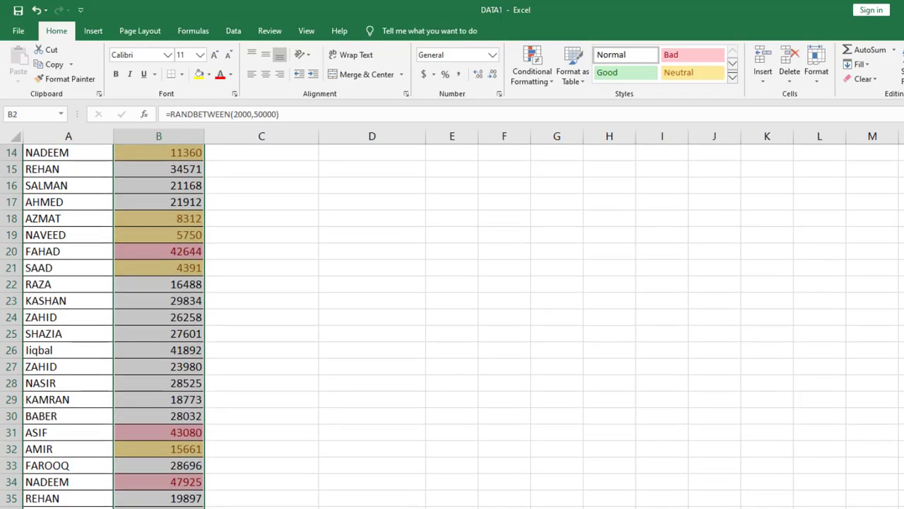
scroll(452, 325, down, 3)
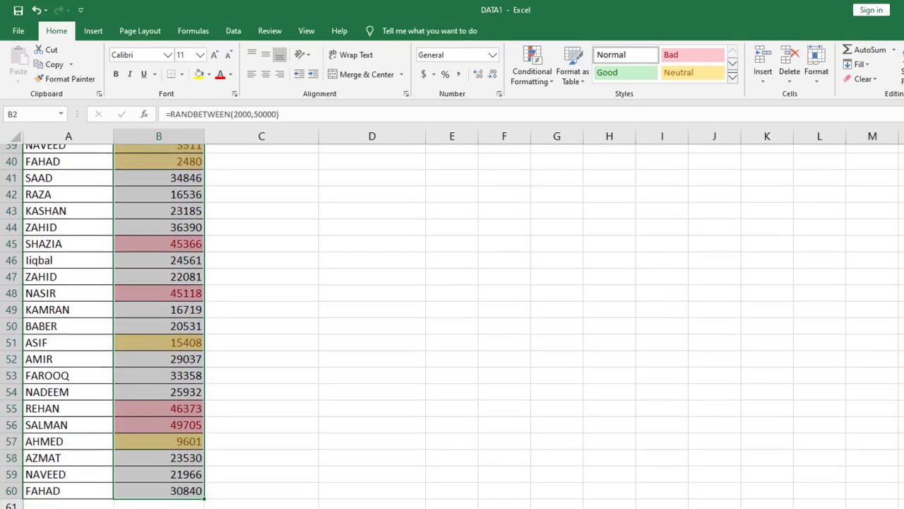
scroll(452, 326, up, 13)
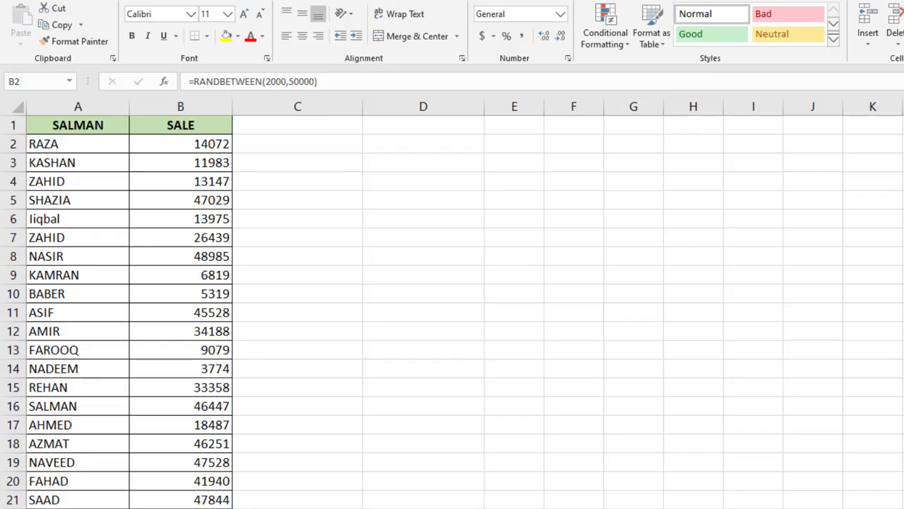
Step: Select all SALE values from B2 down and apply a Top 10% rule with Light Red Fill with Dark Red Text
key(ctrl+shift+Down)
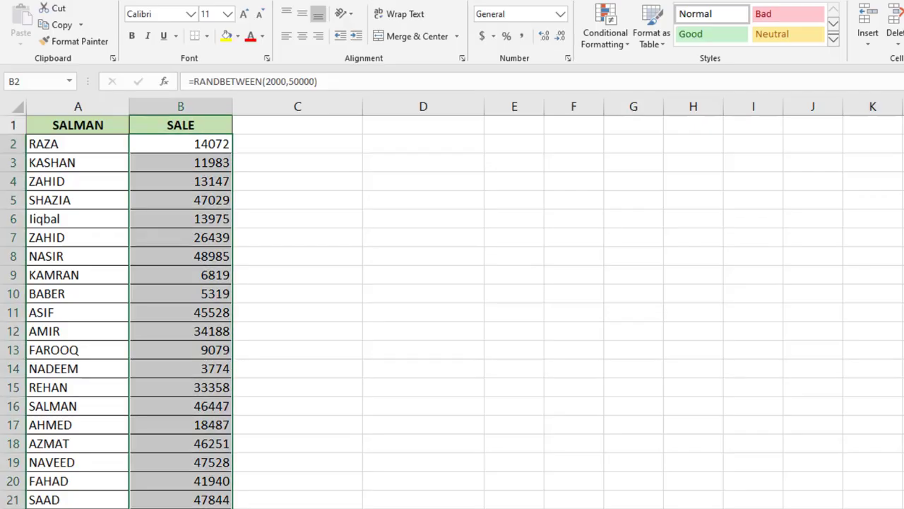
scroll(452, 313, down, 10)
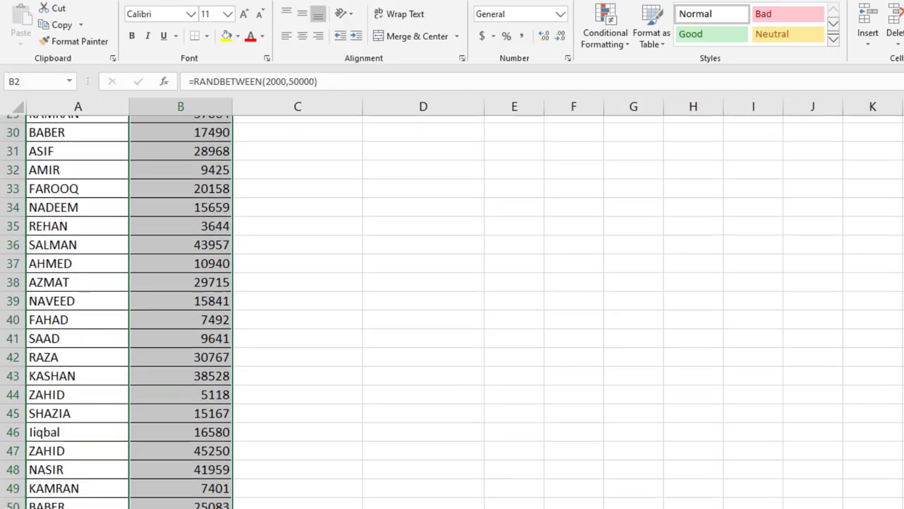
scroll(452, 312, down, 1)
scroll(452, 312, up, 11)
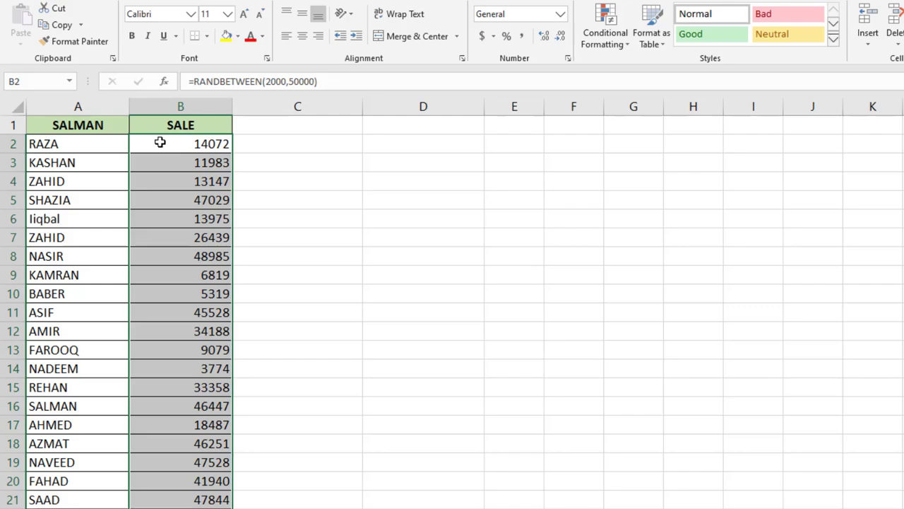
click(605, 49)
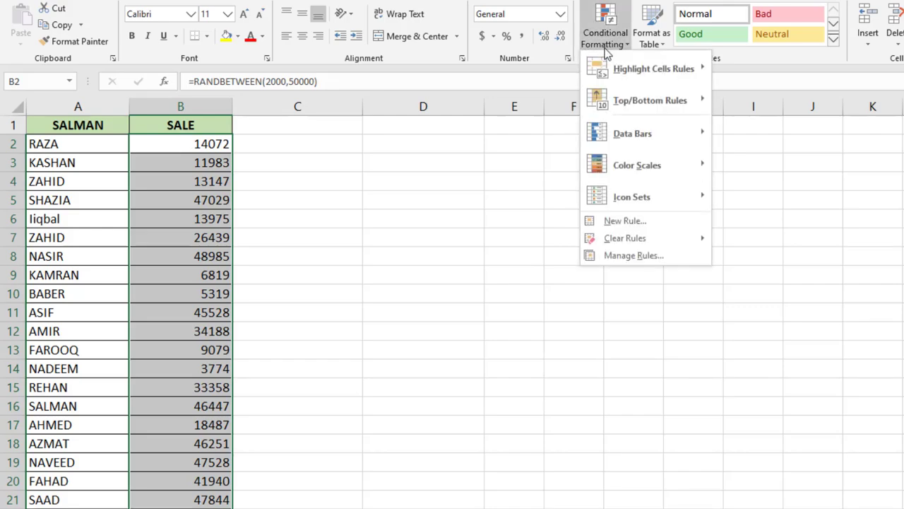
mouse_move(604, 106)
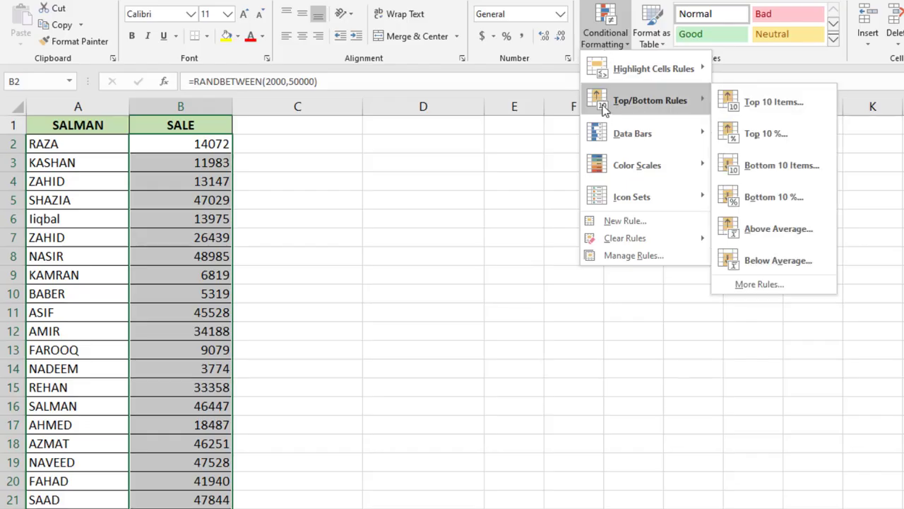
click(816, 149)
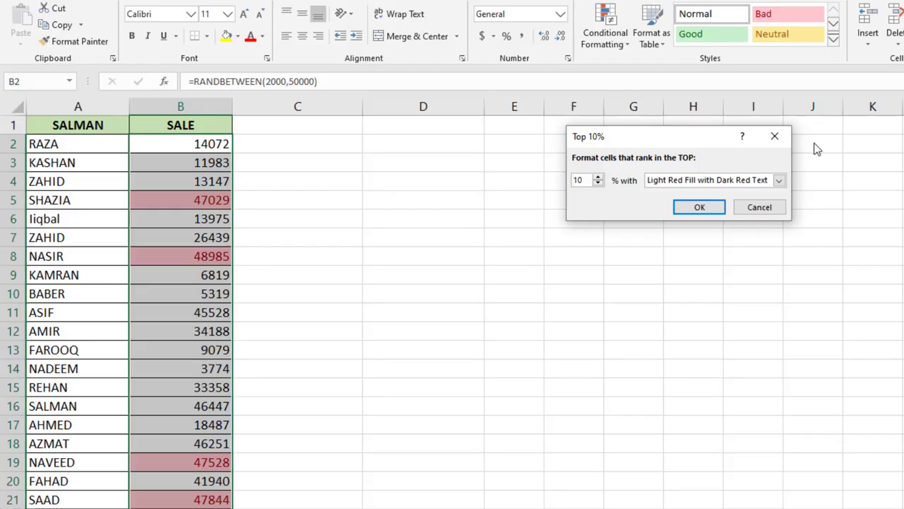
drag(646, 142, 642, 126)
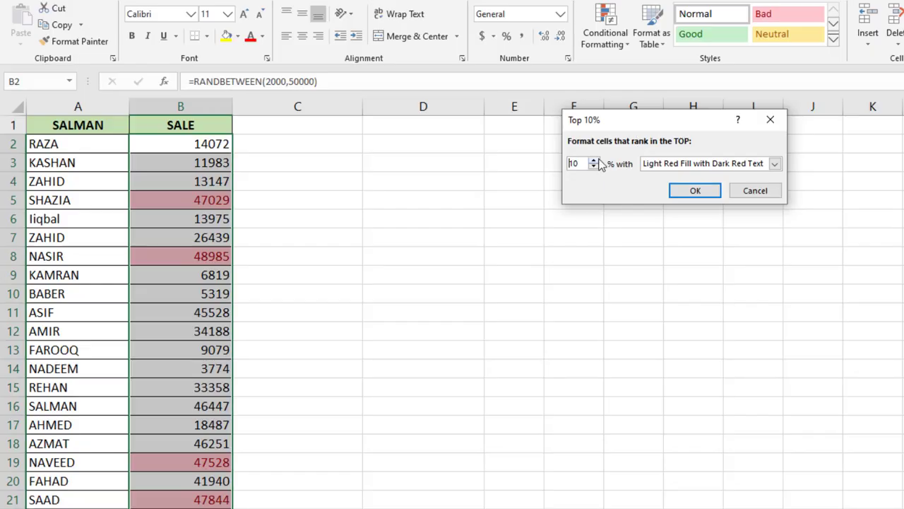
click(692, 192)
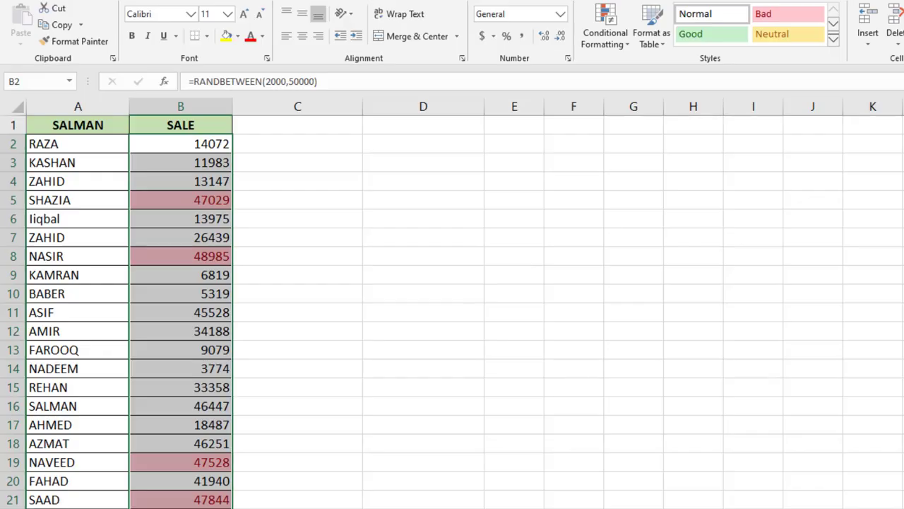
scroll(452, 311, down, 6)
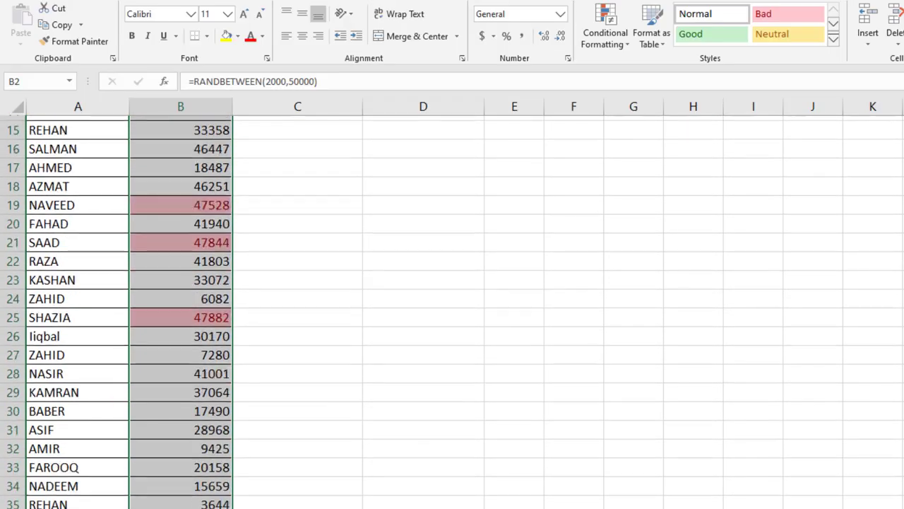
scroll(452, 311, up, 6)
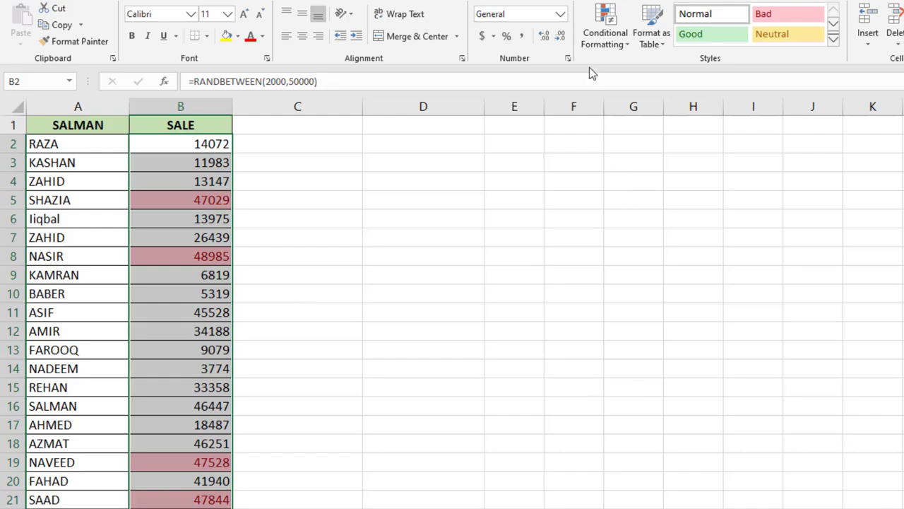
Step: Add a Bottom 10% rule to the SALE values with Yellow Fill with Dark Yellow Text and review the column
click(605, 49)
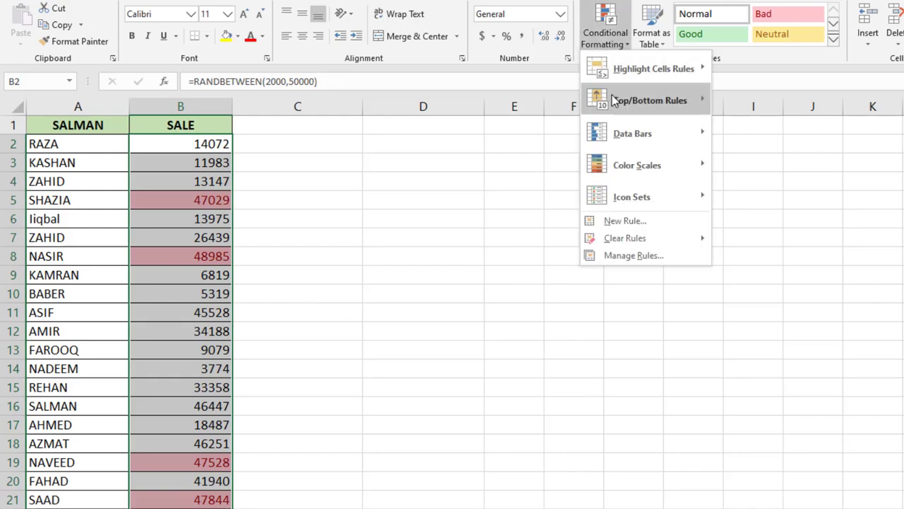
mouse_move(611, 103)
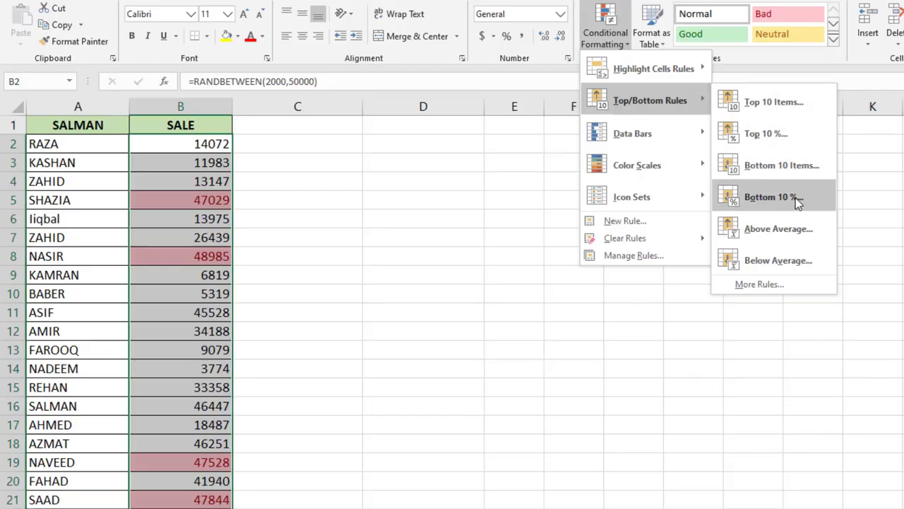
click(797, 202)
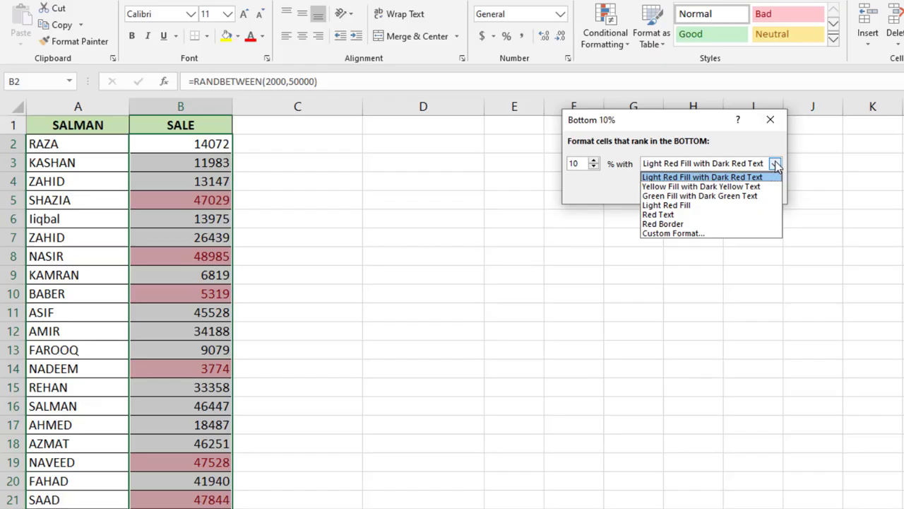
click(751, 186)
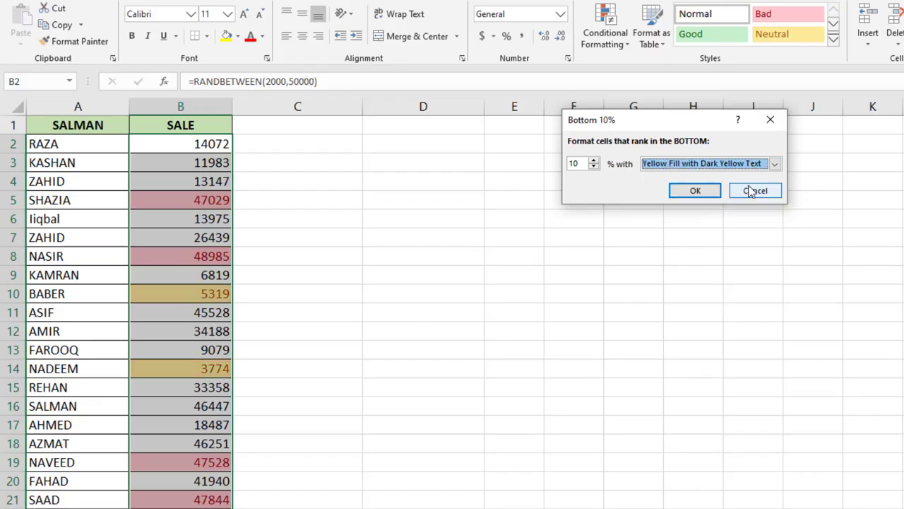
click(696, 192)
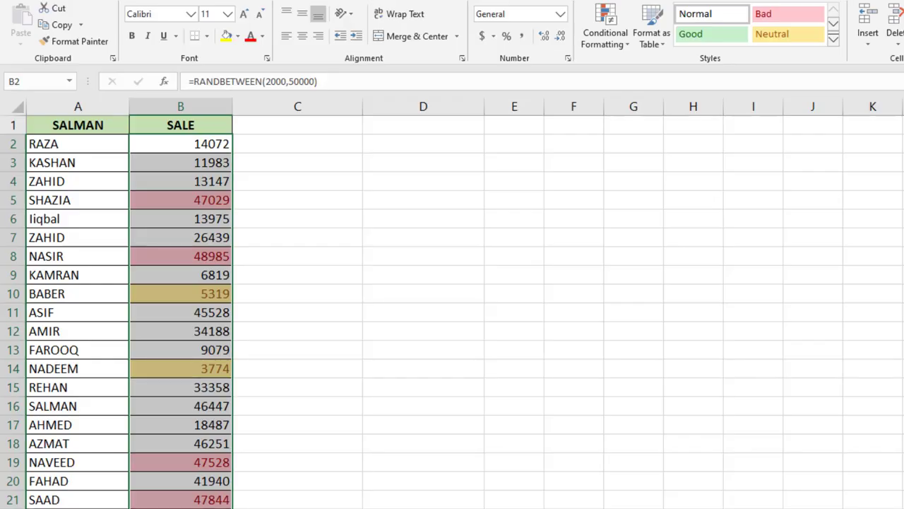
scroll(452, 311, down, 2)
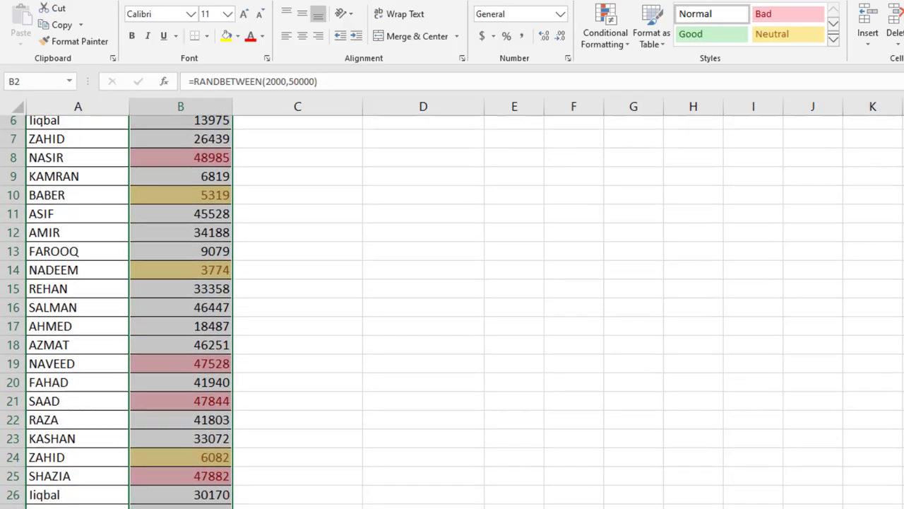
scroll(452, 311, down, 3)
scroll(452, 311, down, 5)
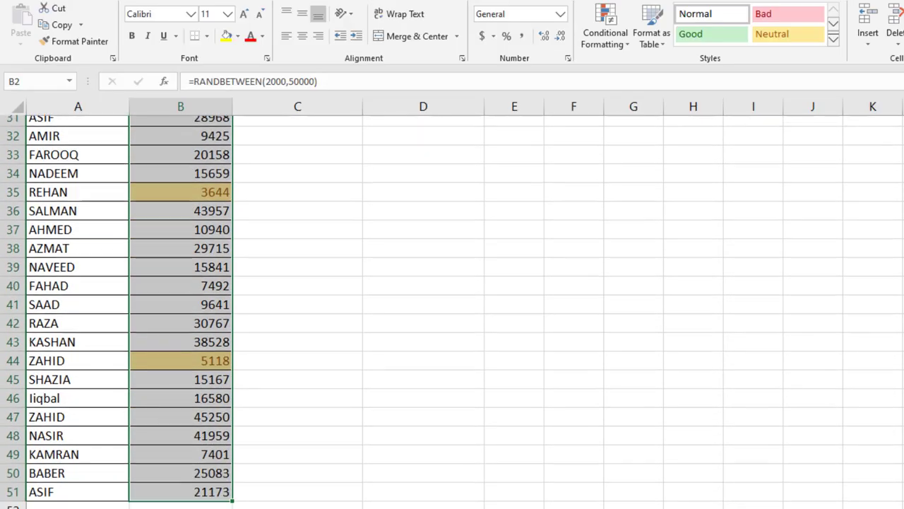
scroll(452, 311, up, 8)
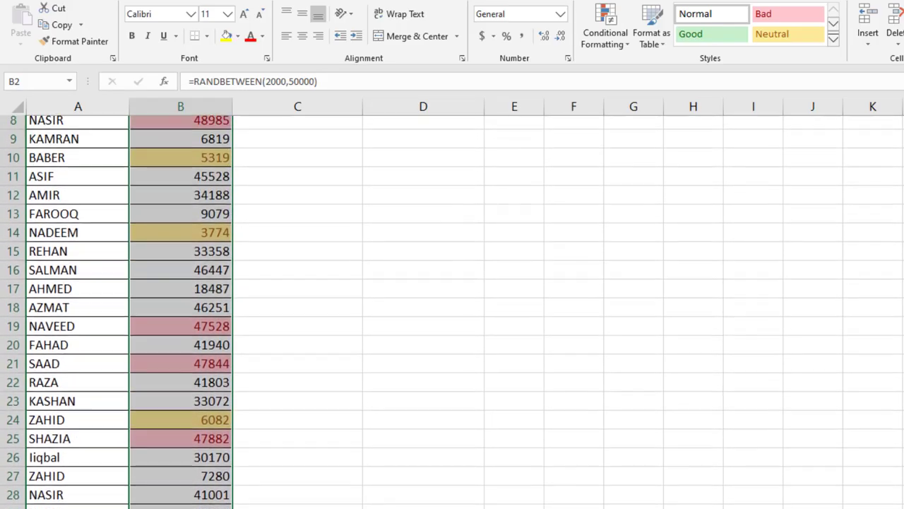
scroll(812, 251, up, 3)
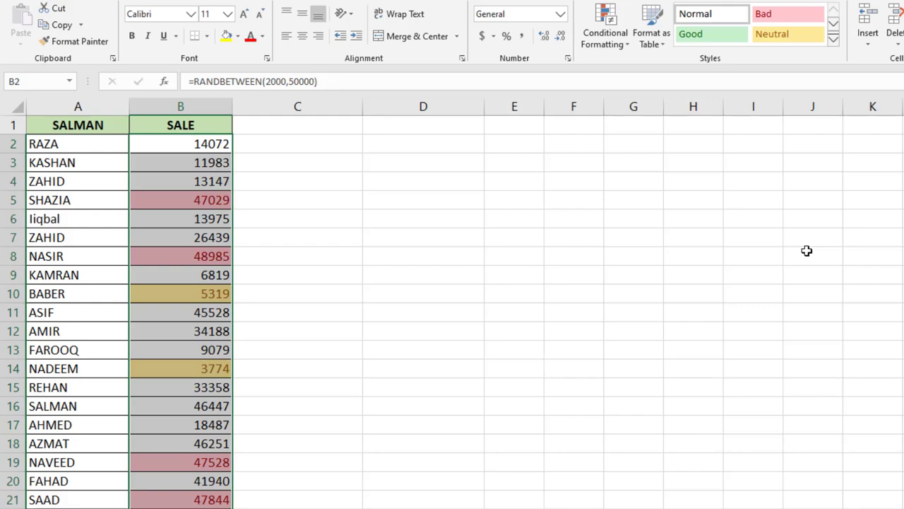
click(604, 35)
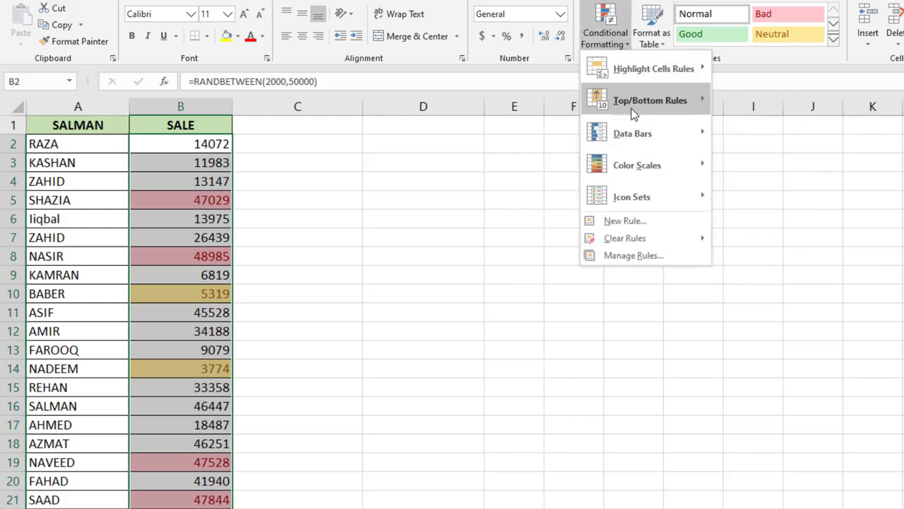
mouse_move(631, 106)
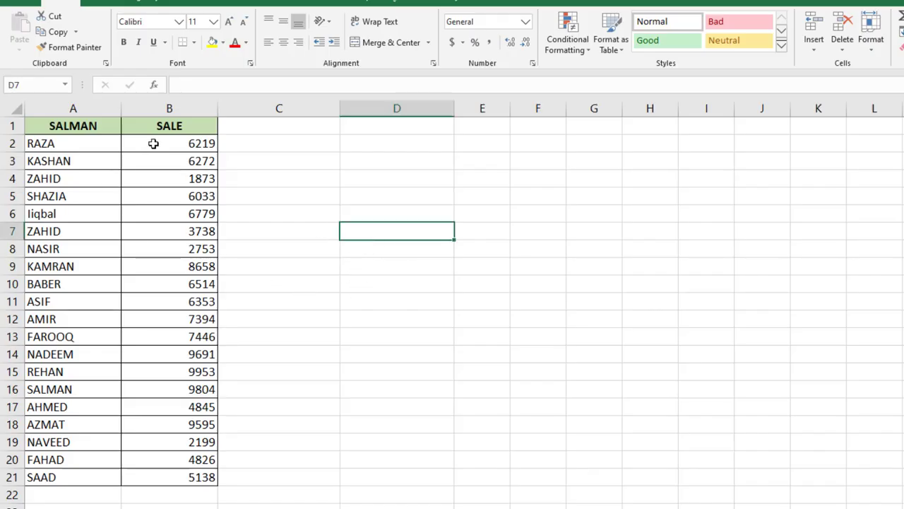
Step: Calculate the average of all SALE values in cell D7 with =AVERAGE(B2:B21)
drag(159, 144, 161, 355)
click(359, 237)
text(=)
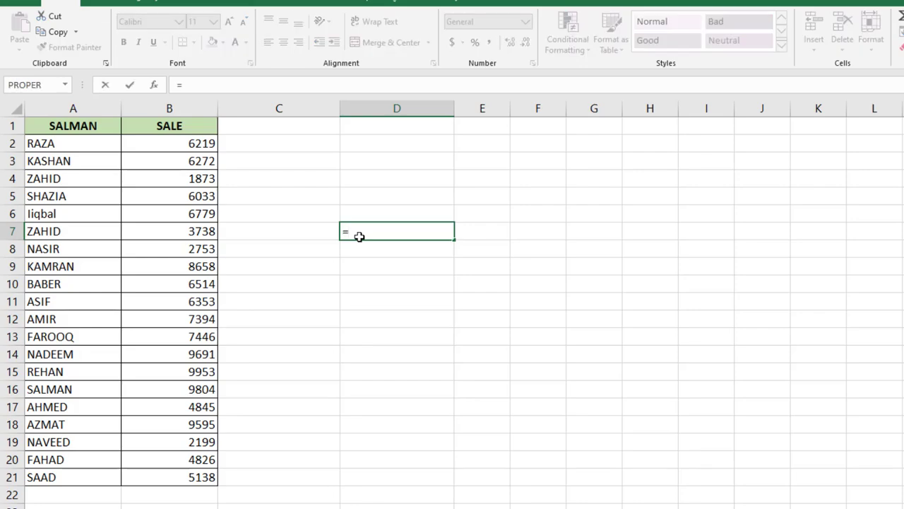
text(A)
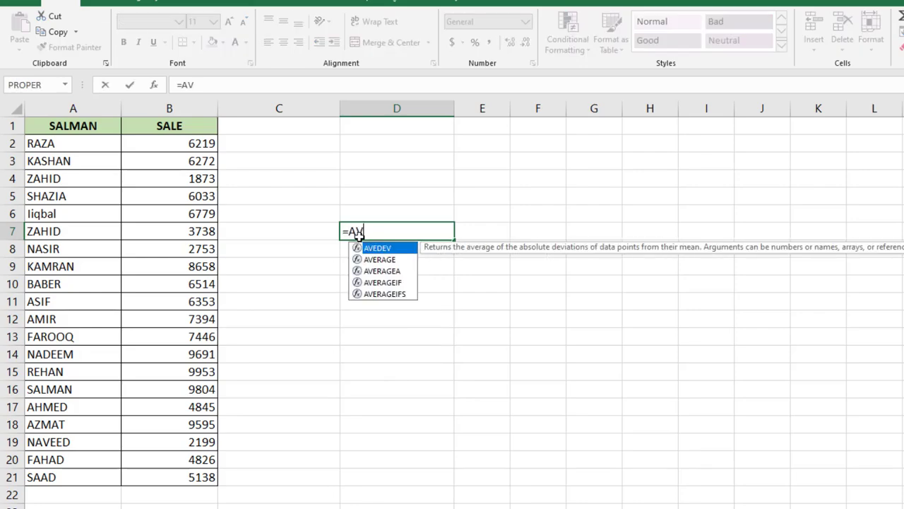
text(V)
double_click(387, 259)
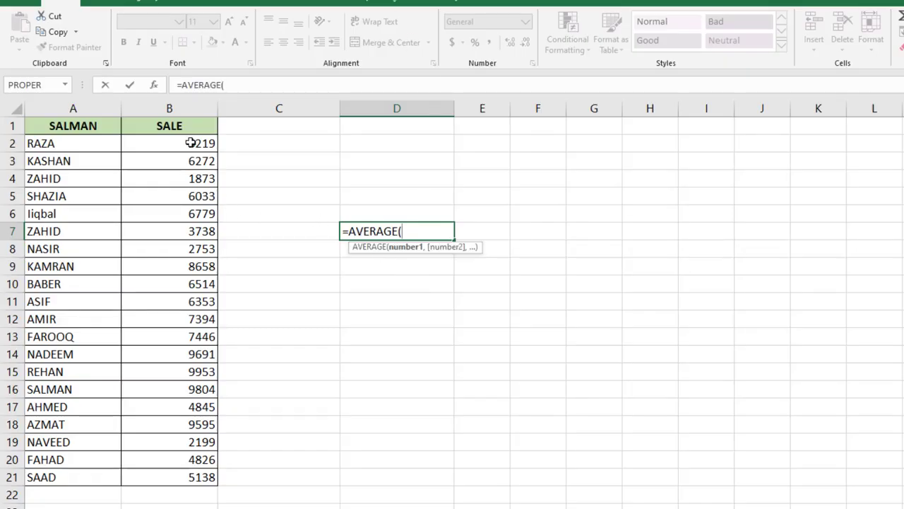
drag(188, 144, 179, 476)
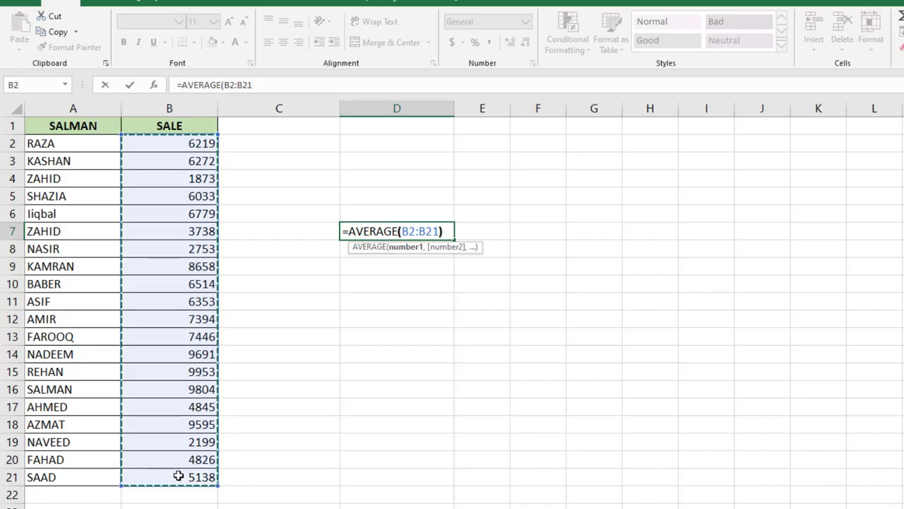
text())
key(Return)
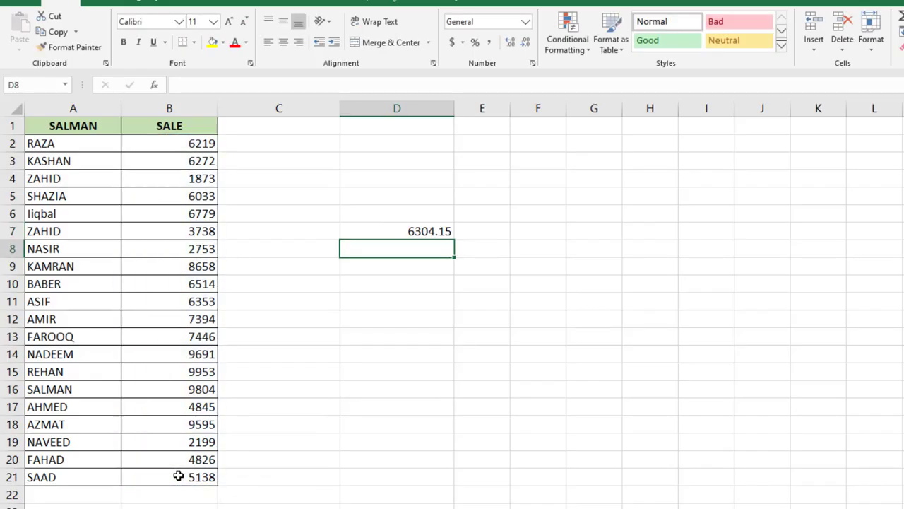
click(587, 276)
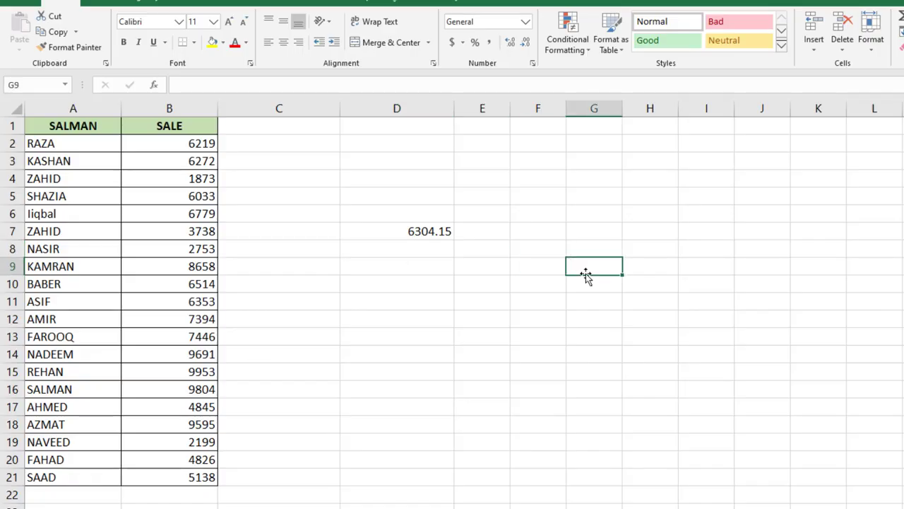
click(410, 287)
click(421, 233)
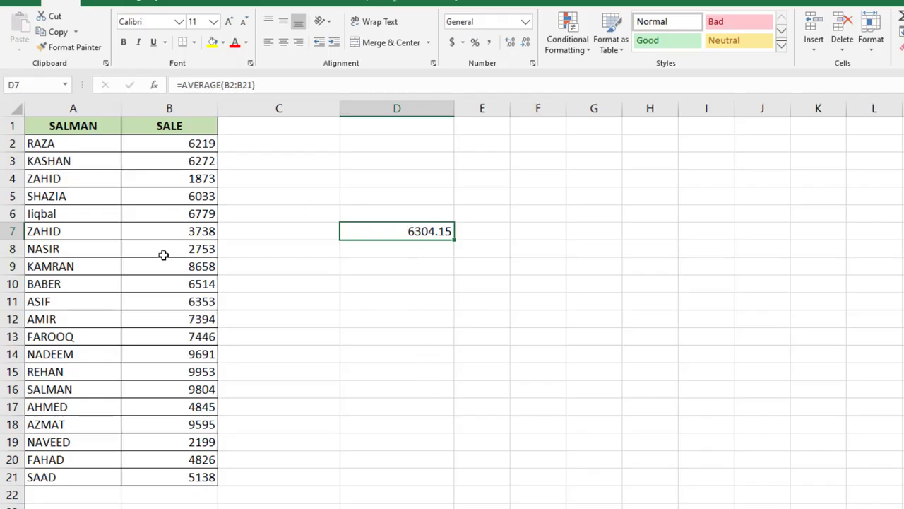
Step: Apply an Above Average rule to the SALE values B2:B21 with Light Red Fill with Dark Red Text
drag(177, 142, 162, 476)
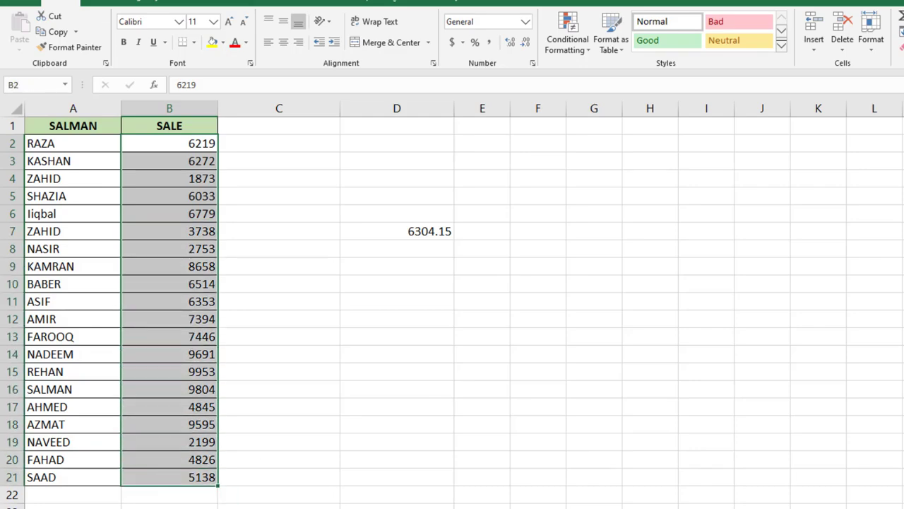
click(571, 49)
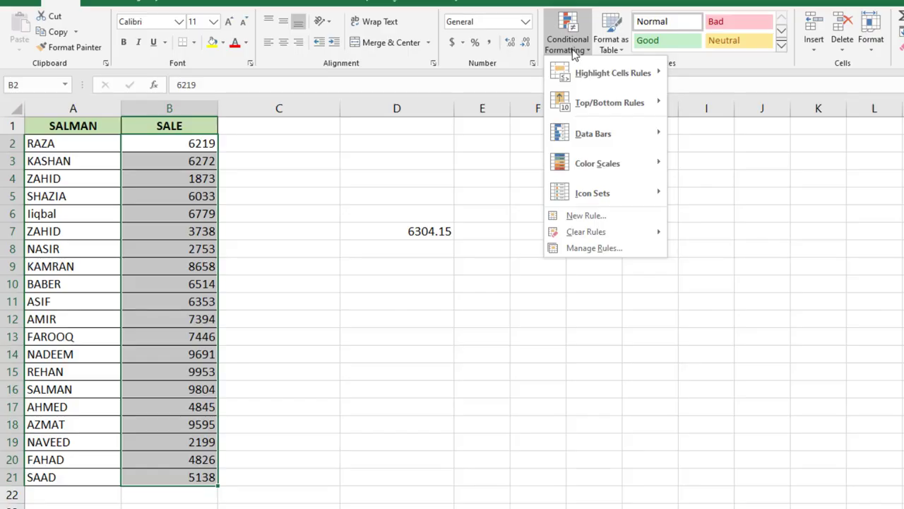
mouse_move(583, 103)
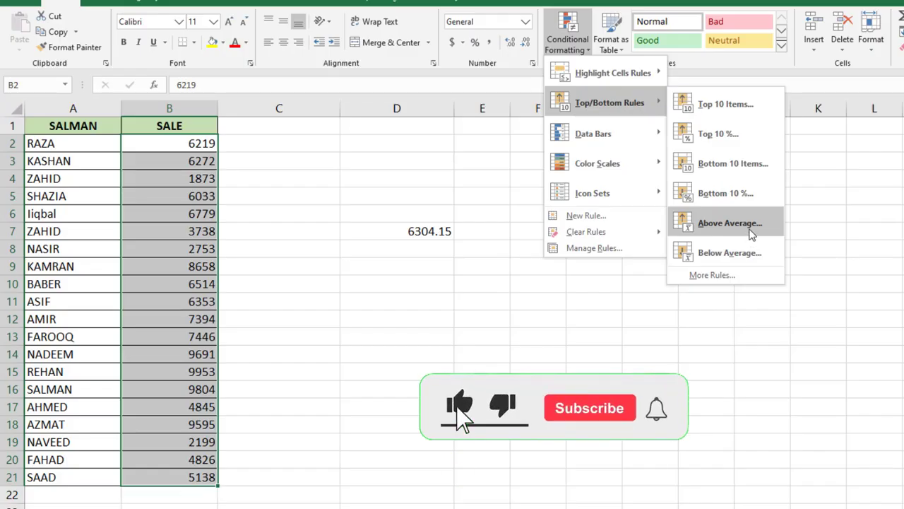
click(750, 225)
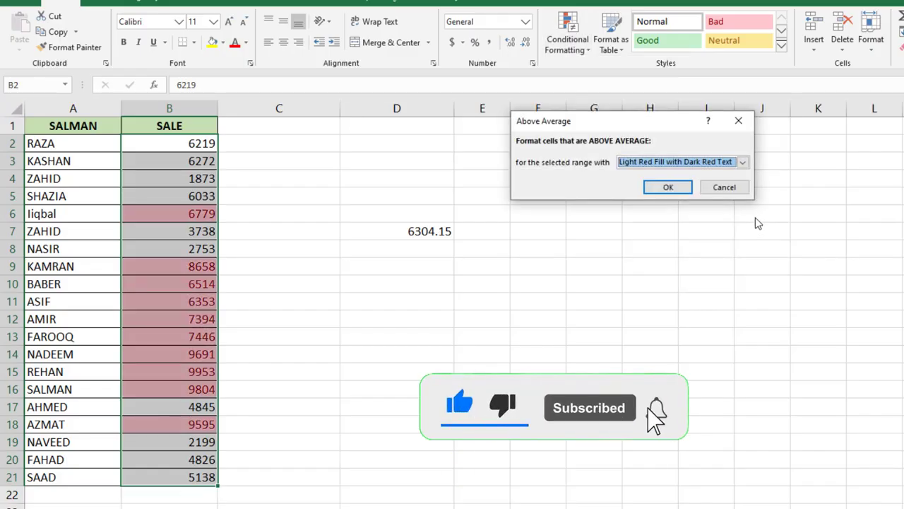
click(664, 188)
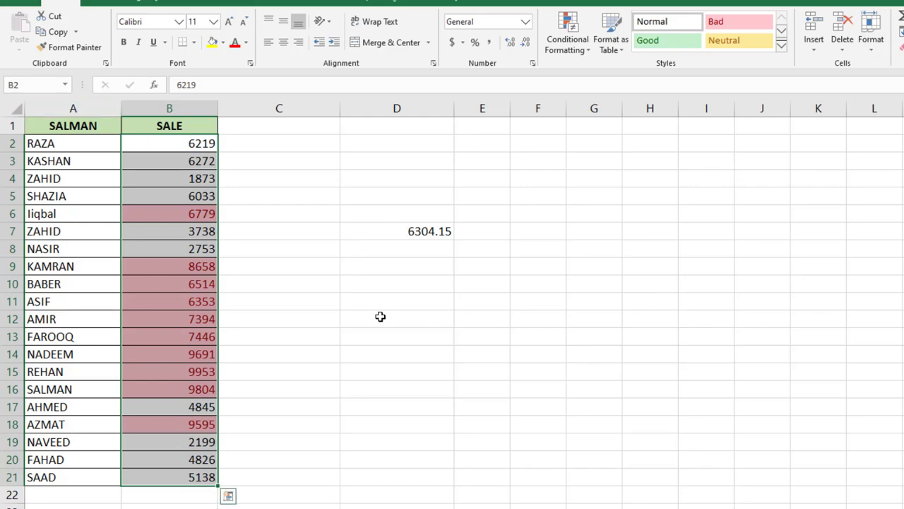
Step: Add a Below Average rule to the SALE values with Yellow Fill with Dark Yellow Text
click(560, 54)
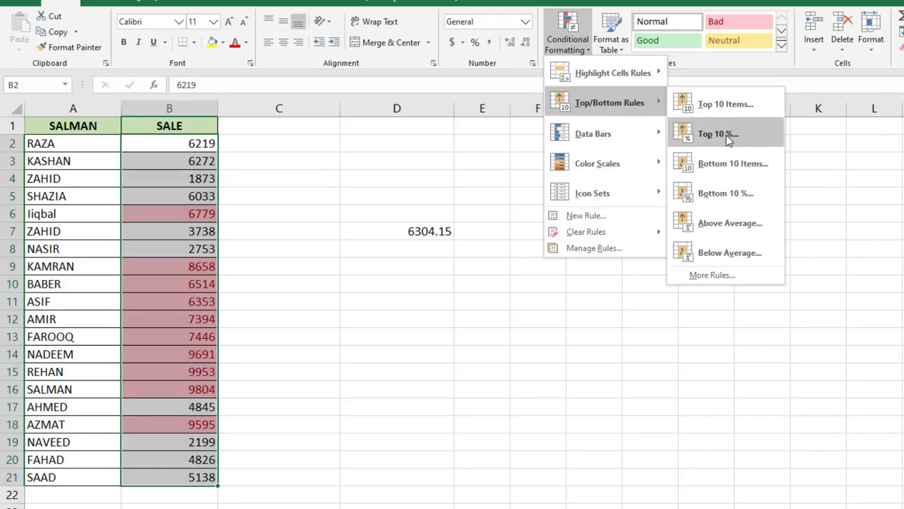
click(730, 252)
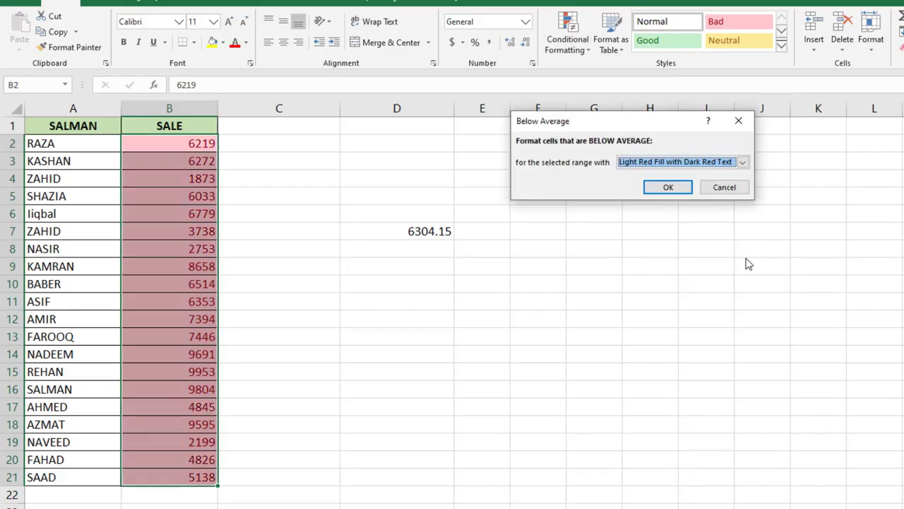
click(742, 162)
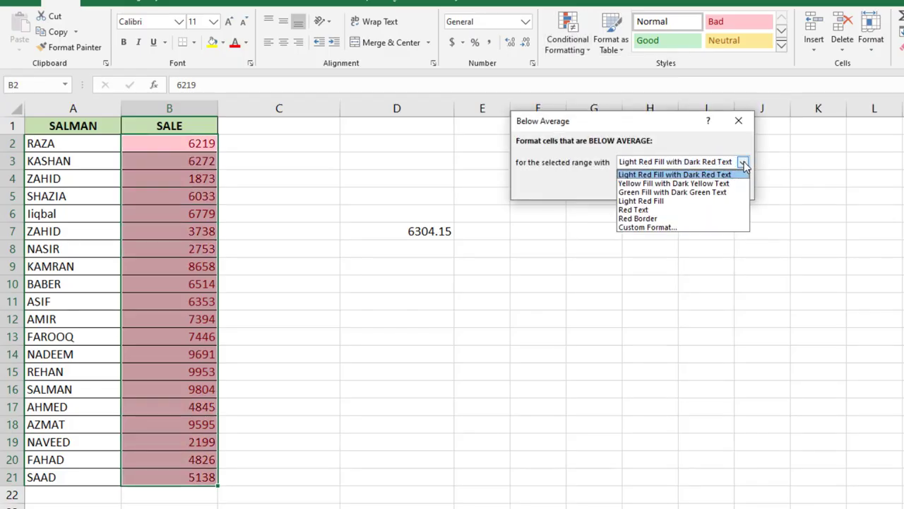
click(686, 184)
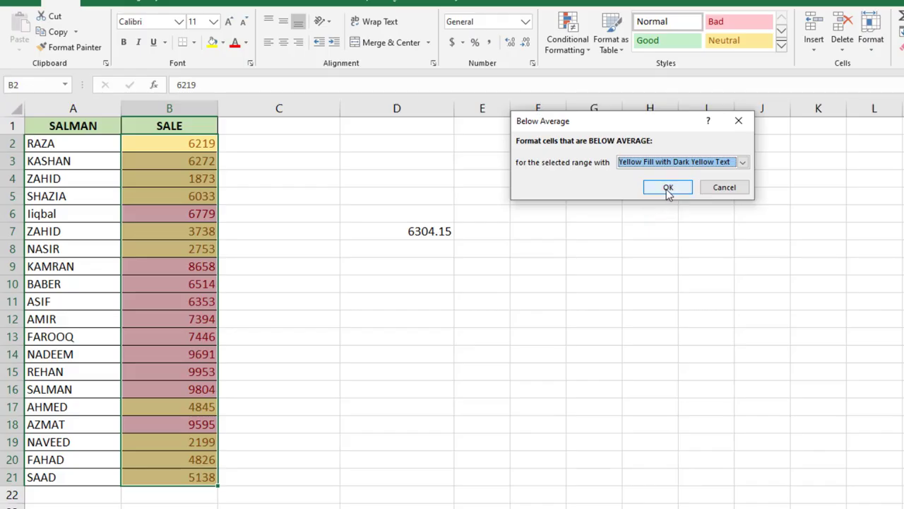
click(667, 188)
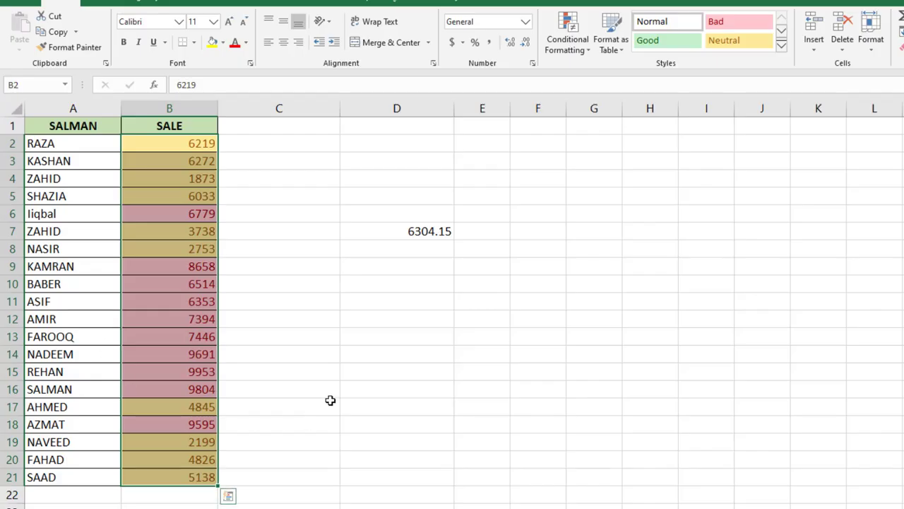
click(464, 355)
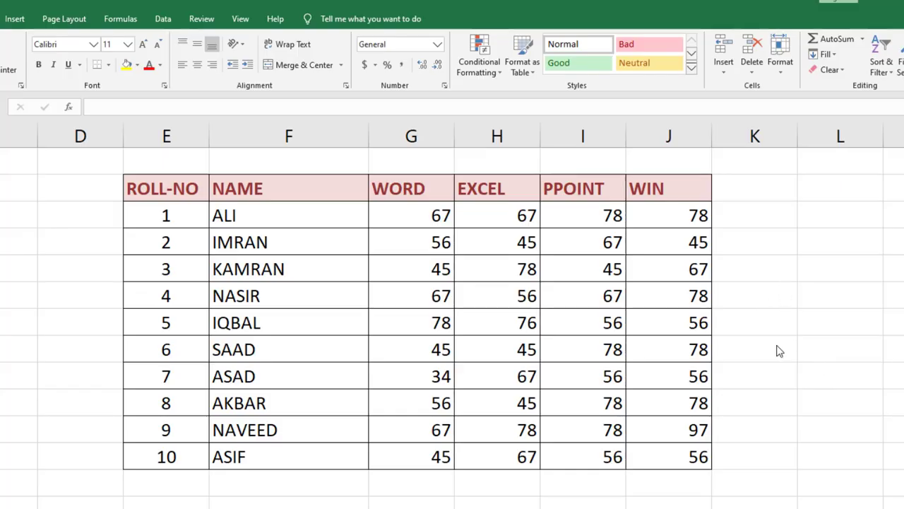
Step: Apply red gradient-fill data bars to all WORD, EXCEL, PPOINT and WIN marks and review the bar lengths
click(420, 213)
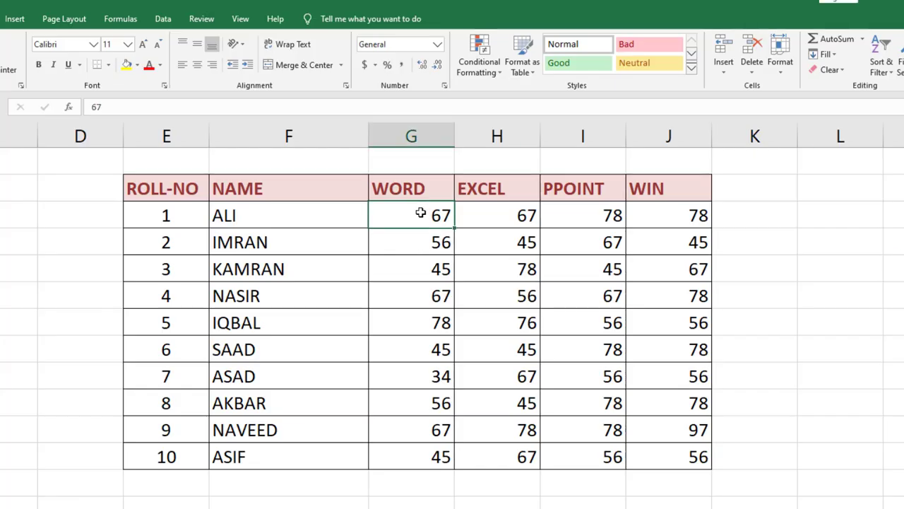
drag(420, 212, 662, 454)
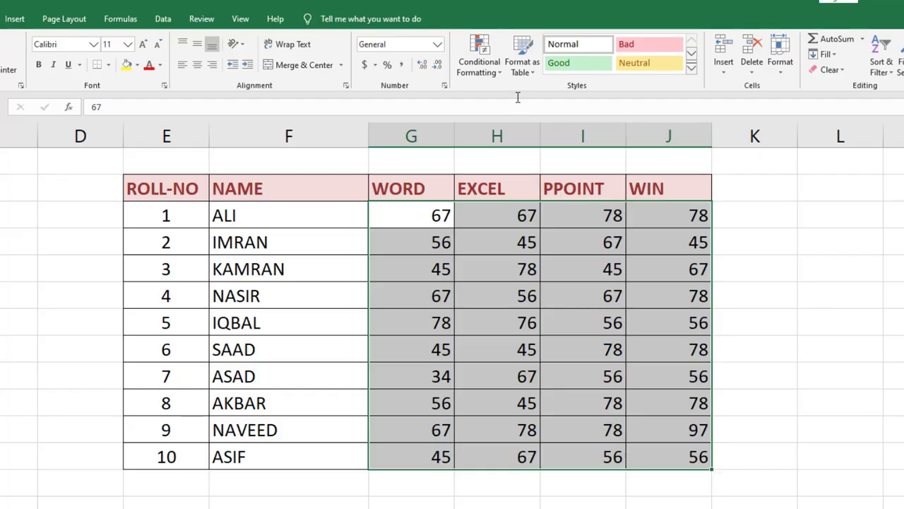
click(492, 79)
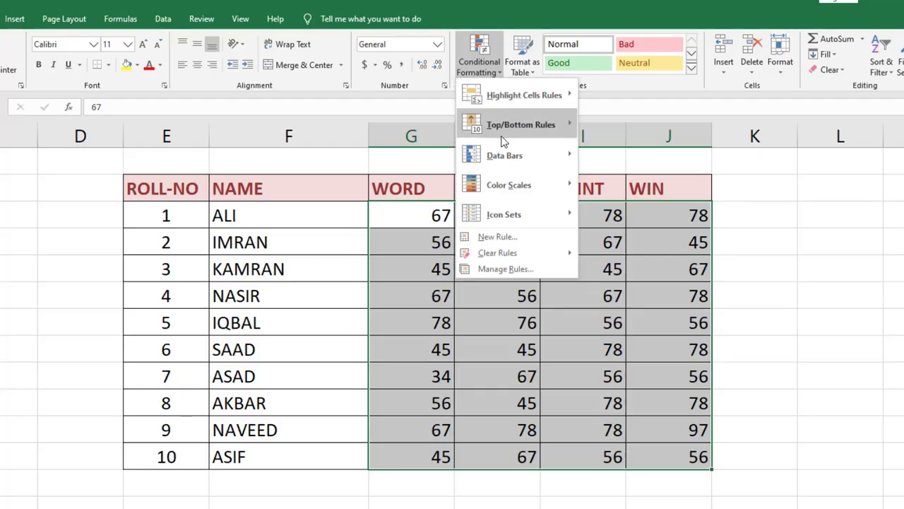
mouse_move(503, 159)
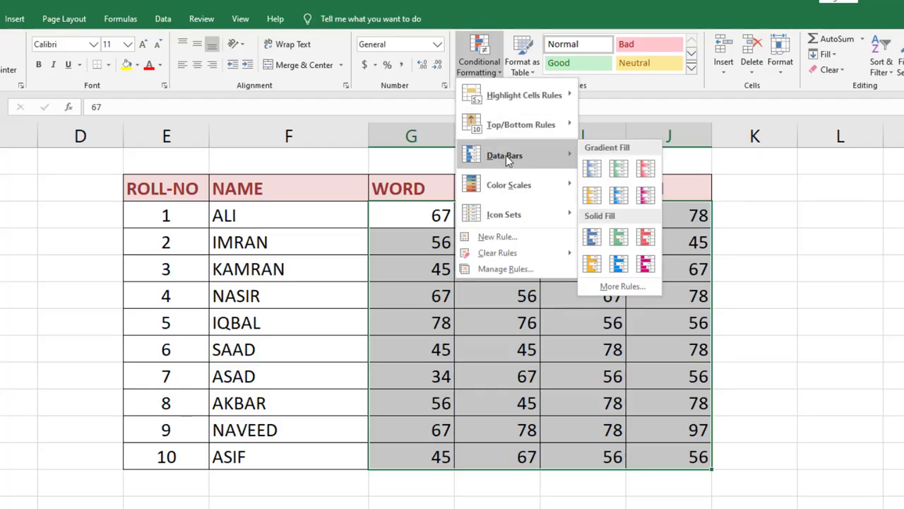
click(646, 171)
click(807, 263)
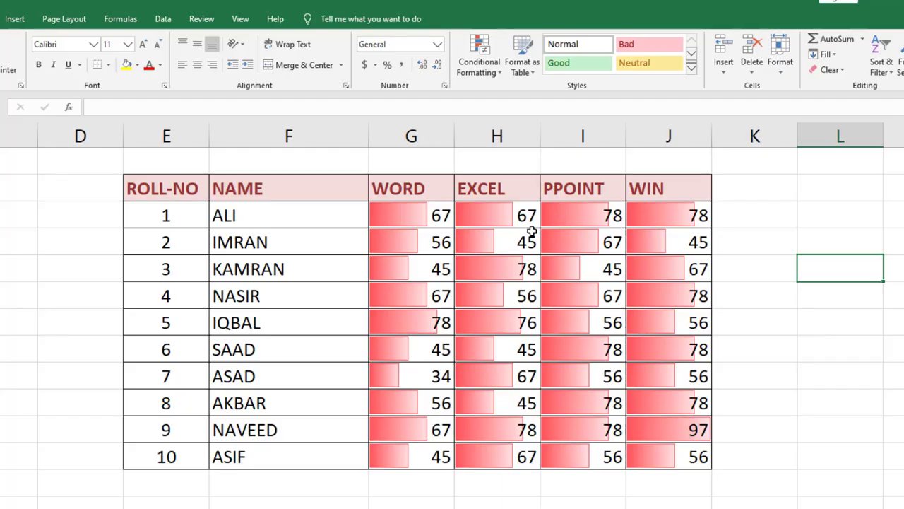
click(401, 267)
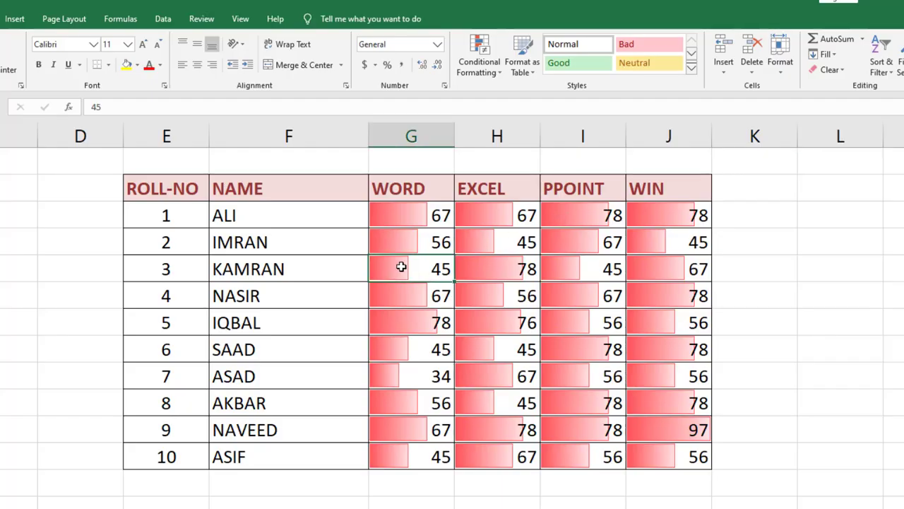
click(807, 306)
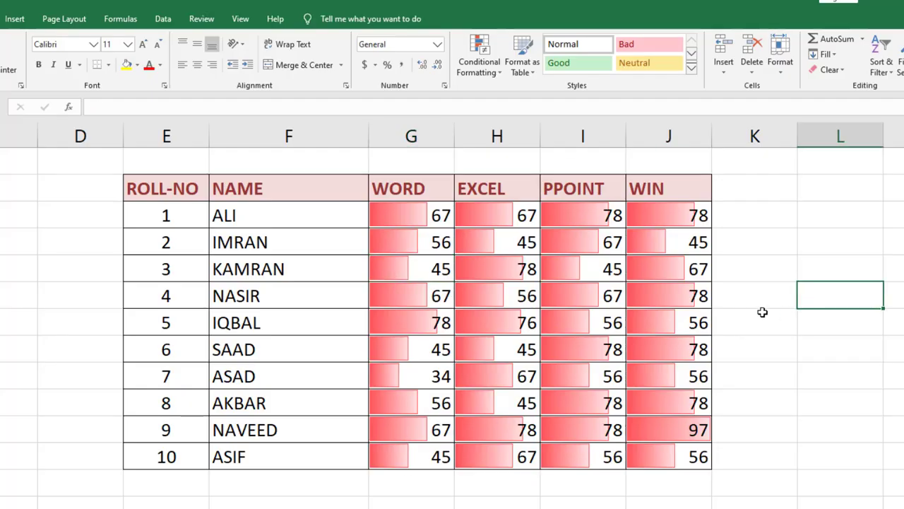
Step: Select all marks from WORD to WIN and clear the conditional formatting rules from these cells
drag(396, 210, 648, 459)
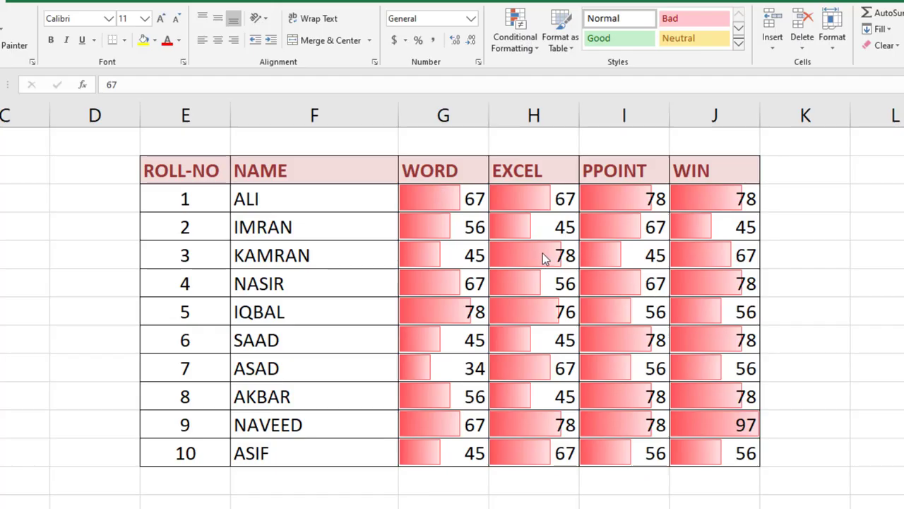
click(438, 195)
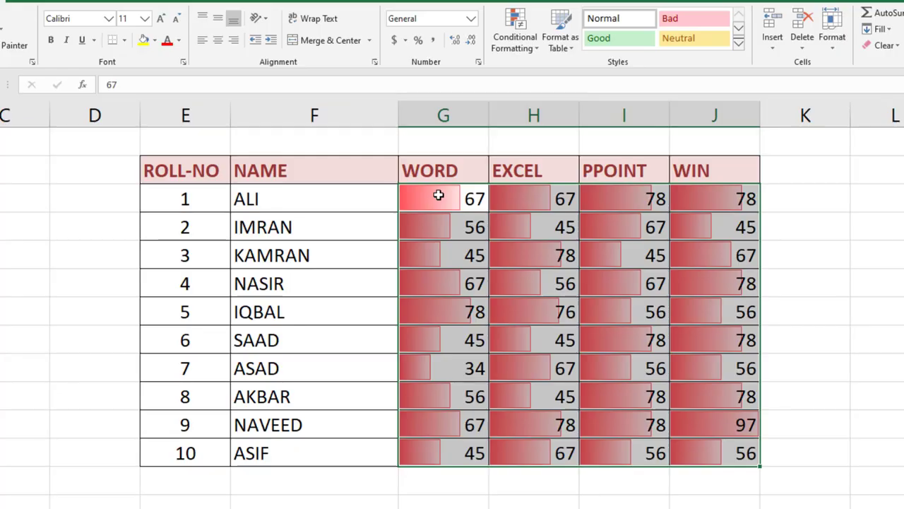
click(514, 52)
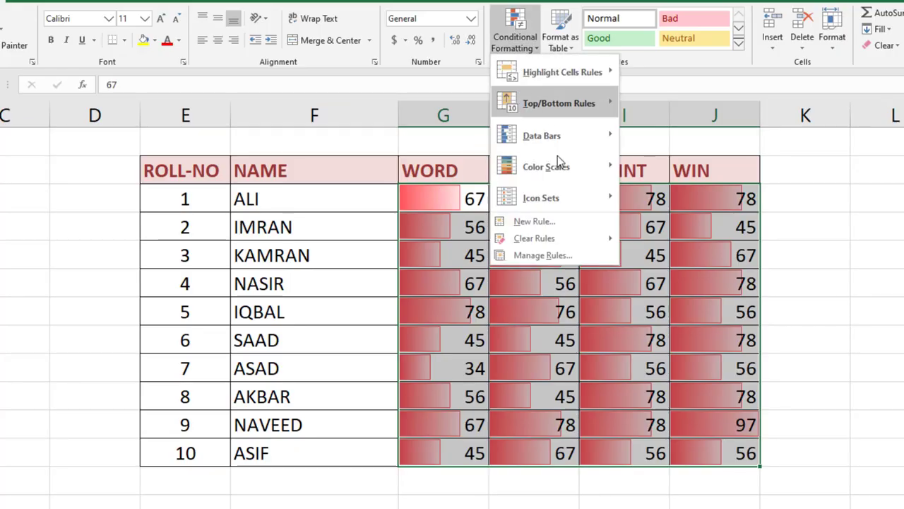
mouse_move(573, 243)
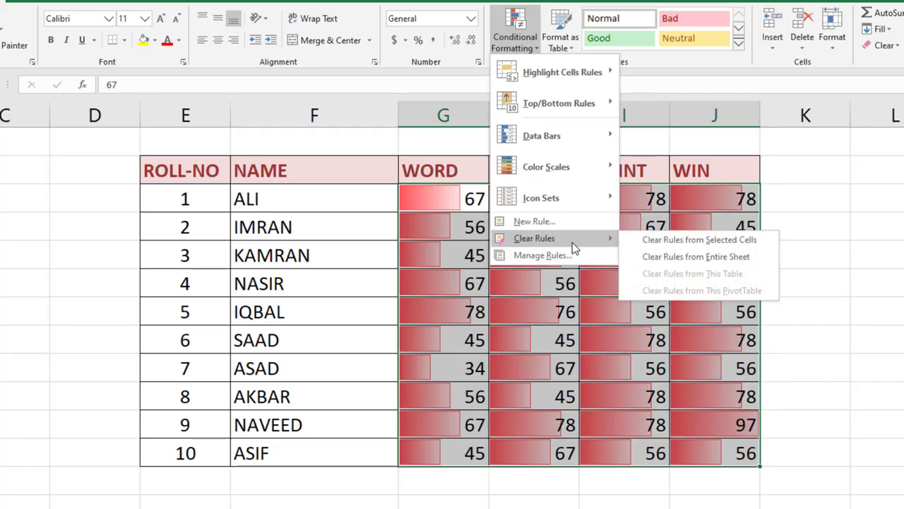
click(643, 241)
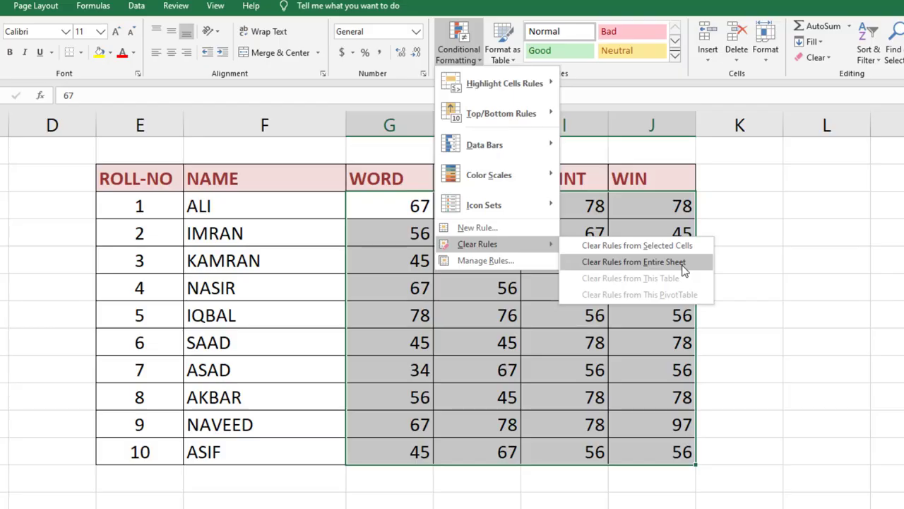
click(836, 224)
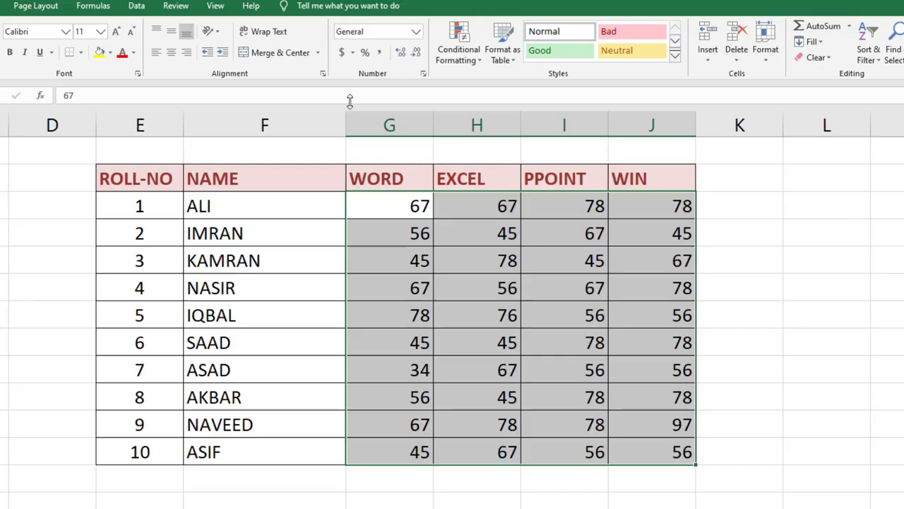
Step: Apply the green-white-red color scale to the selected marks and examine the coloring, including the WIN mark for roll number 9
click(464, 59)
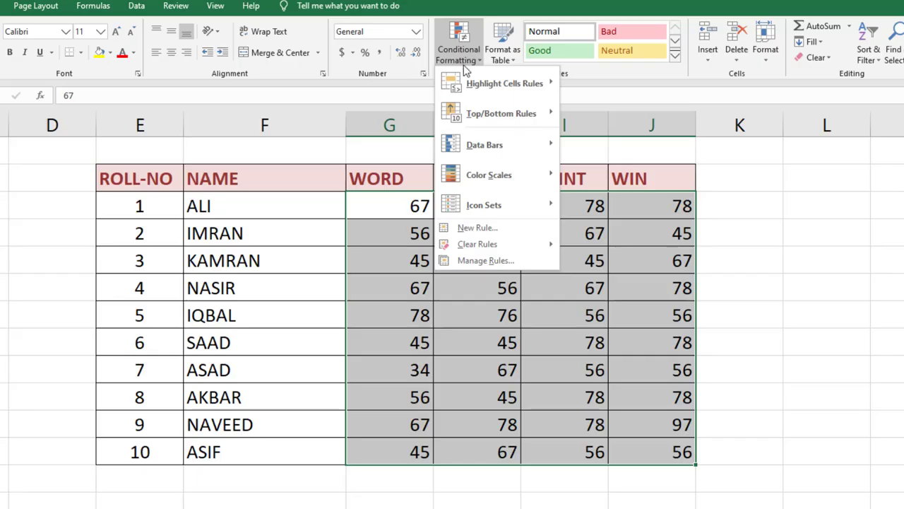
mouse_move(493, 188)
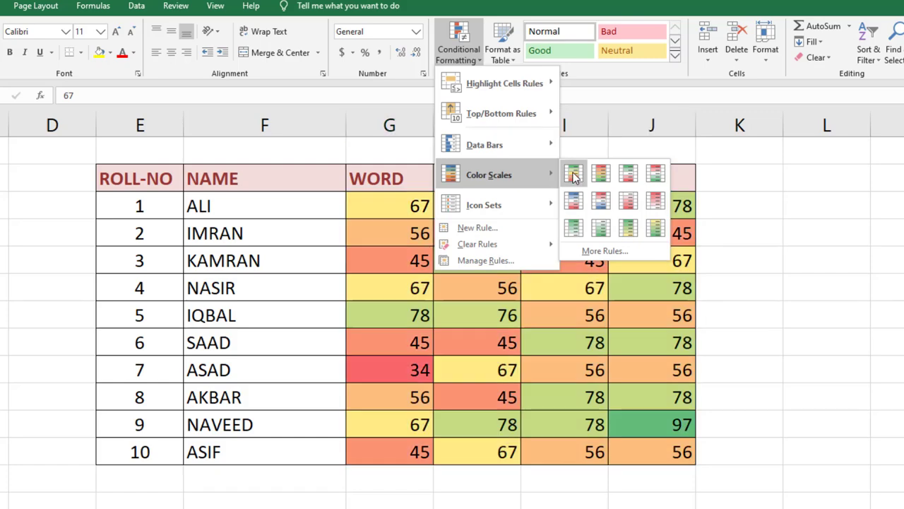
click(628, 174)
click(823, 272)
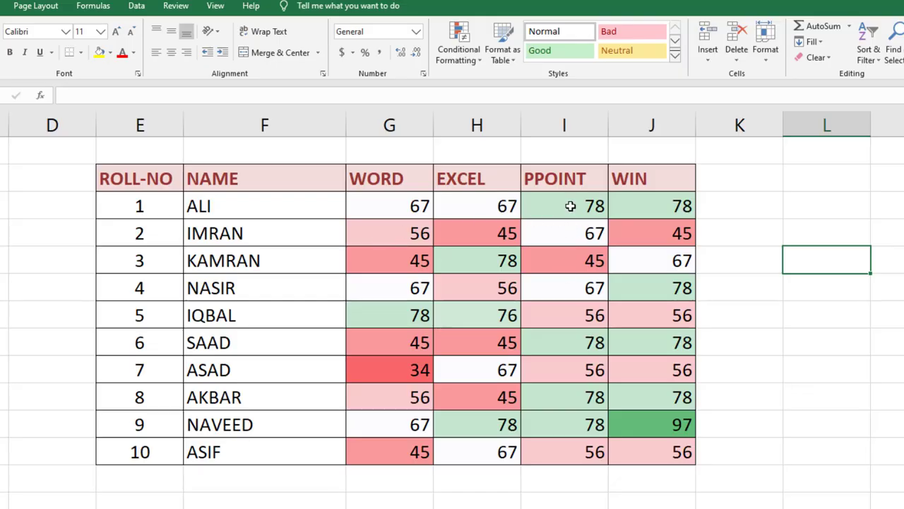
click(653, 425)
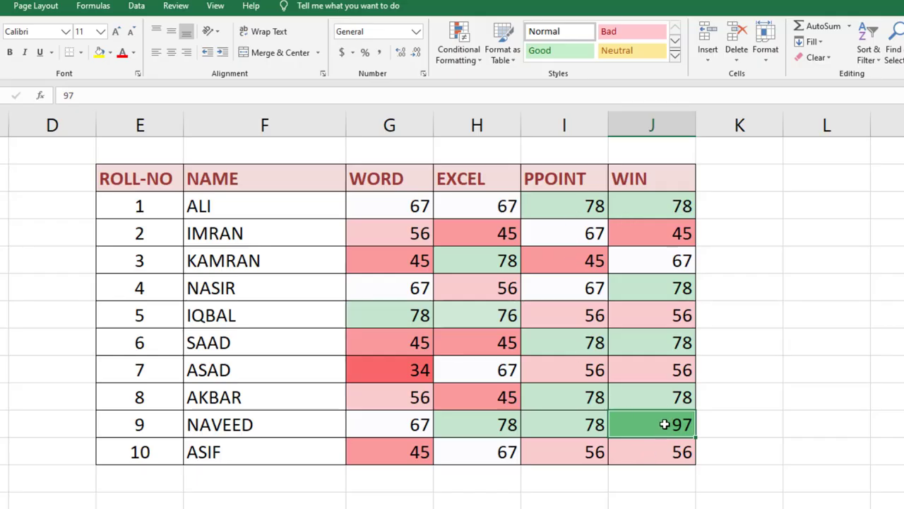
Step: Examine the color-scale shading of high, middle and low marks in the WIN, PPOINT and WORD columns
click(664, 394)
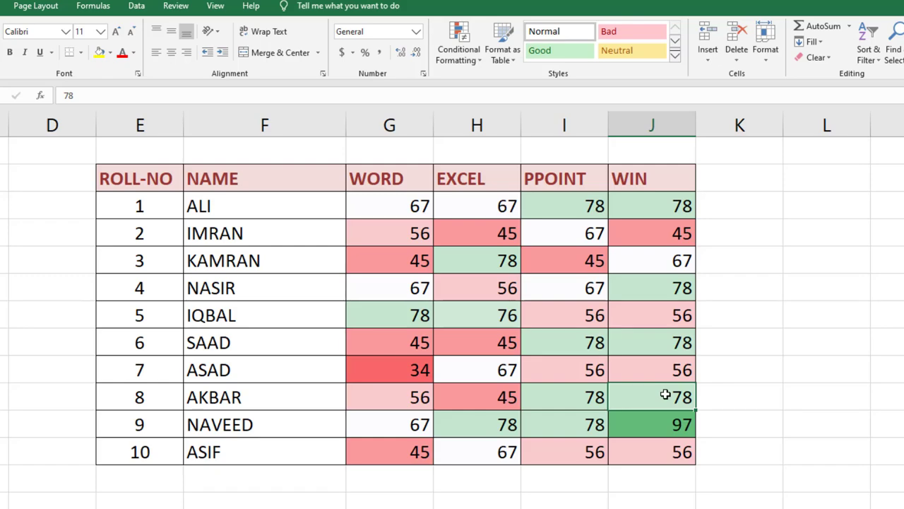
click(667, 342)
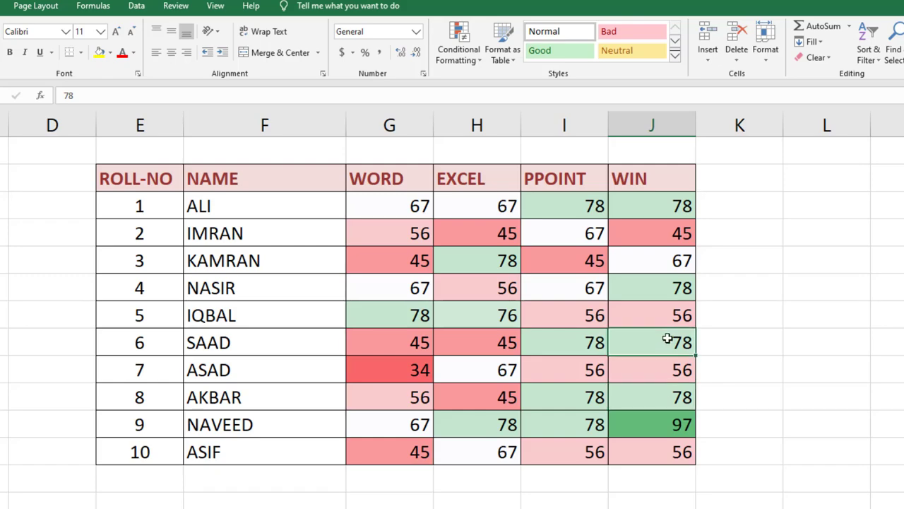
click(670, 214)
click(580, 214)
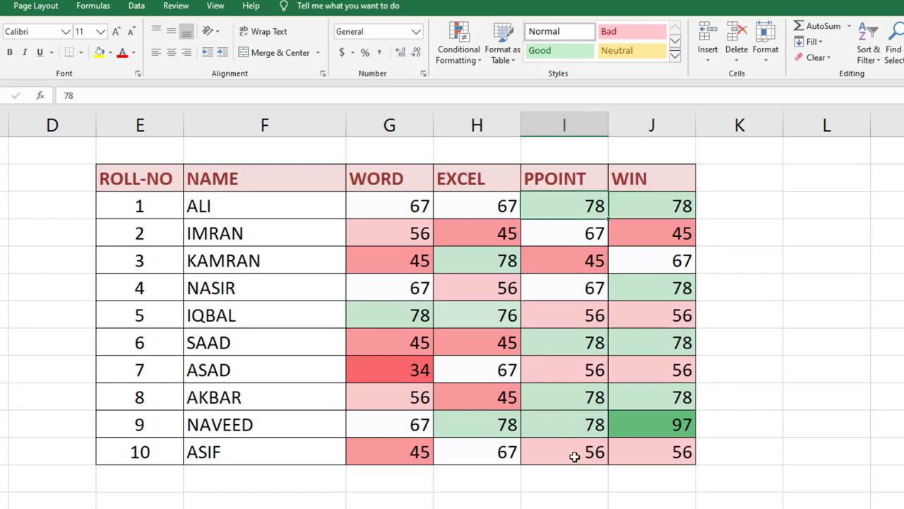
click(582, 423)
click(590, 399)
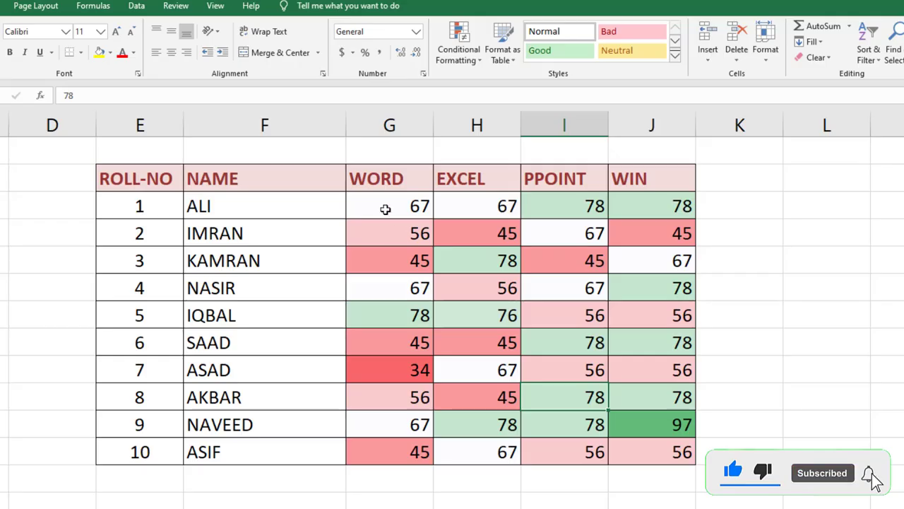
click(414, 239)
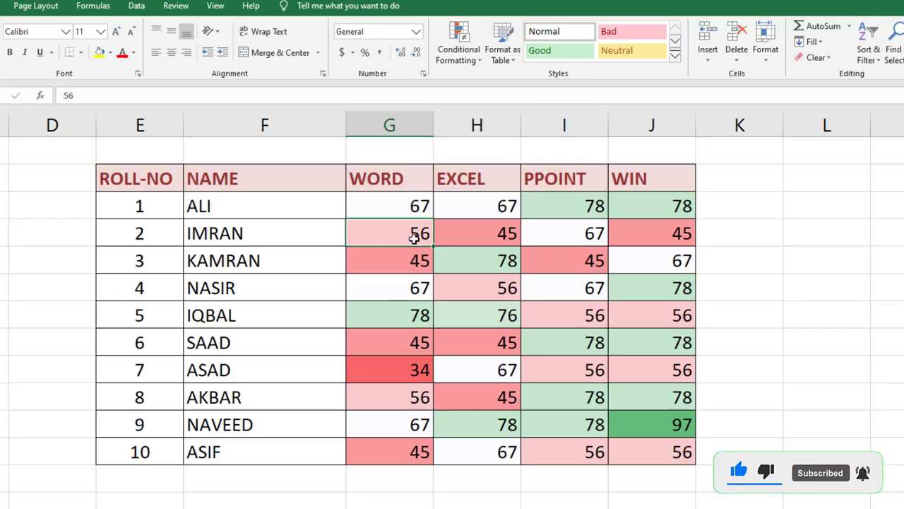
click(409, 371)
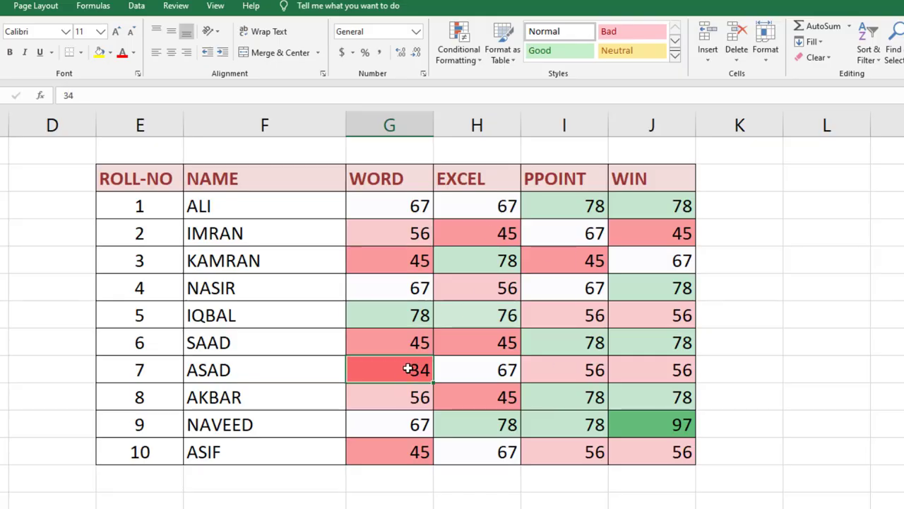
click(649, 320)
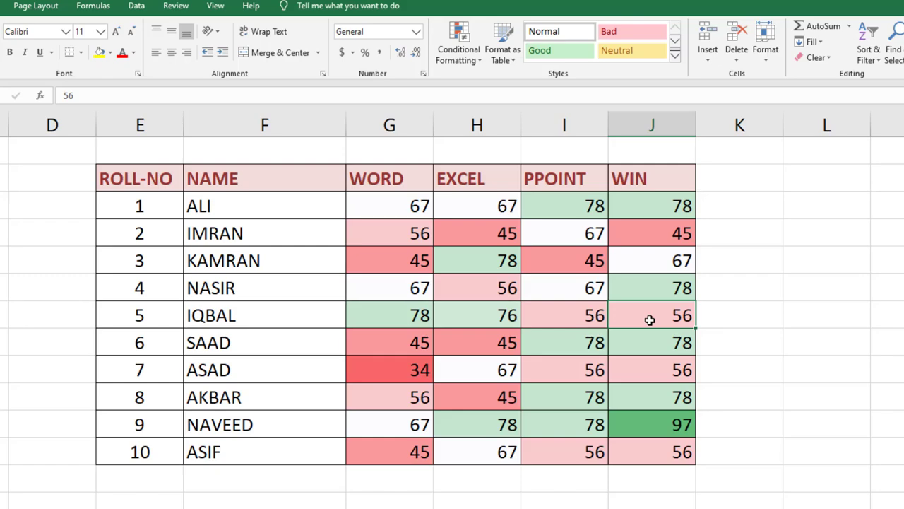
click(456, 57)
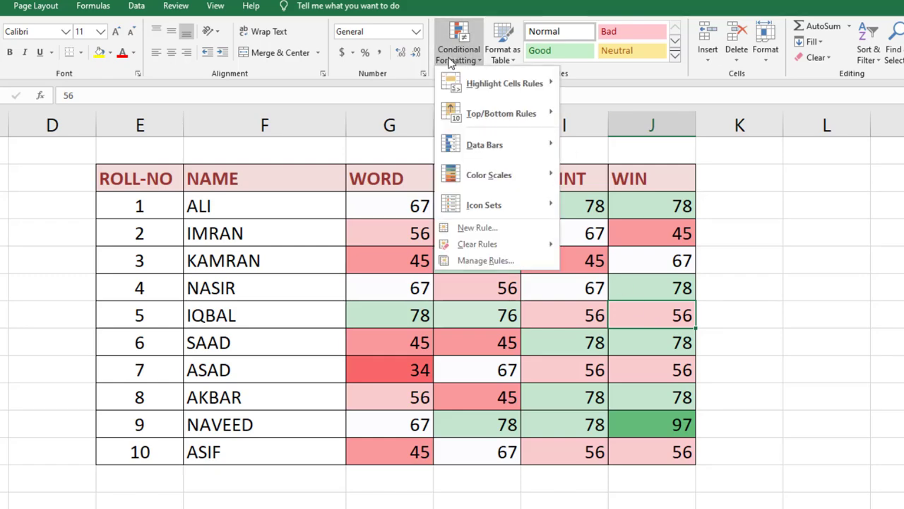
mouse_move(519, 182)
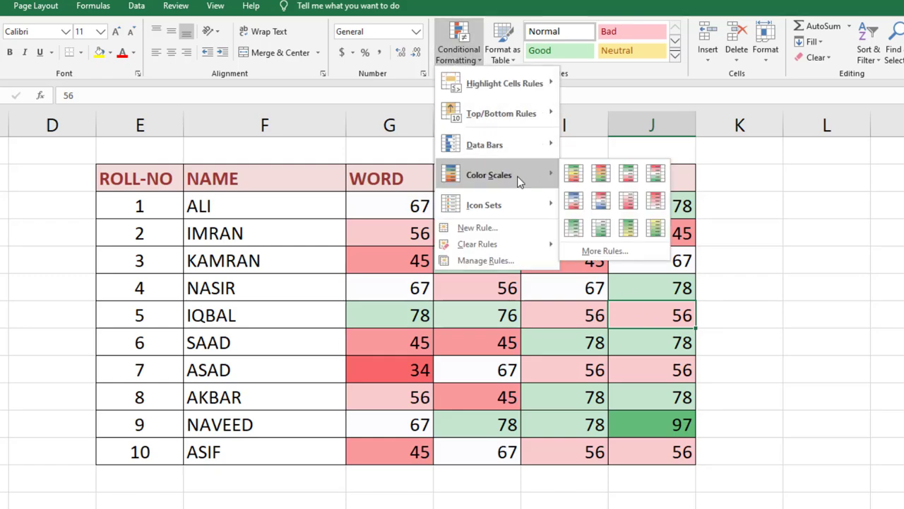
click(836, 282)
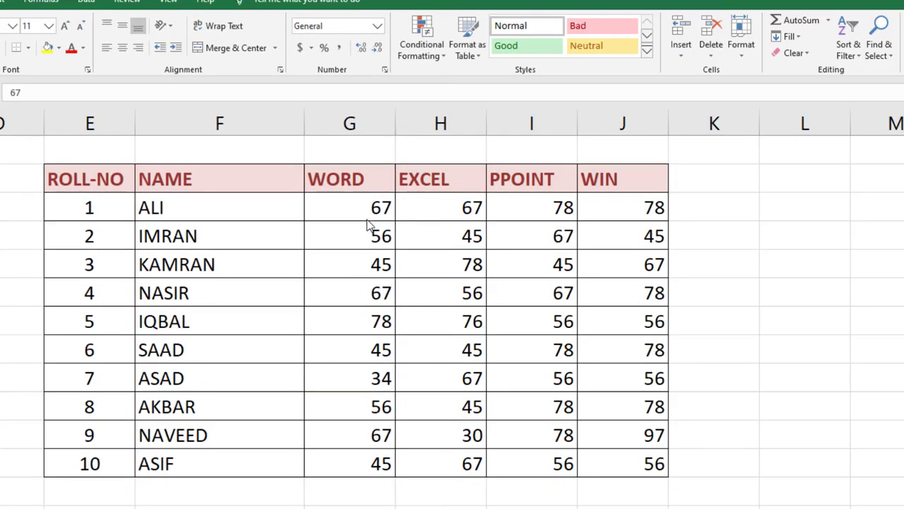
Step: Select all marks from WORD to WIN and apply the three-triangles directional icon set
key(ctrl+shift+End)
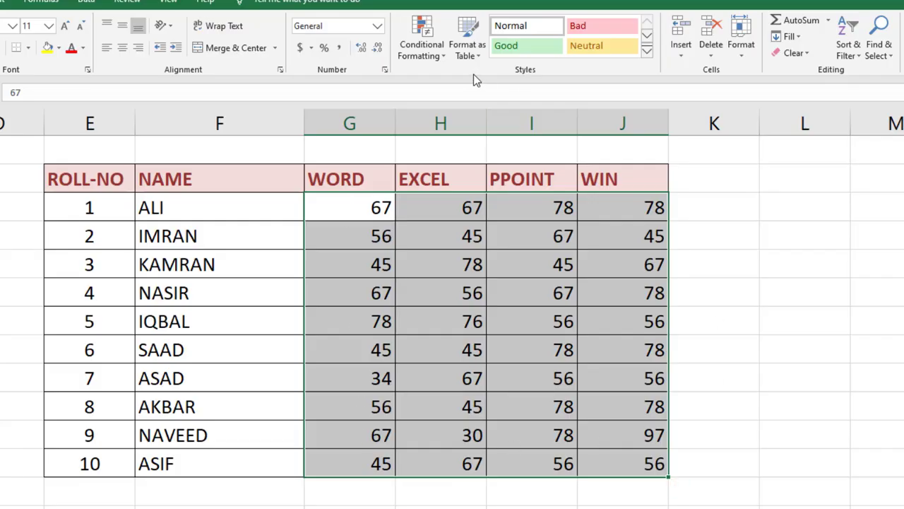
click(434, 62)
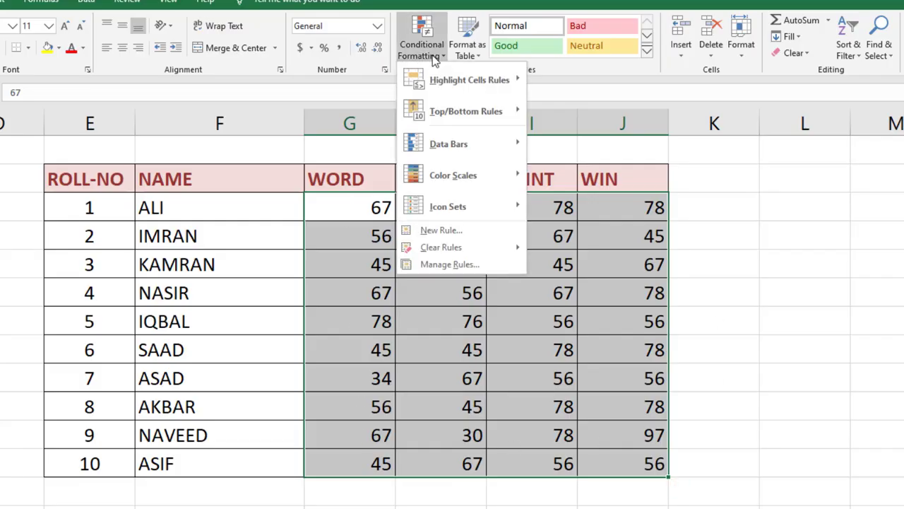
mouse_move(457, 216)
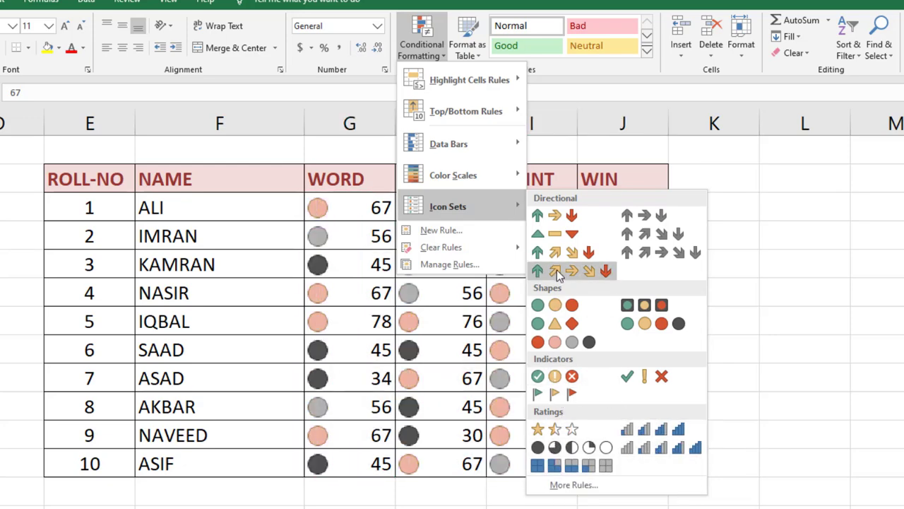
click(563, 239)
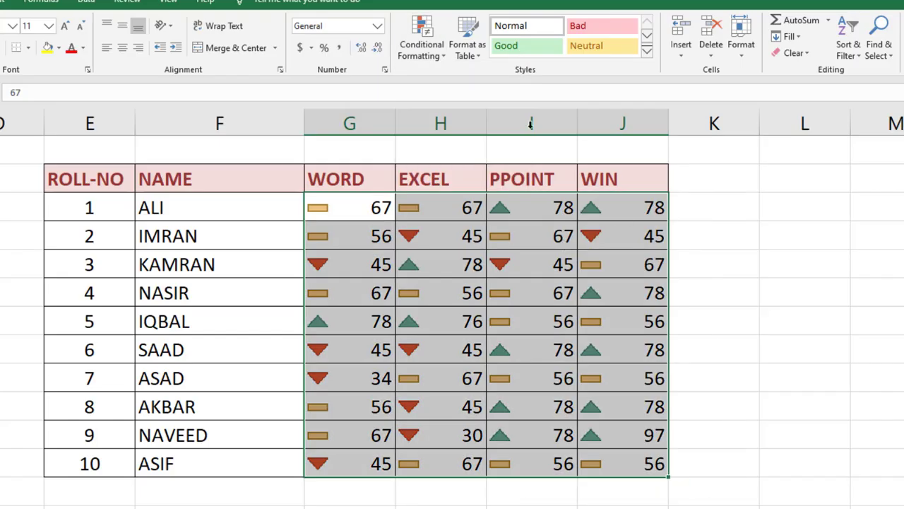
Step: Begin a custom icon set rule for the selected marks and choose the three-stars icon style
click(442, 62)
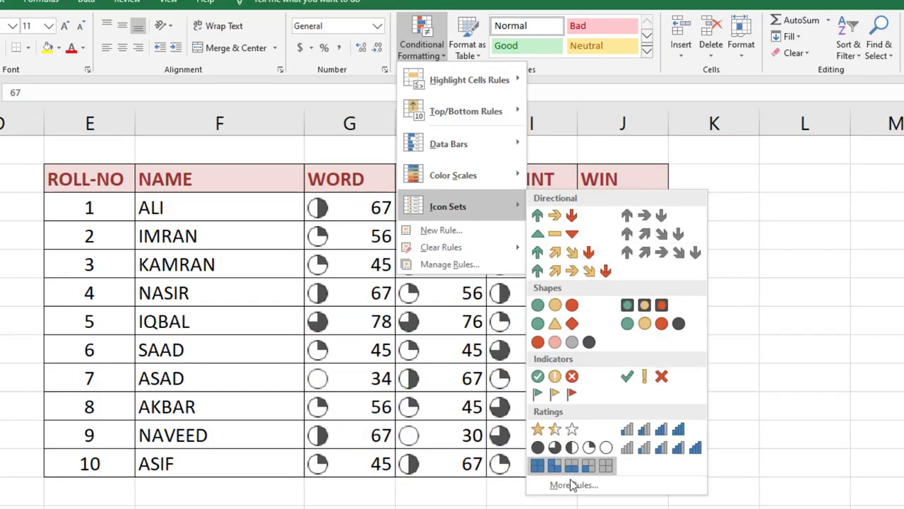
click(572, 485)
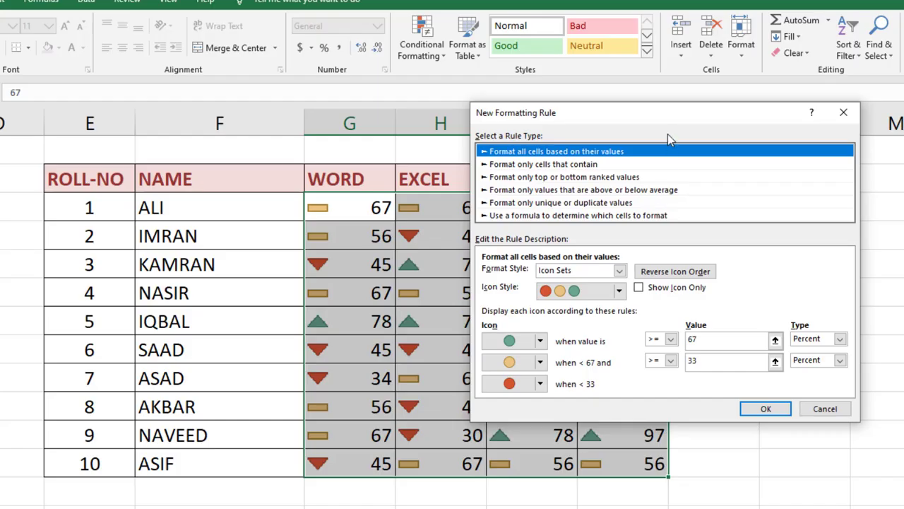
drag(673, 115, 681, 84)
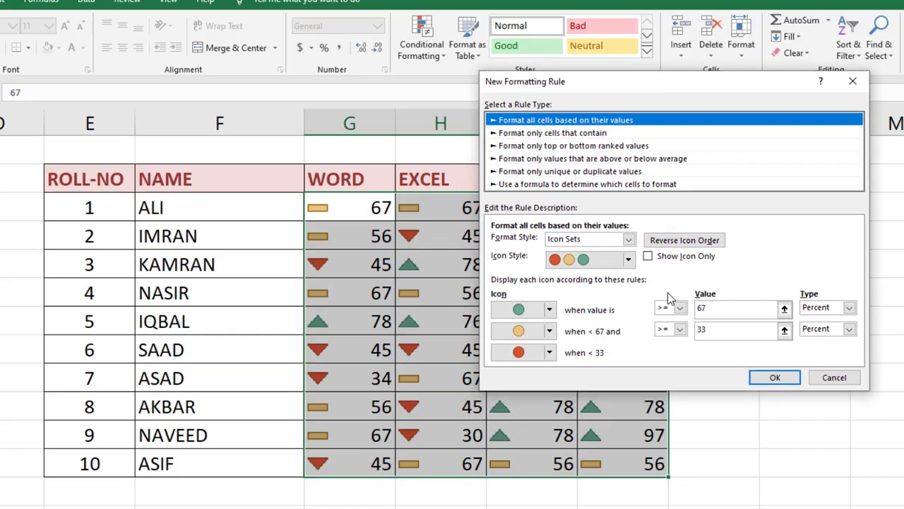
click(628, 260)
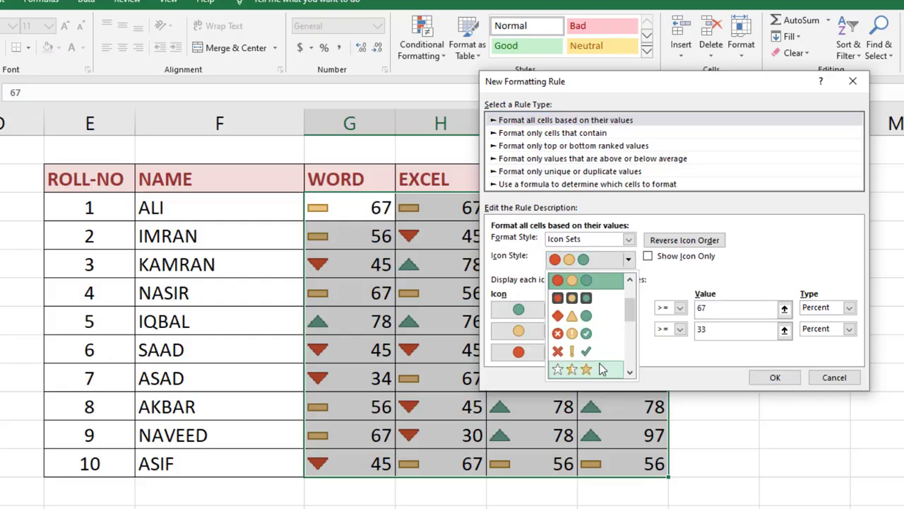
click(587, 371)
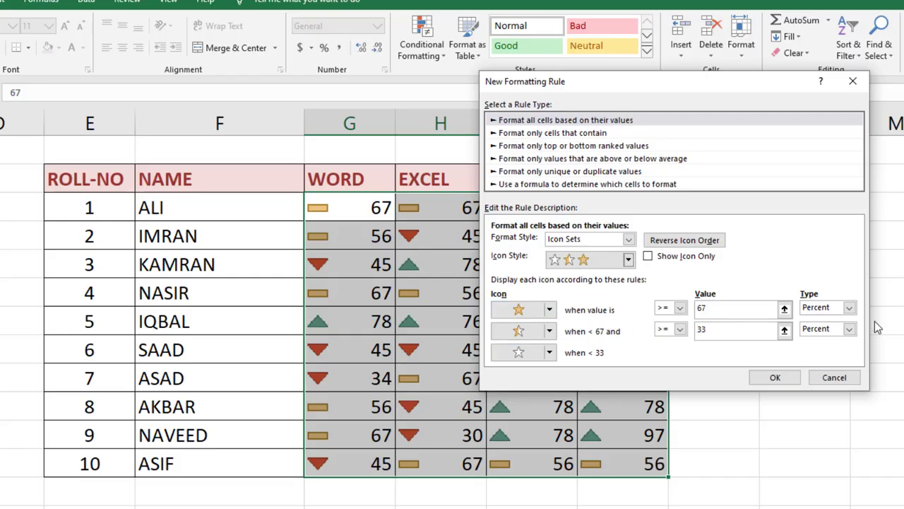
Step: Make the full star apply to number values >= 50, create the rule and review the stars beside the marks
click(850, 308)
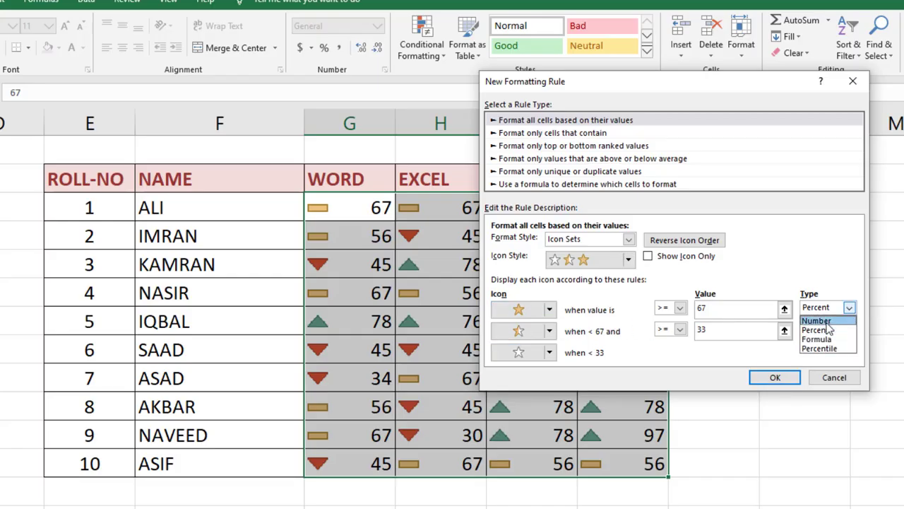
click(826, 322)
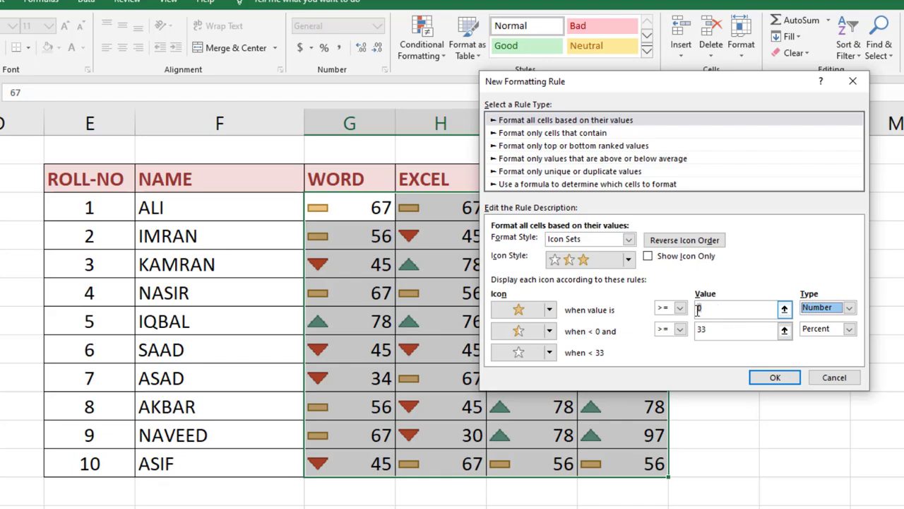
click(698, 309)
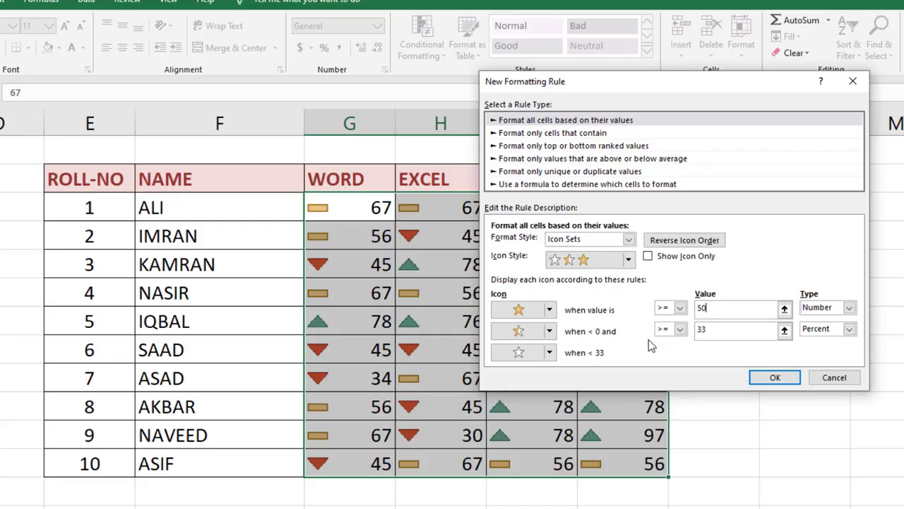
click(775, 377)
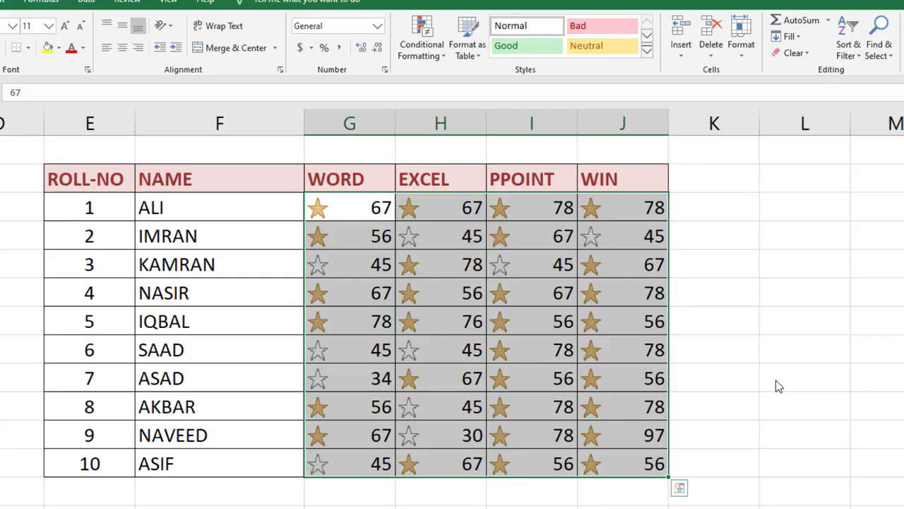
click(776, 380)
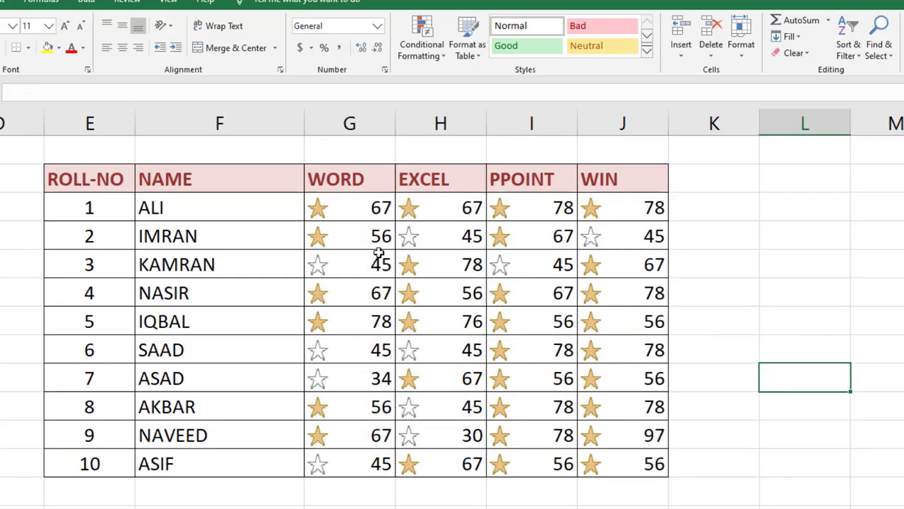
click(371, 211)
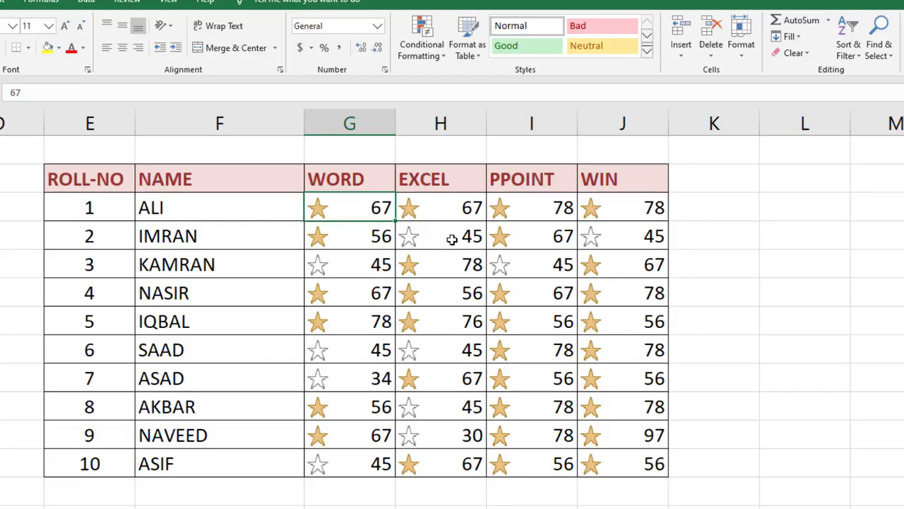
click(581, 375)
Step: Try the five-bar ratings icon set on only the EXCEL mark for roll number 2
click(443, 243)
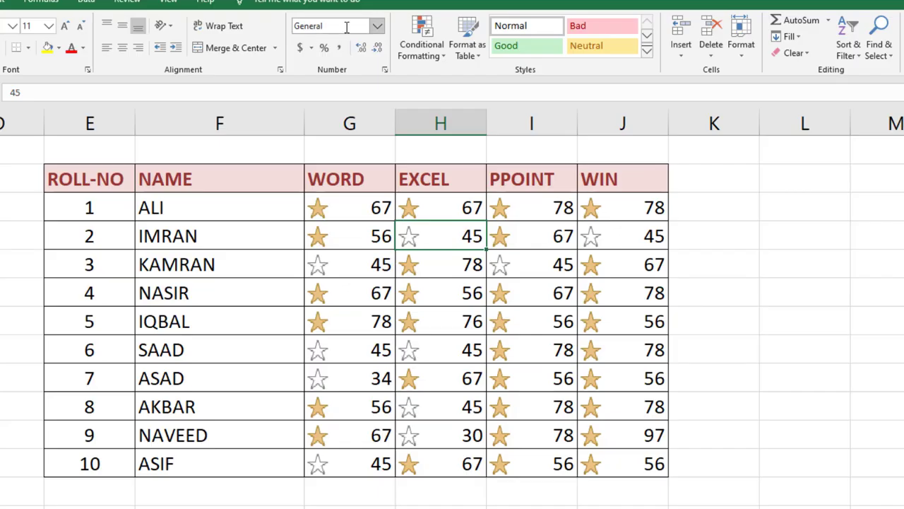
click(414, 50)
mouse_move(438, 206)
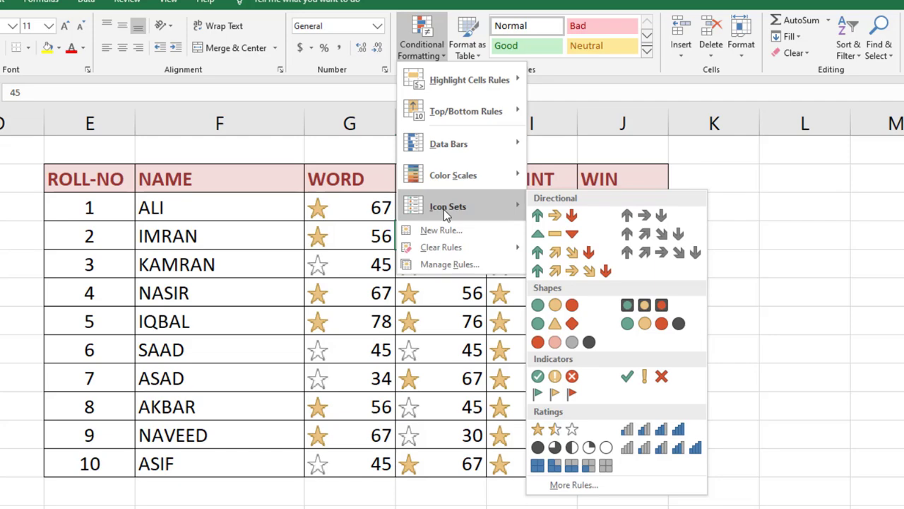
click(653, 447)
click(757, 345)
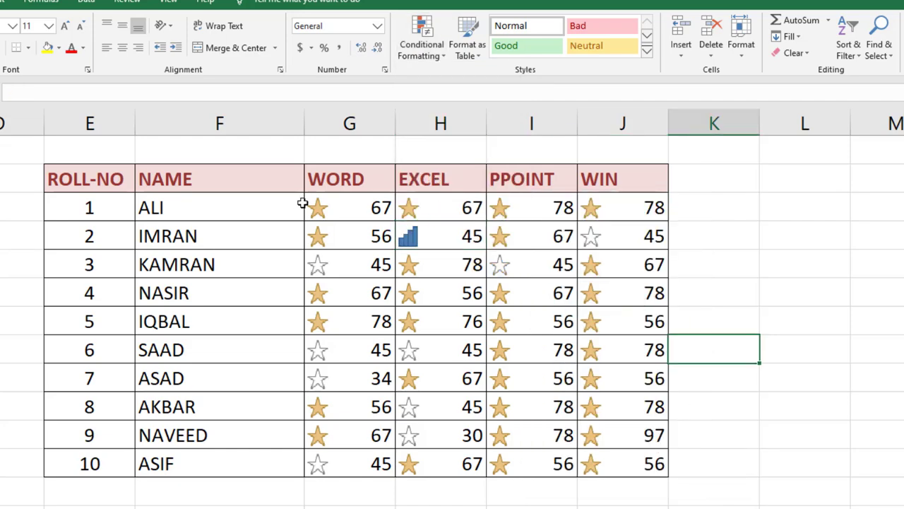
Step: Apply the five-bar ratings icon set to the whole range of marks from WORD to WIN
drag(302, 203, 642, 460)
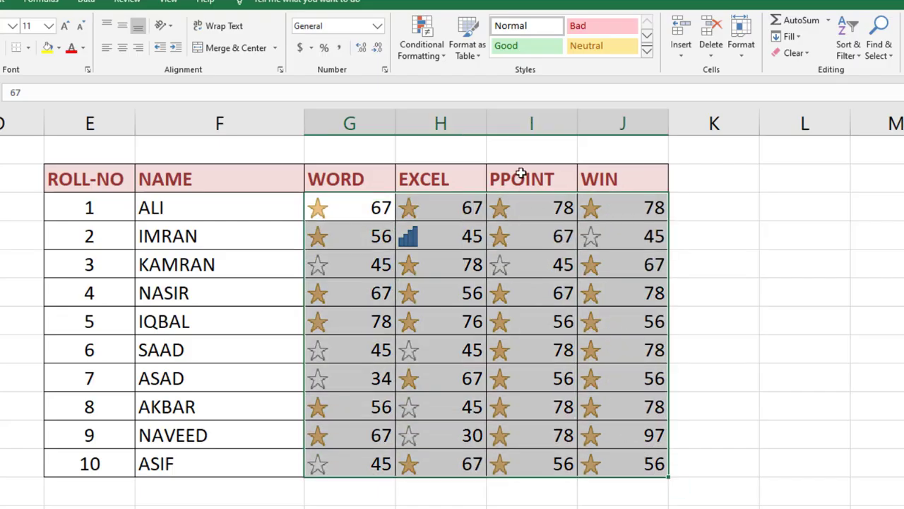
click(439, 53)
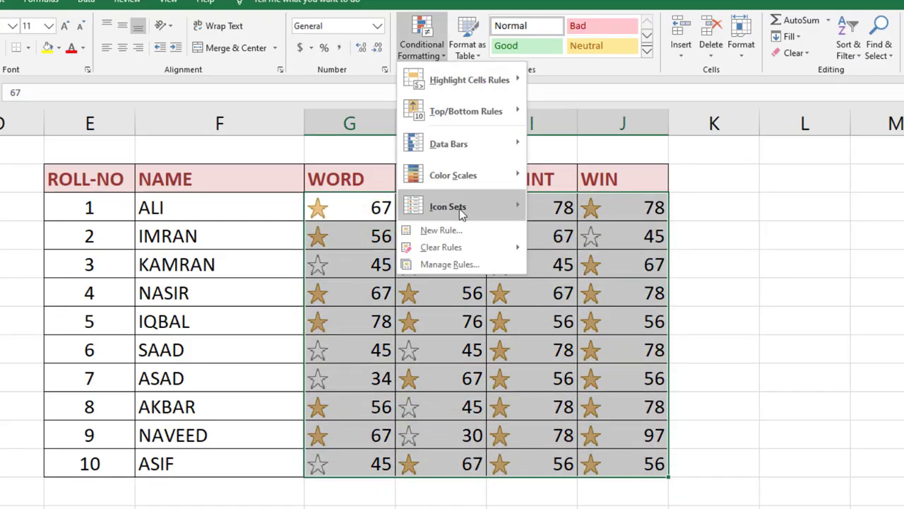
mouse_move(454, 210)
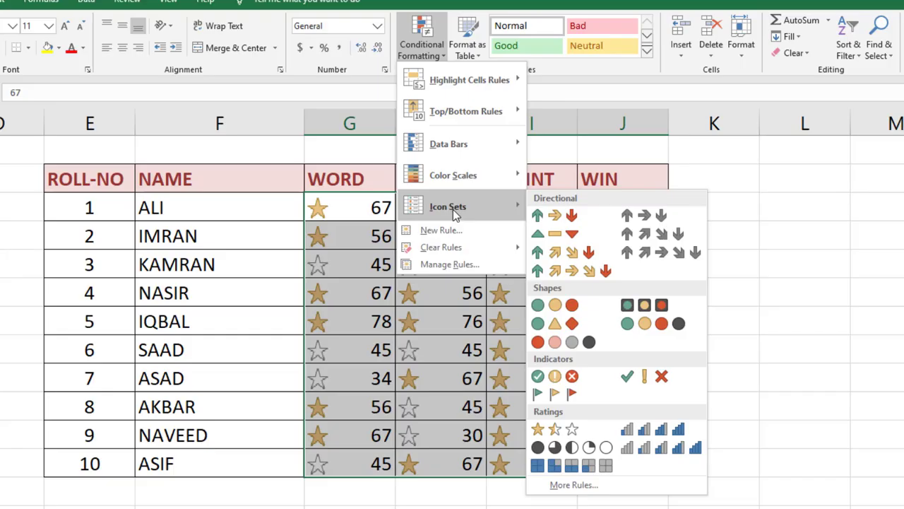
click(684, 446)
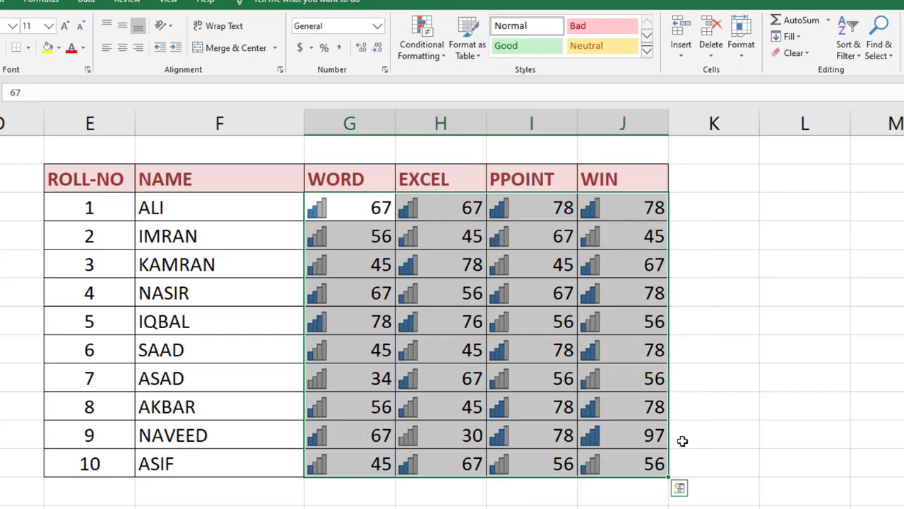